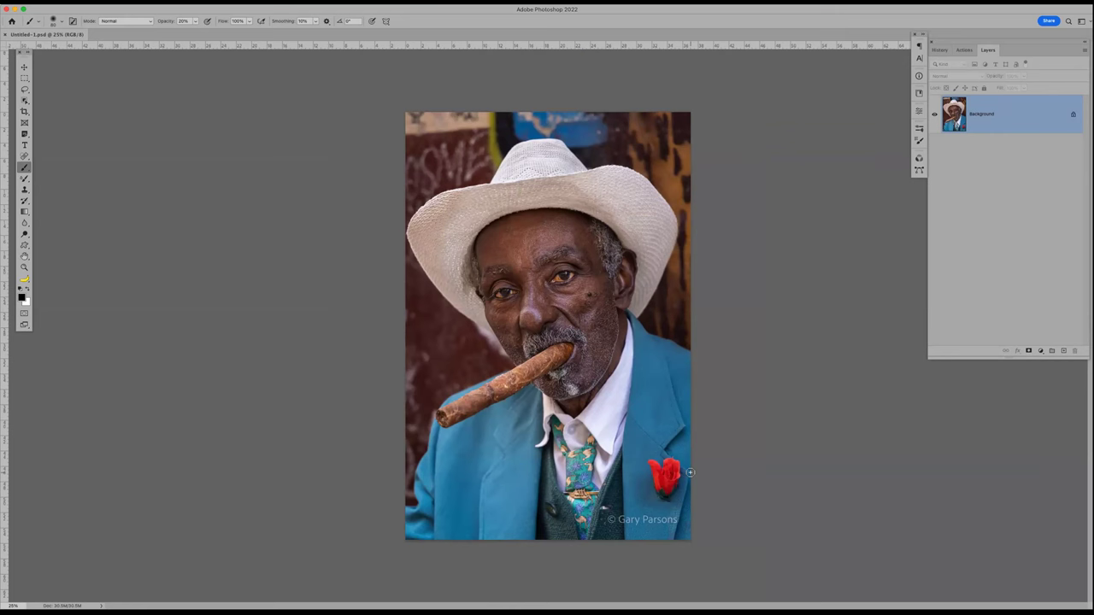
pyautogui.press('super+plus')
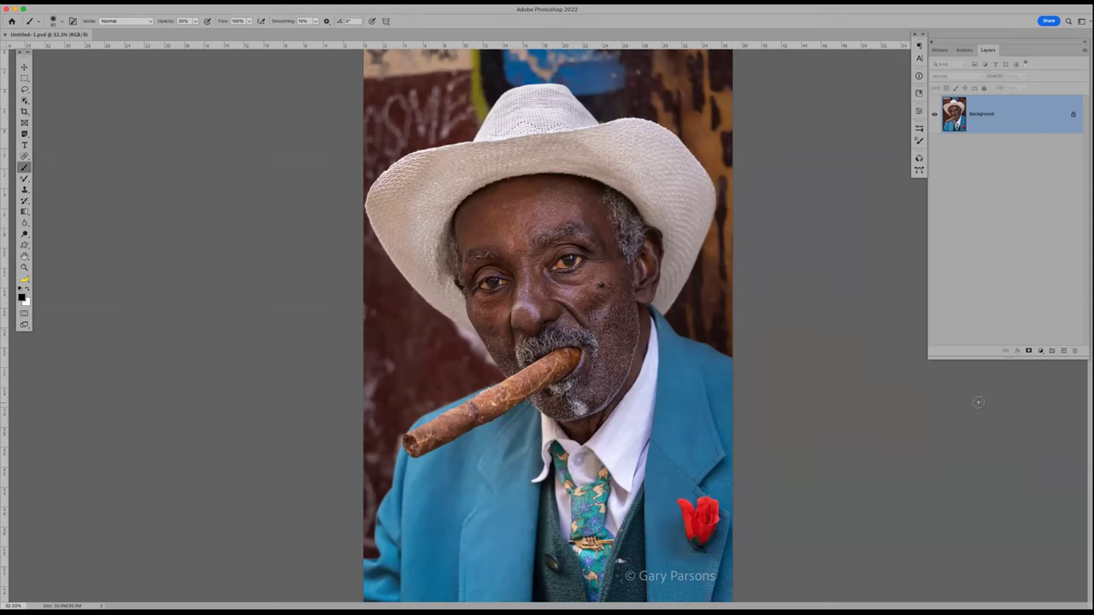
pyautogui.click(1065, 352)
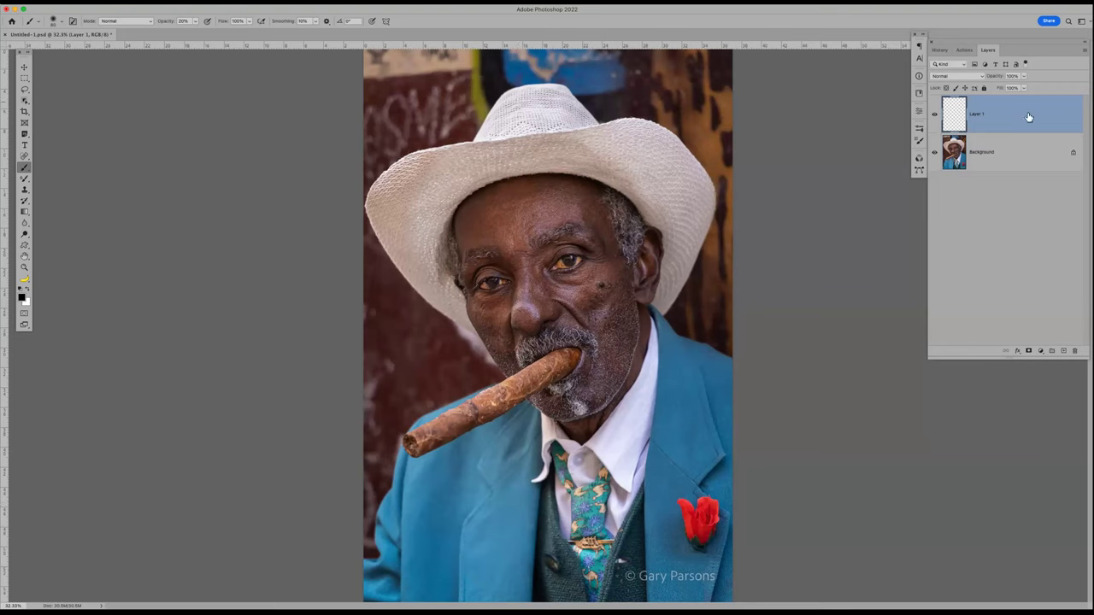
pyautogui.hotkey('ctrl', 'z')
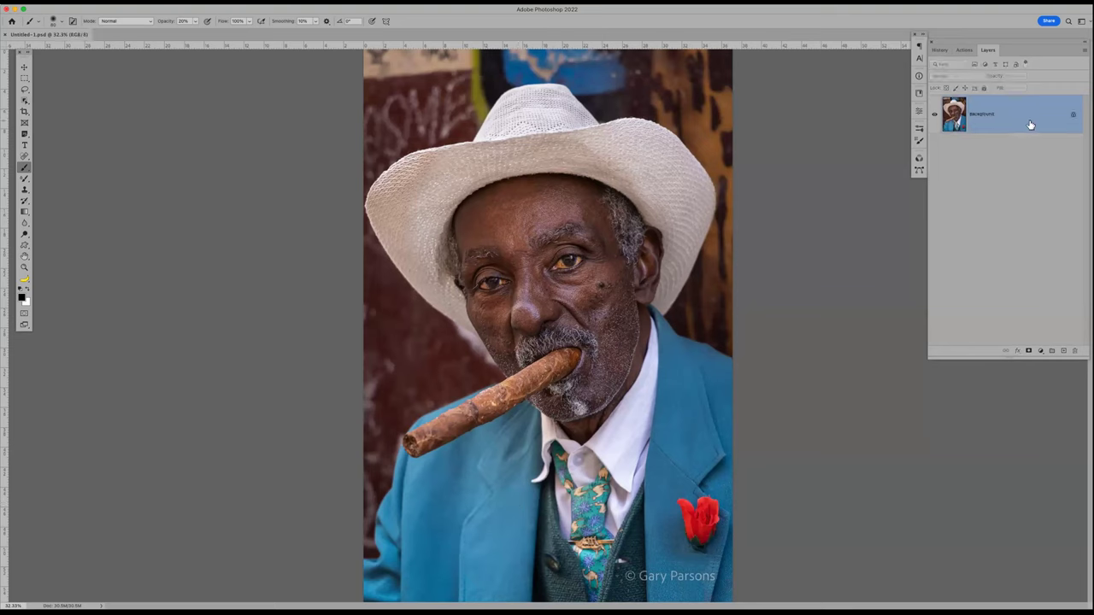
# Create a new layer named Shadow in Overlay mode, filled with the Overlay-neutral 50% gray
pyautogui.keyDown('alt'); pyautogui.click(1063, 352); pyautogui.keyUp('alt')
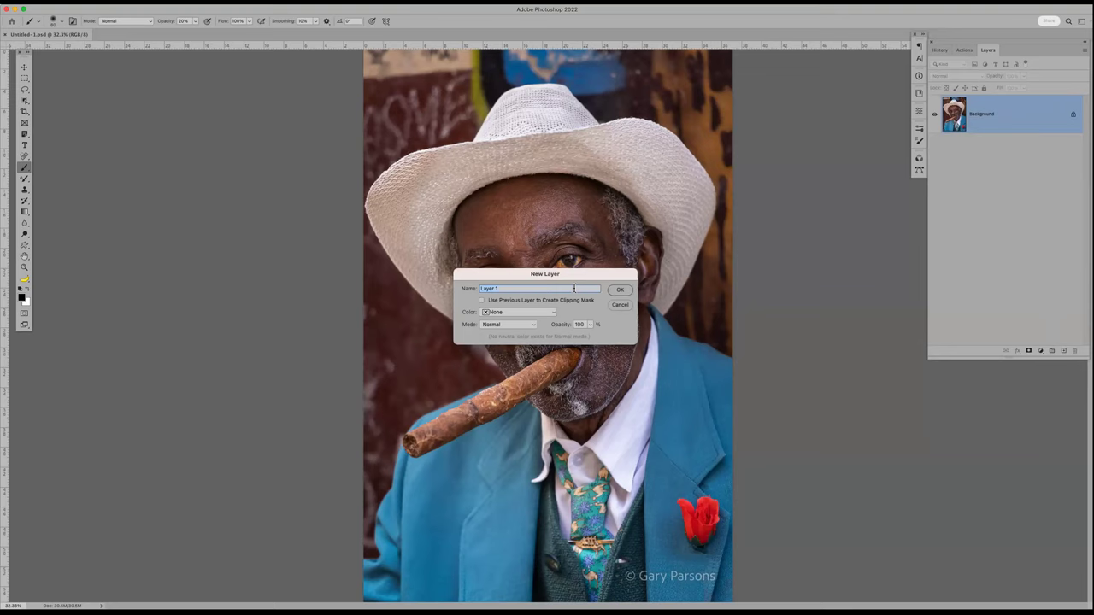
pyautogui.write('Shadow')
pyautogui.click(527, 324)
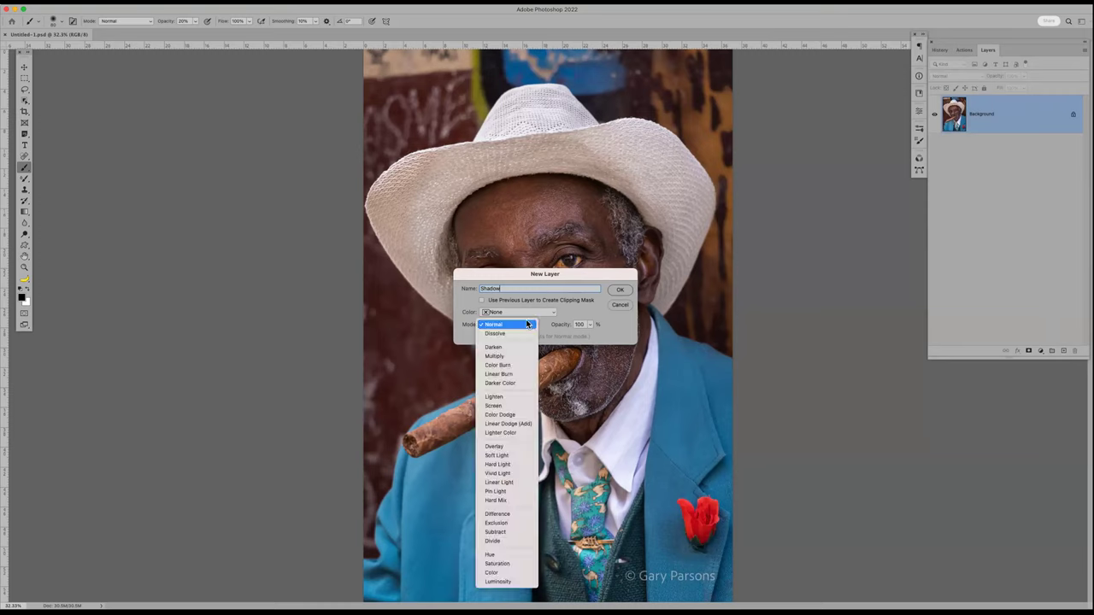
pyautogui.click(516, 446)
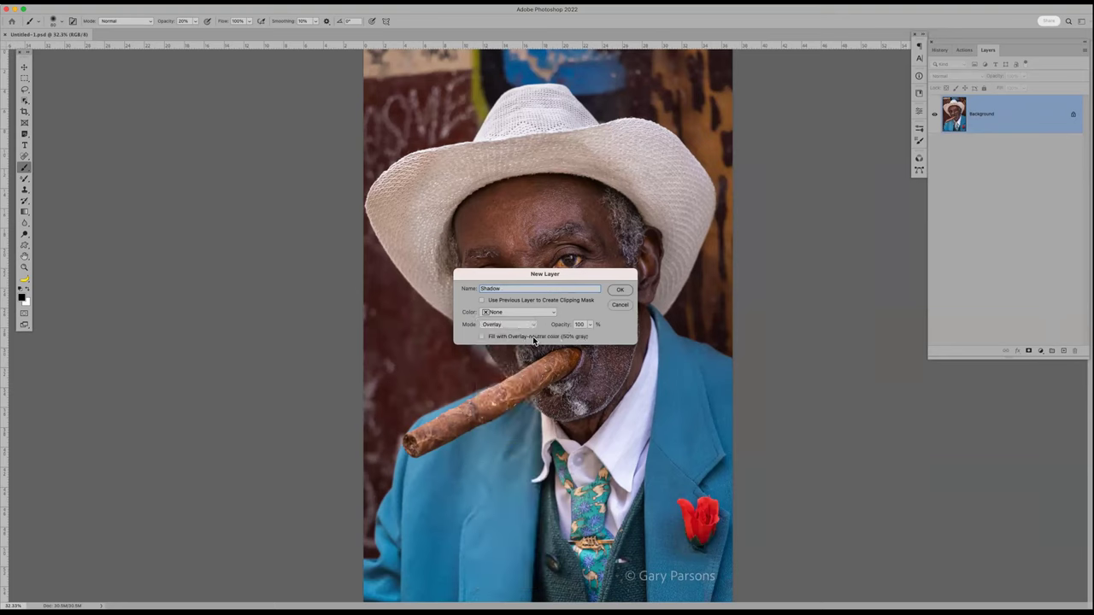
pyautogui.click(482, 336)
pyautogui.click(622, 290)
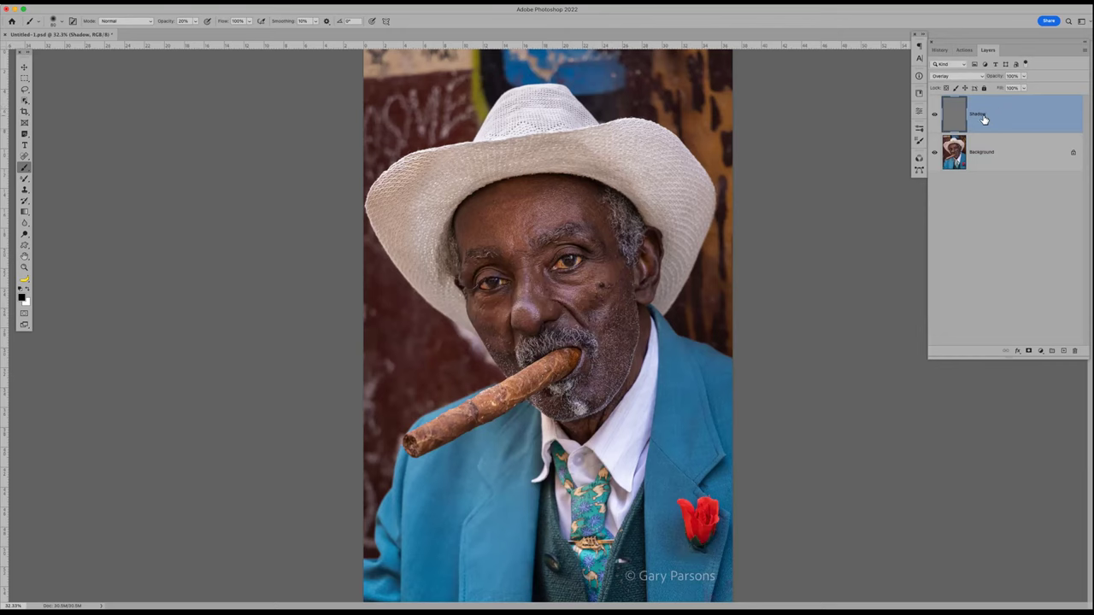
# Toggle the Shadow layer's visibility repeatedly to compare the portrait with and without the gray fill
pyautogui.click(934, 115)
pyautogui.click(934, 115)
pyautogui.click(934, 116)
pyautogui.click(934, 115)
pyautogui.click(934, 116)
pyautogui.click(934, 117)
pyautogui.click(934, 117)
pyautogui.click(935, 117)
# Switch the Shadow layer's blend mode to Normal and back to Overlay
pyautogui.click(955, 75)
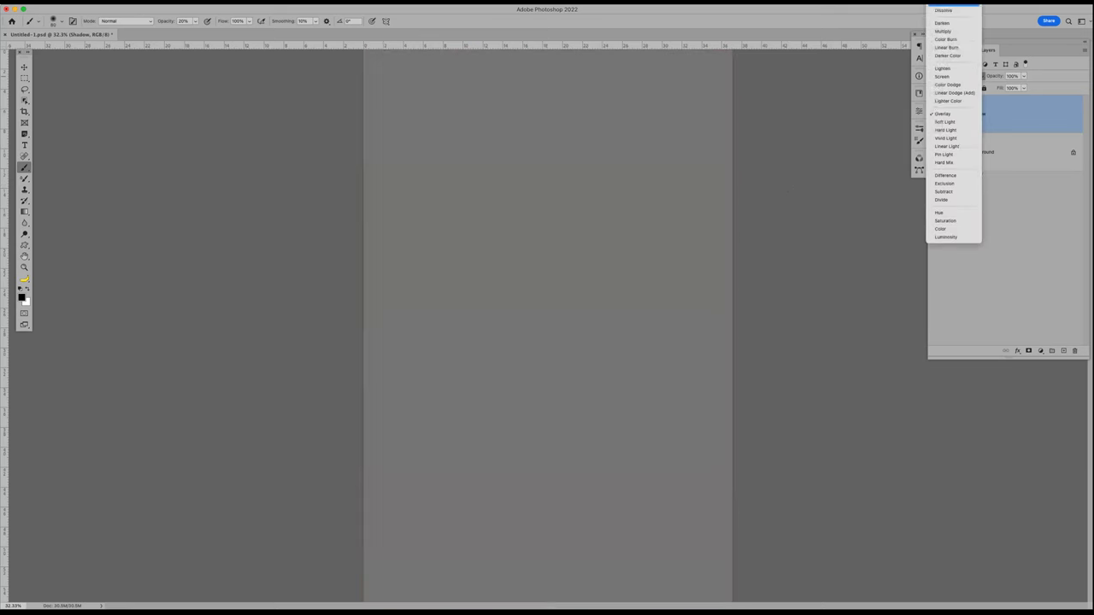
pyautogui.click(944, 10)
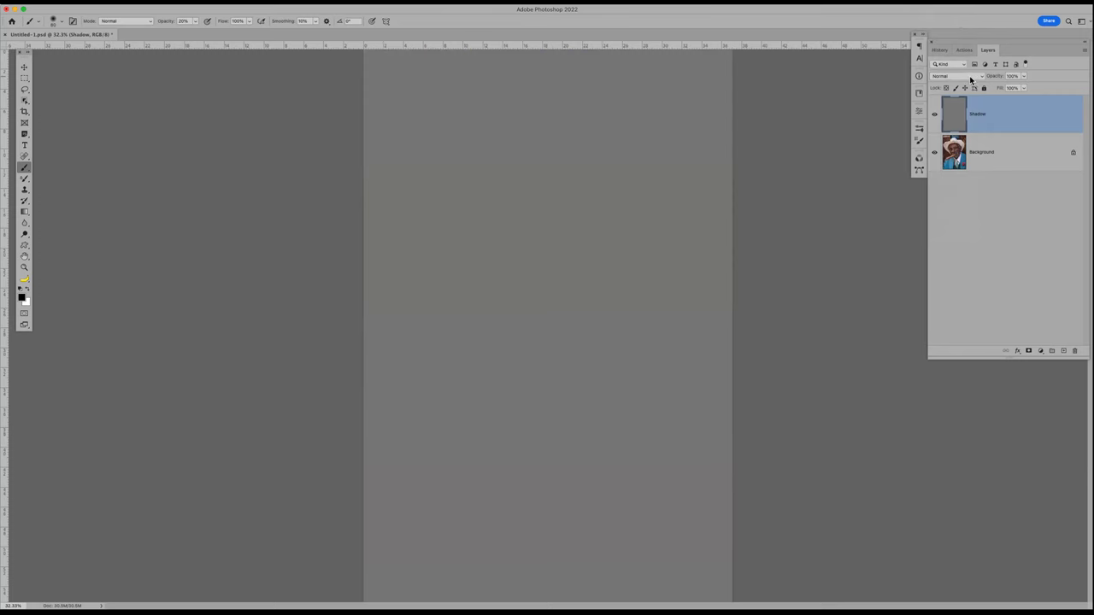
pyautogui.click(969, 77)
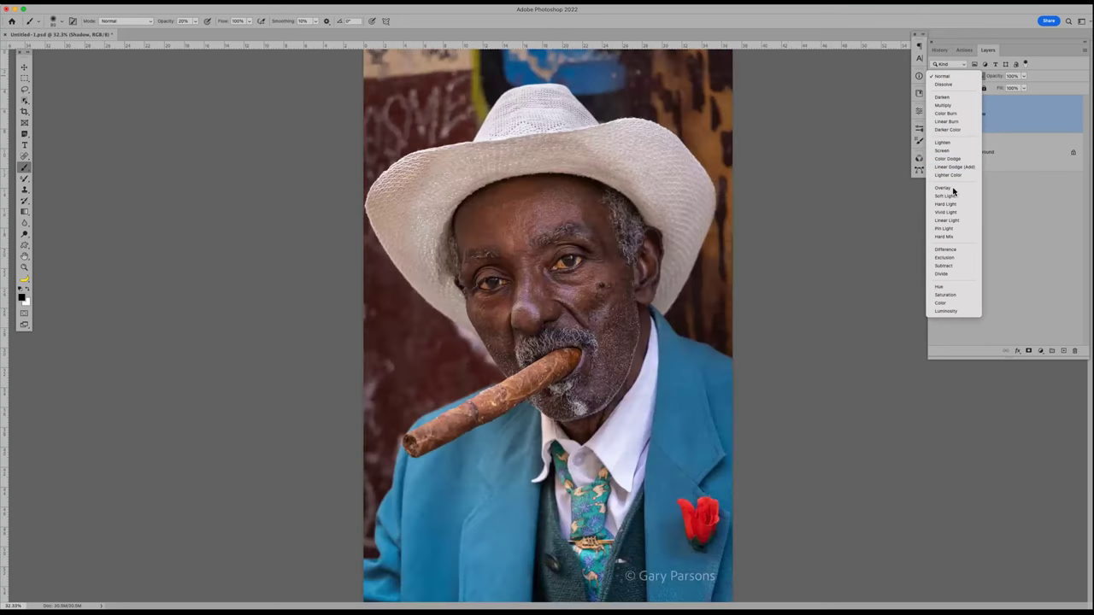
pyautogui.click(951, 188)
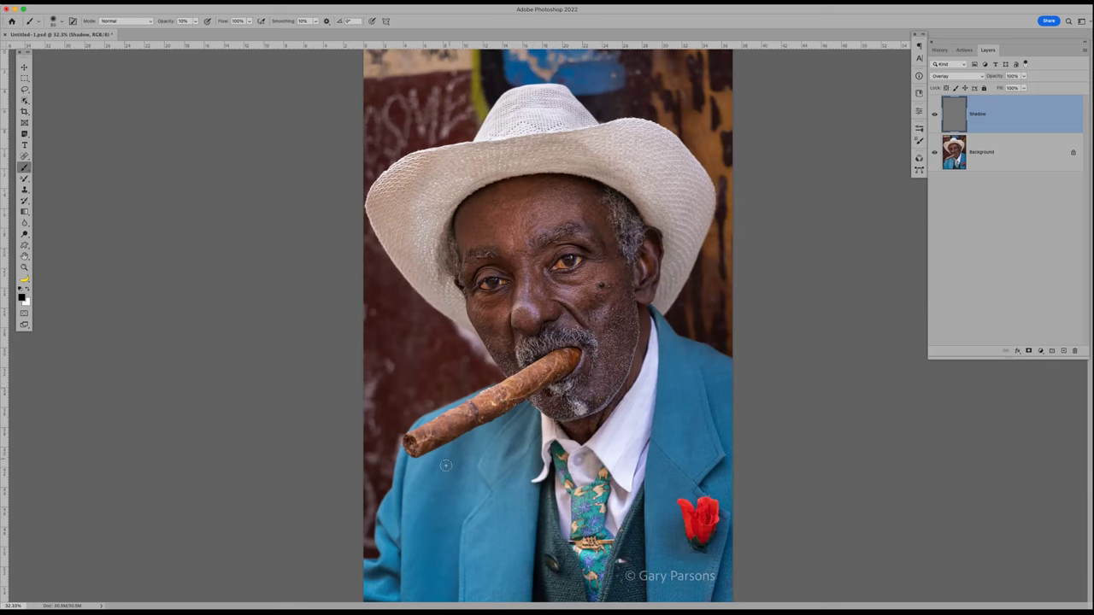
# Hide and show the Shadow layer several times to check its effect on the portrait
pyautogui.click(935, 115)
pyautogui.click(935, 115)
pyautogui.click(934, 116)
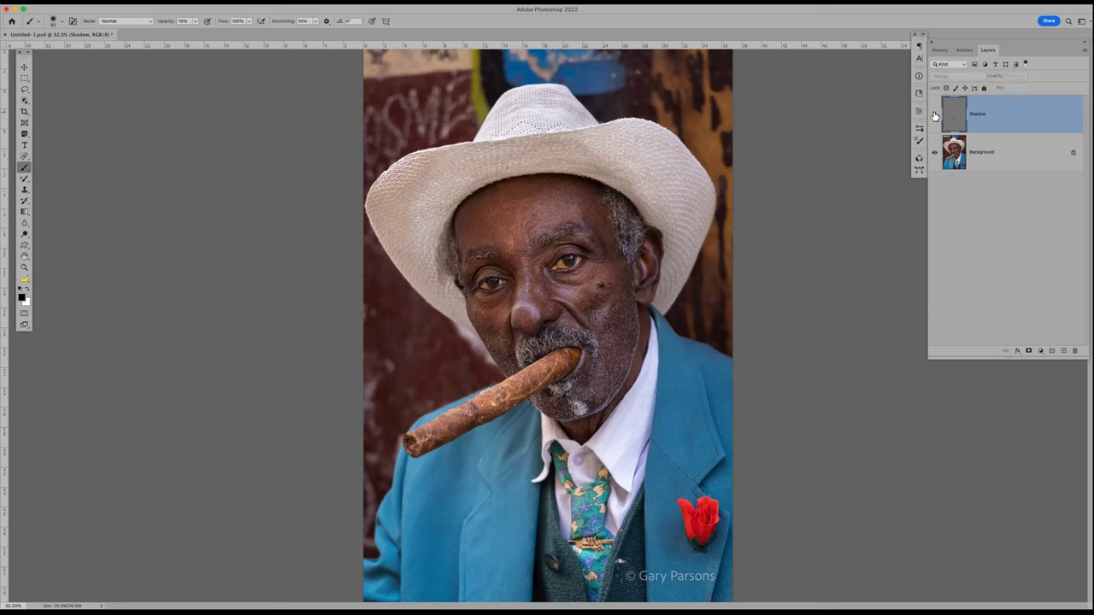
pyautogui.click(934, 115)
pyautogui.click(934, 115)
pyautogui.click(935, 116)
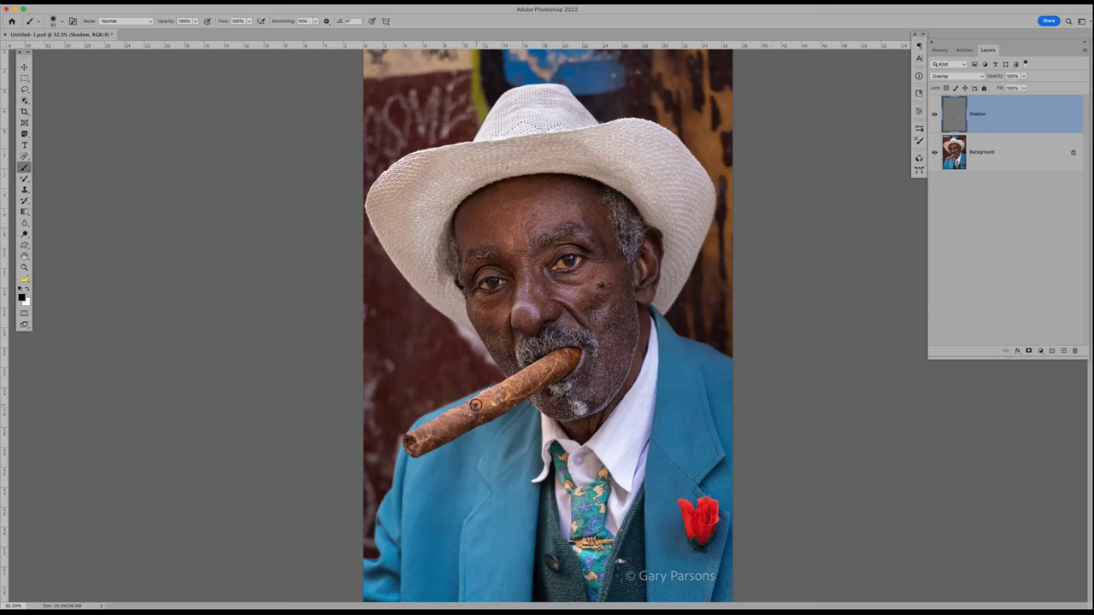
# Try a black stroke at 100% brush opacity along the cigar, undo it and return the brush opacity to 10%
pyautogui.moveTo(509, 382)
pyautogui.mouseDown()
pyautogui.moveTo(467, 406)
pyautogui.moveTo(525, 369)
pyautogui.moveTo(444, 417)
pyautogui.moveTo(492, 395)
pyautogui.mouseUp()
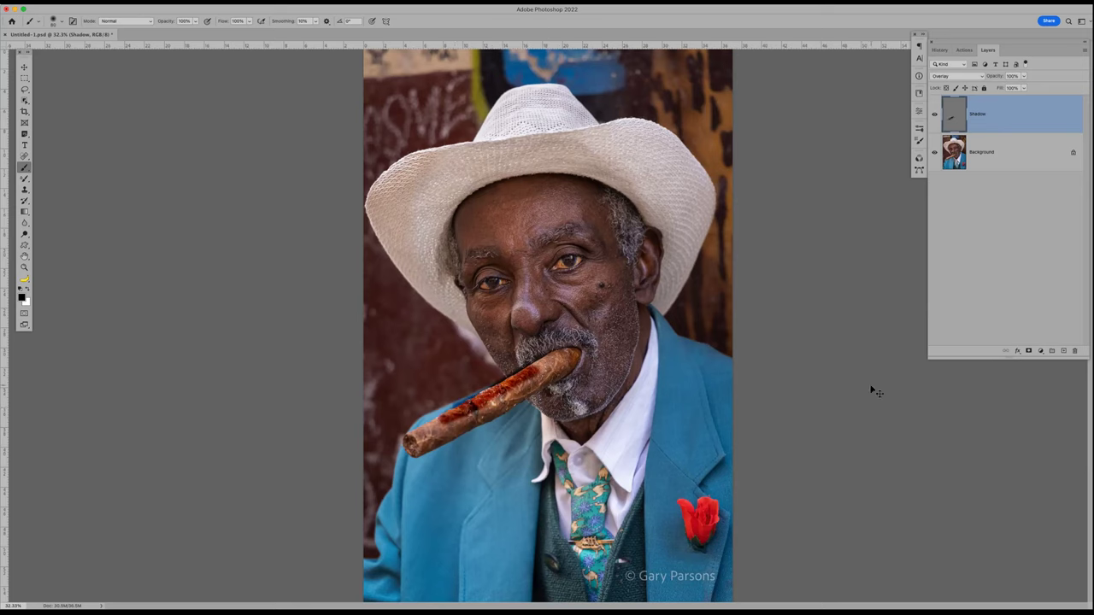
pyautogui.press('super+z')
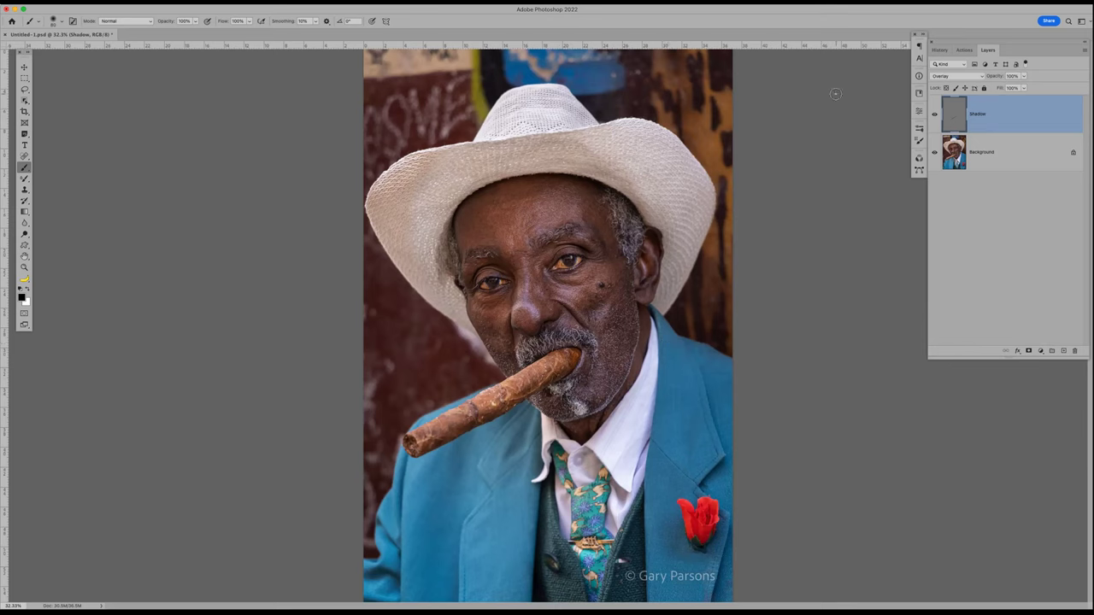
pyautogui.press('1')
pyautogui.press('z')
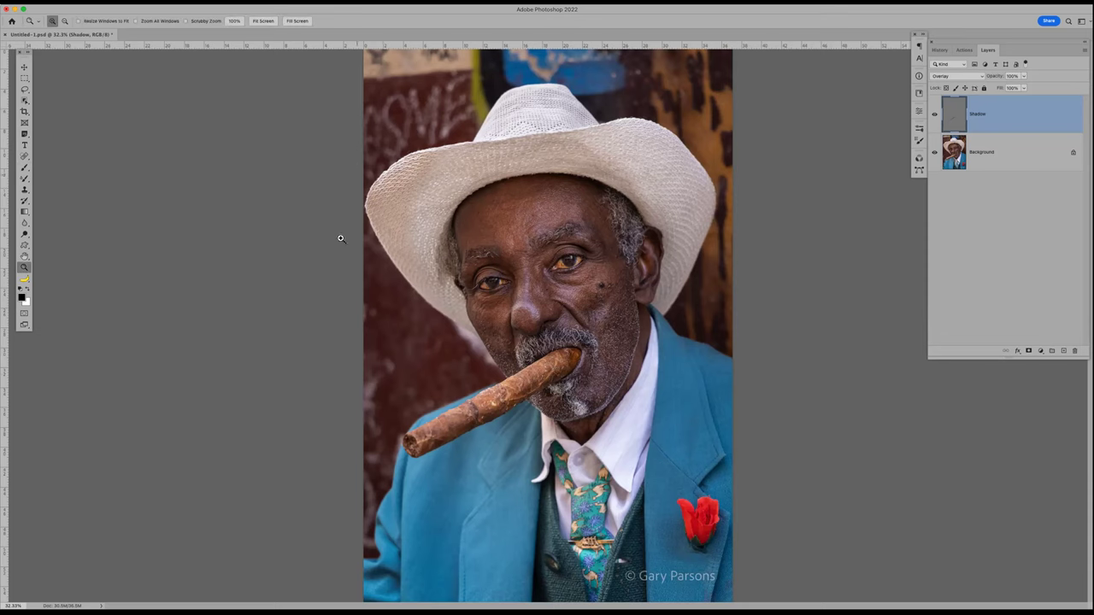
pyautogui.click(431, 427)
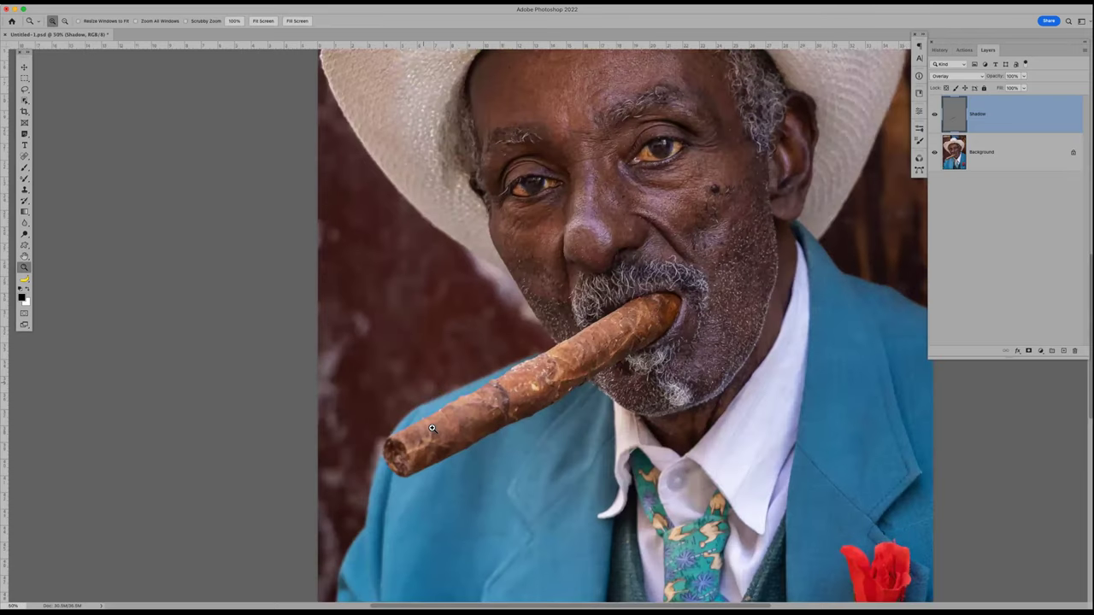
pyautogui.click(431, 428)
pyautogui.click(543, 346)
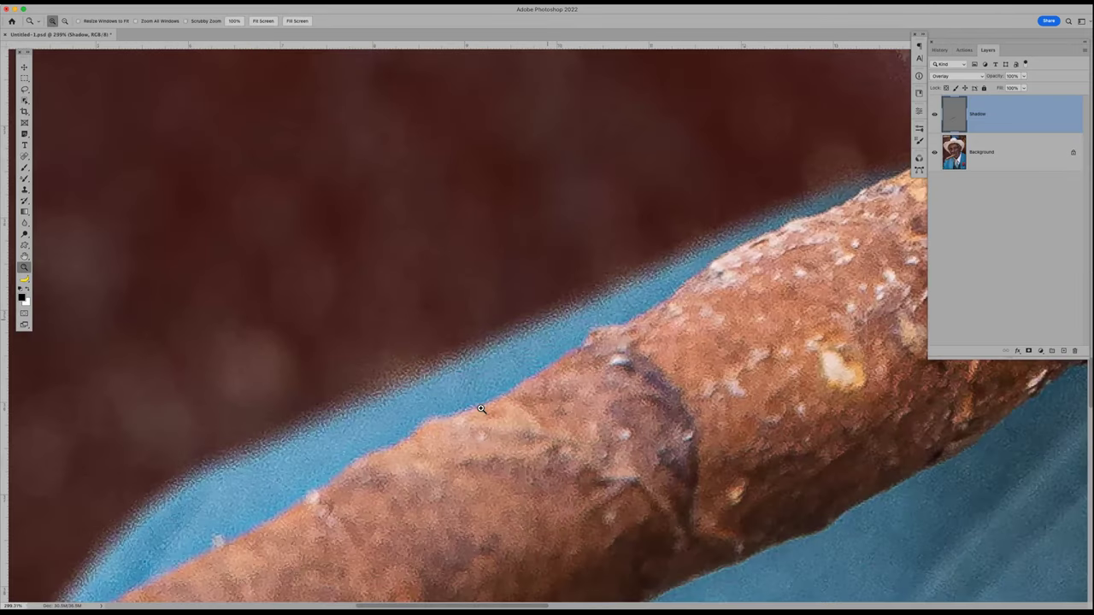
pyautogui.moveTo(481, 408); pyautogui.dragTo(484, 390)
pyautogui.hotkey('ctrl', '0')
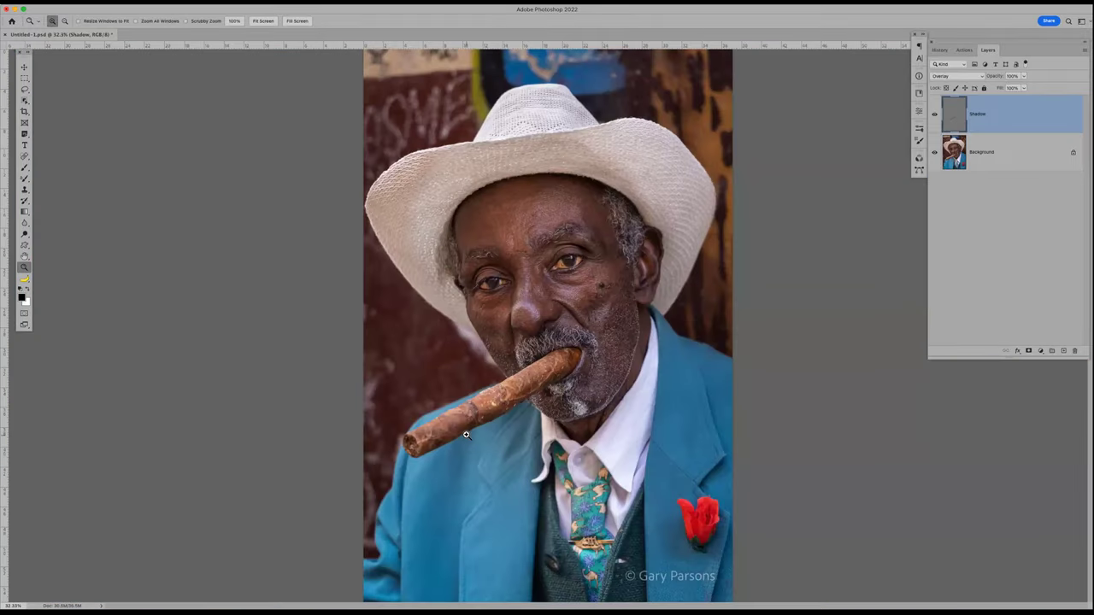
# Ready the Brush at a smaller size for close-up work around the cigar's open end
pyautogui.click(25, 256)
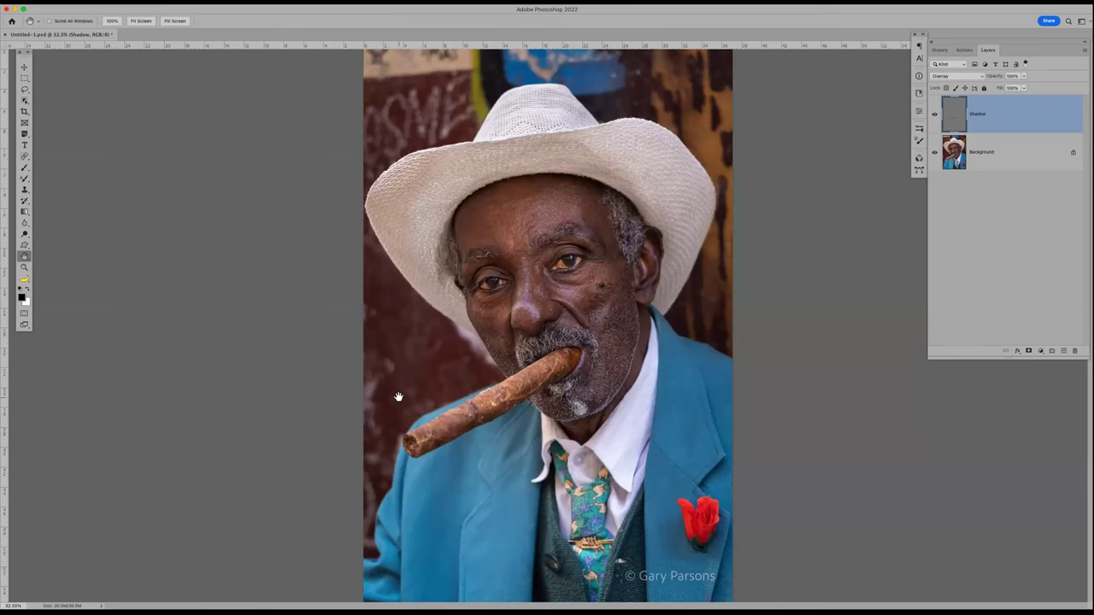
pyautogui.press('z')
pyautogui.click(409, 445)
pyautogui.click(410, 445)
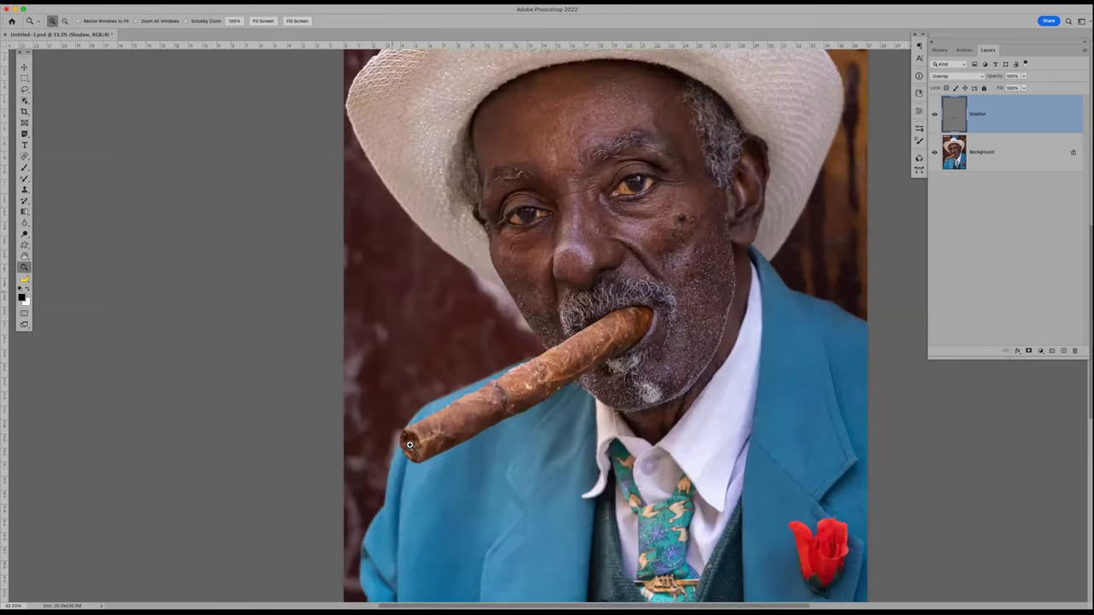
pyautogui.click(410, 440)
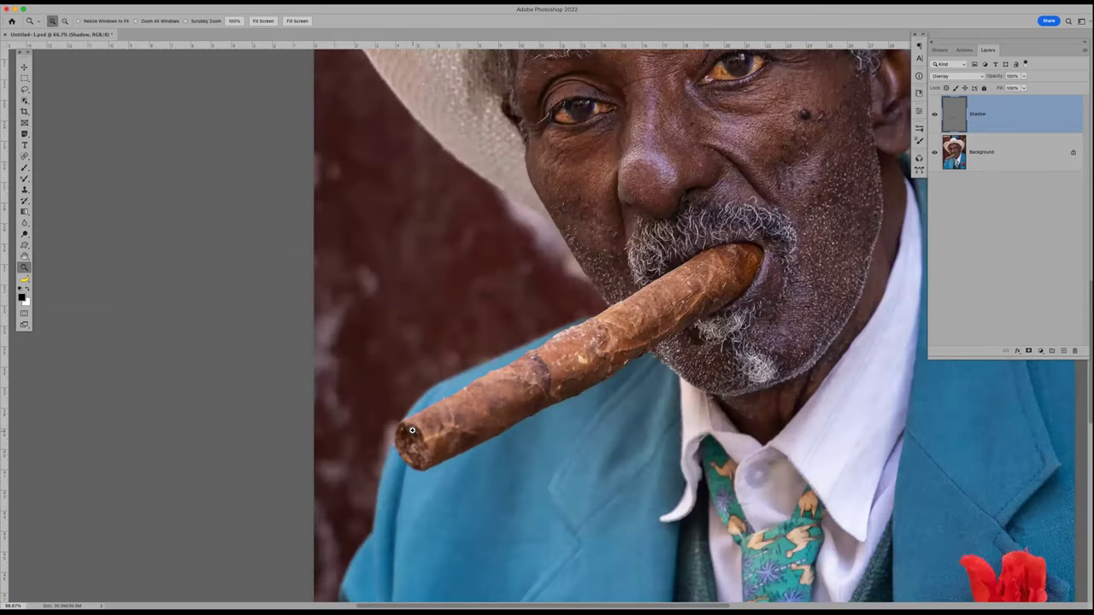
pyautogui.click(25, 256)
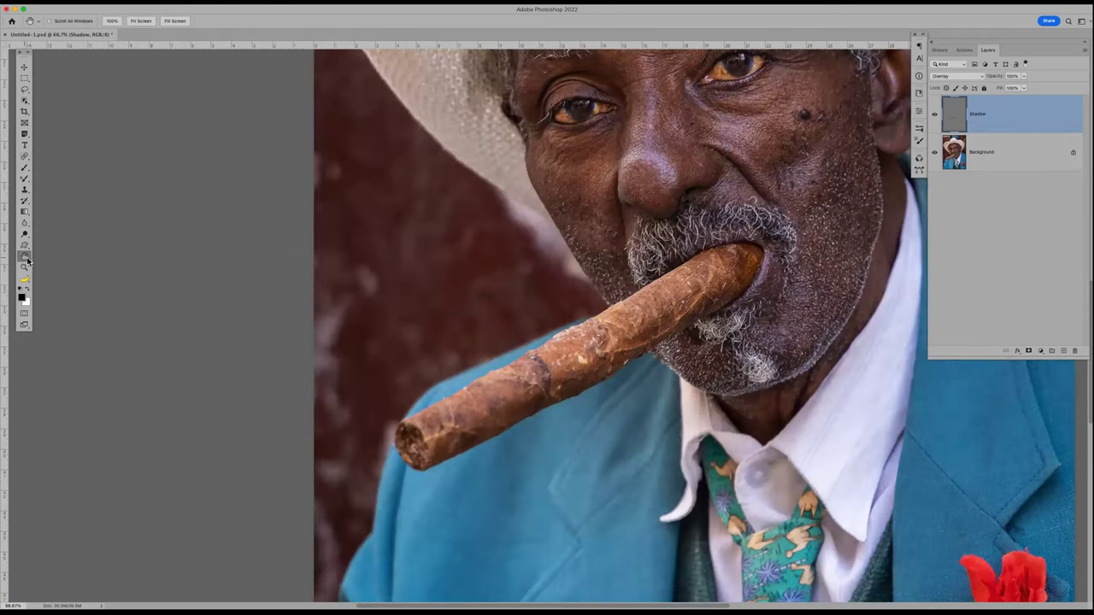
pyautogui.moveTo(457, 412); pyautogui.dragTo(400, 292)
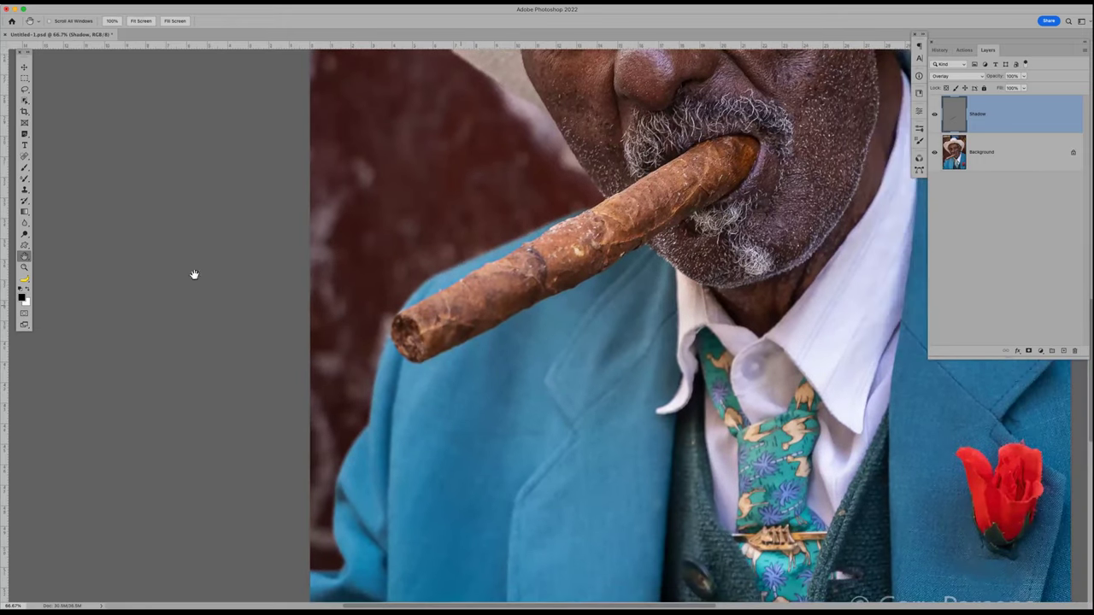
pyautogui.click(25, 267)
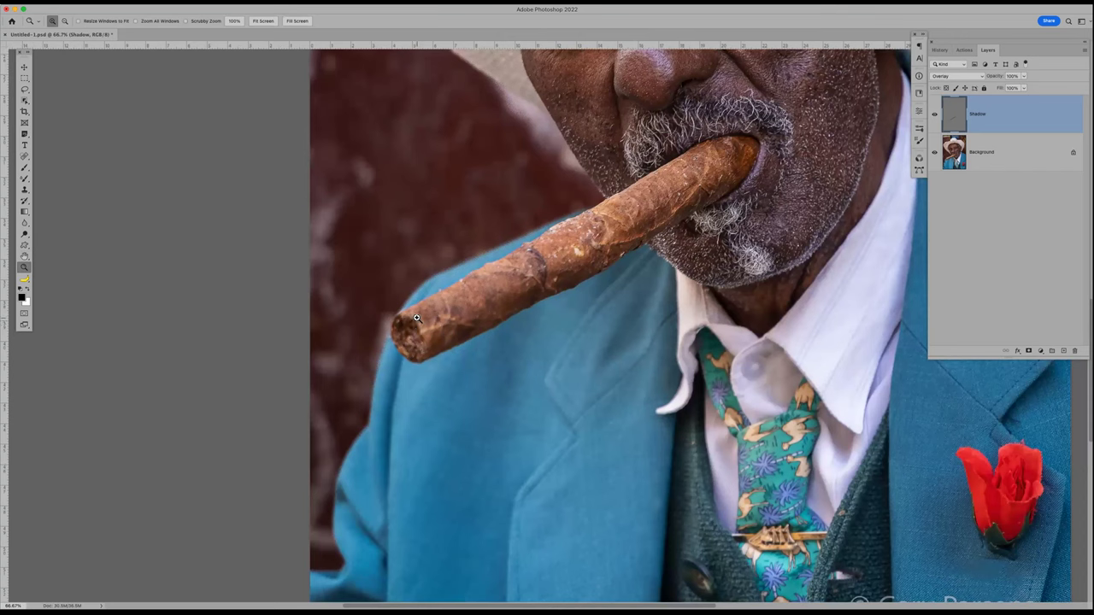
pyautogui.press('b')
pyautogui.press('[')
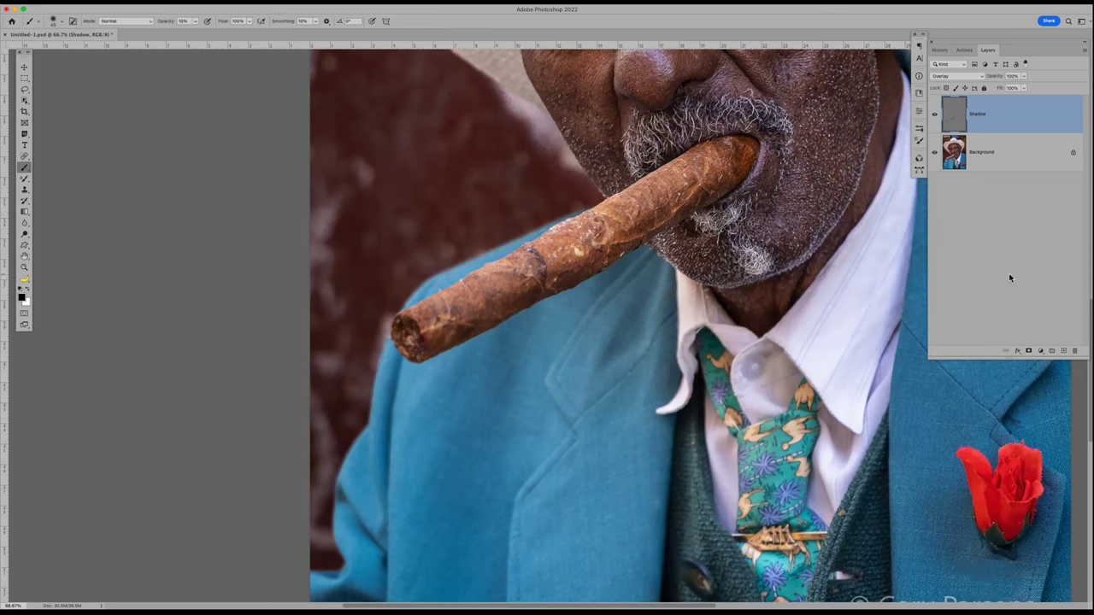
# Add a new layer and paint the cigar's open end with a mid-grey foreground color (RGB 120, 118, 118)
pyautogui.click(1064, 352)
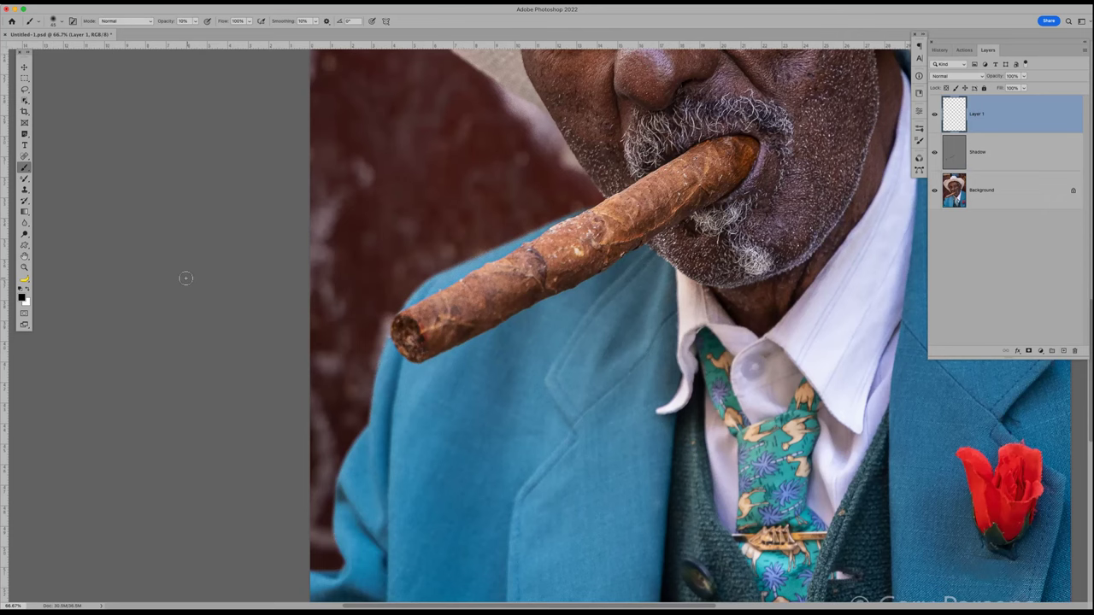
pyautogui.click(22, 296)
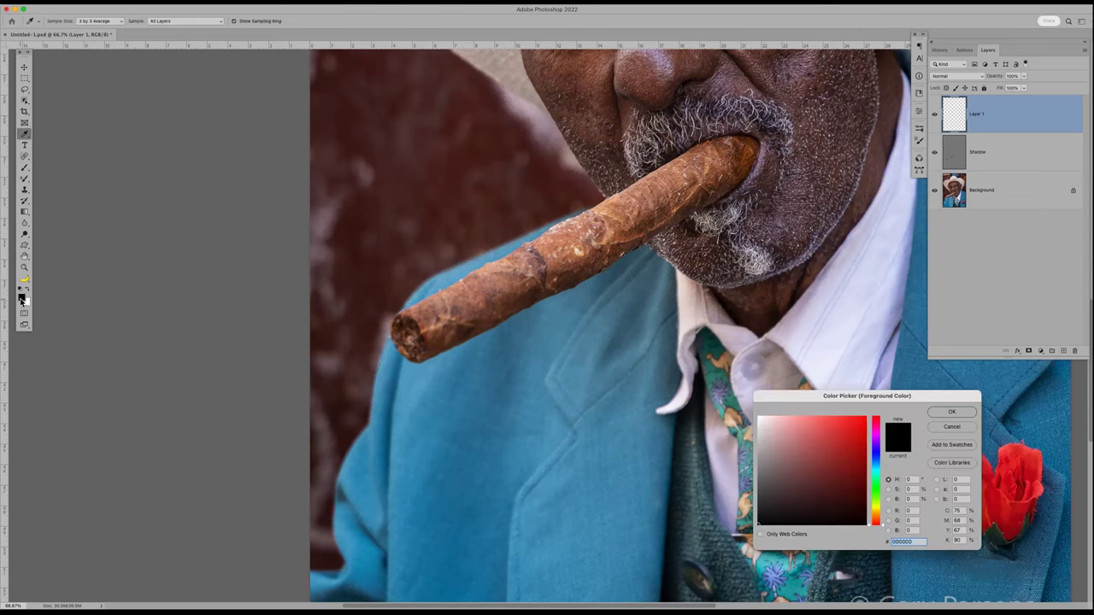
pyautogui.click(758, 473)
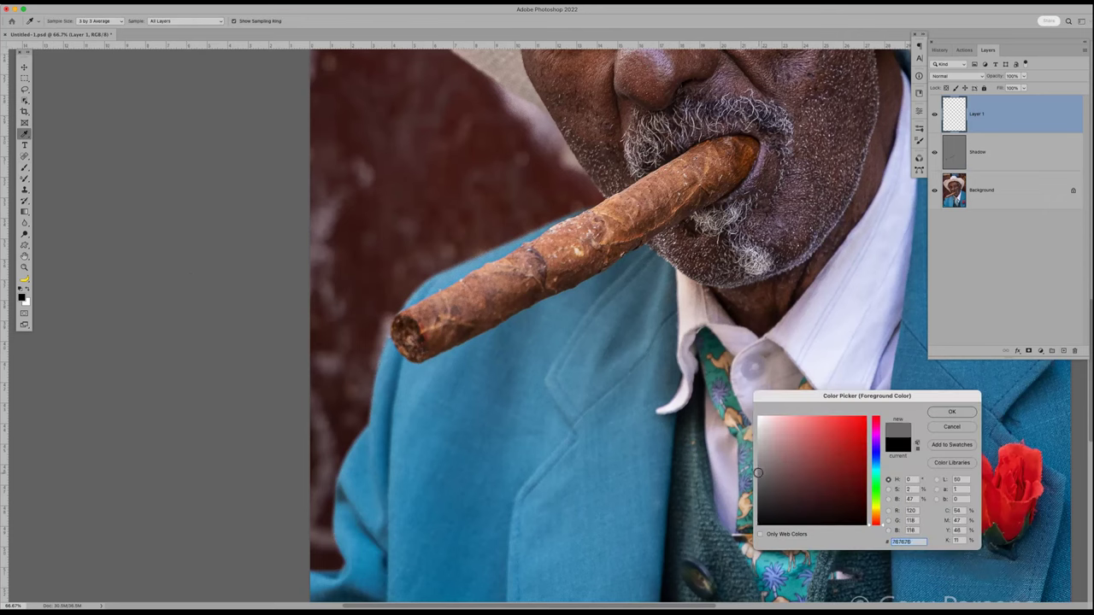
pyautogui.click(945, 411)
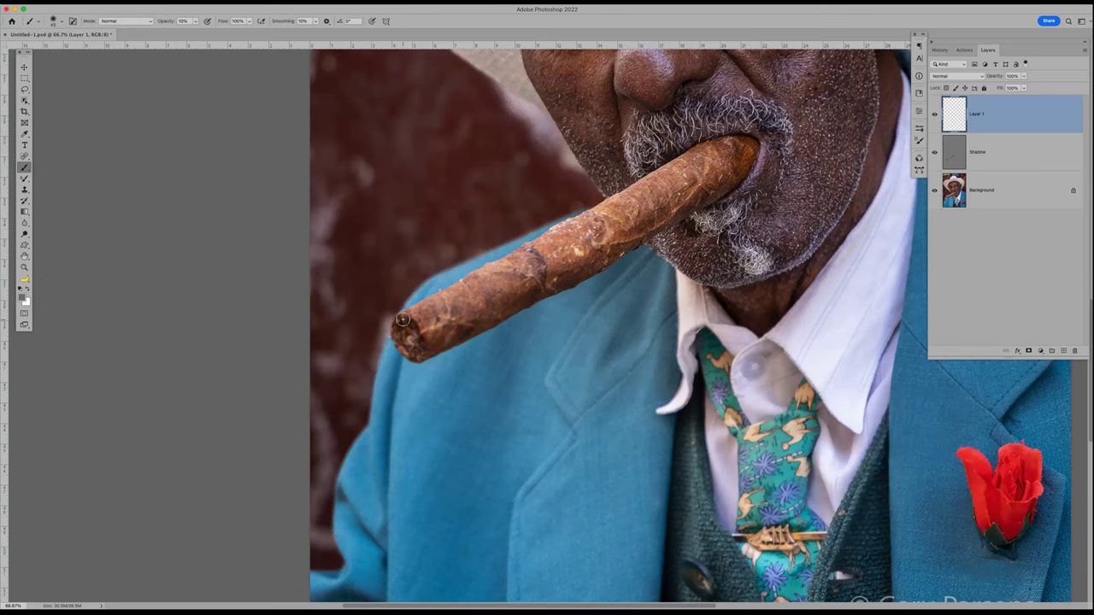
pyautogui.moveTo(401, 319); pyautogui.dragTo(412, 353)
pyautogui.moveTo(419, 346); pyautogui.dragTo(397, 339)
# Rename the layer holding the grey paint as Grey
pyautogui.doubleClick(976, 117)
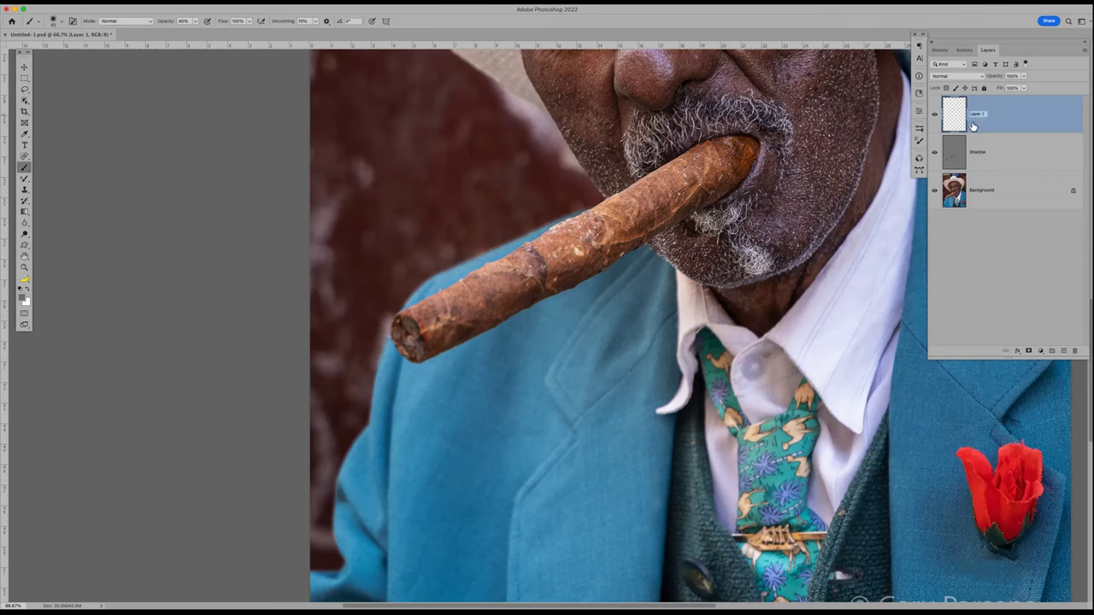
pyautogui.write('Dodge')
pyautogui.press('Return')
# Add another new layer above the Grey layer and name it Flame
pyautogui.click(1063, 350)
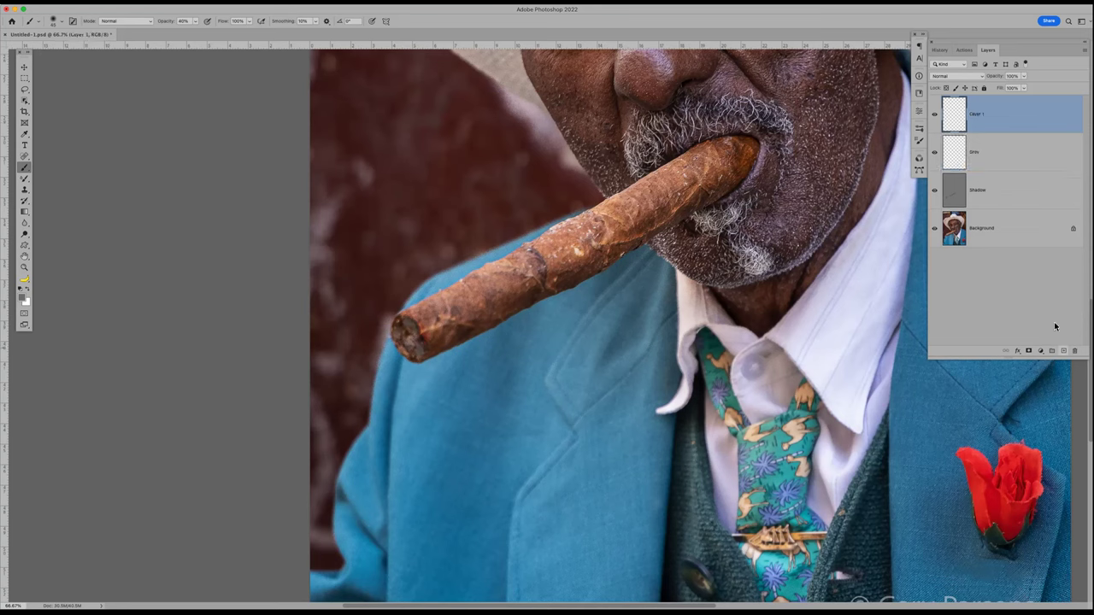
pyautogui.doubleClick(973, 124)
pyautogui.write('D')
pyautogui.write('lame')
pyautogui.press('Return')
# Paint the cigar's end with red sampled from the rose, reset the colors to default black and white, and reduce the brush size
pyautogui.keyDown('alt'); pyautogui.click(979, 483); pyautogui.keyUp('alt')
pyautogui.moveTo(408, 353)
pyautogui.mouseDown()
pyautogui.moveTo(402, 326)
pyautogui.moveTo(418, 354)
pyautogui.moveTo(404, 324)
pyautogui.moveTo(413, 360)
pyautogui.moveTo(404, 335)
pyautogui.moveTo(409, 355)
pyautogui.moveTo(419, 333)
pyautogui.moveTo(425, 354)
pyautogui.moveTo(390, 355)
pyautogui.mouseUp()
pyautogui.press('d')
pyautogui.press('[')
pyautogui.press('[')
pyautogui.press('[')
pyautogui.press('super+0')
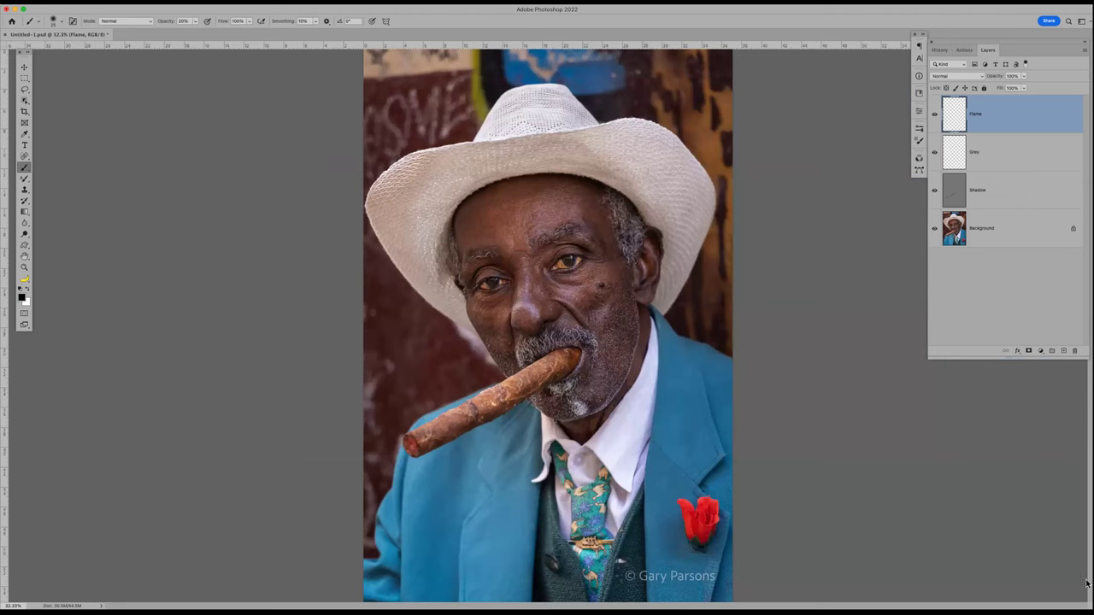
# Add a new layer above the Flame layer and name it Smoke
pyautogui.click(1063, 350)
pyautogui.doubleClick(976, 114)
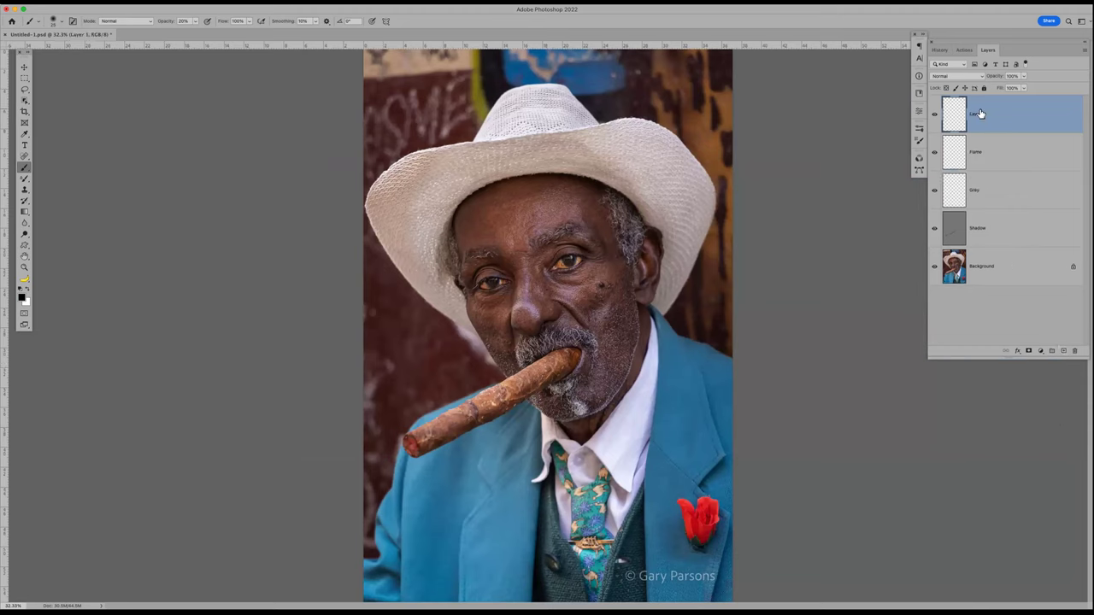
pyautogui.write('Smoke')
pyautogui.press('Return')
# Create a new 10 x 8 inch RGB document at 300 pixels/inch with a near-black background color of 020202
pyautogui.press('super+n')
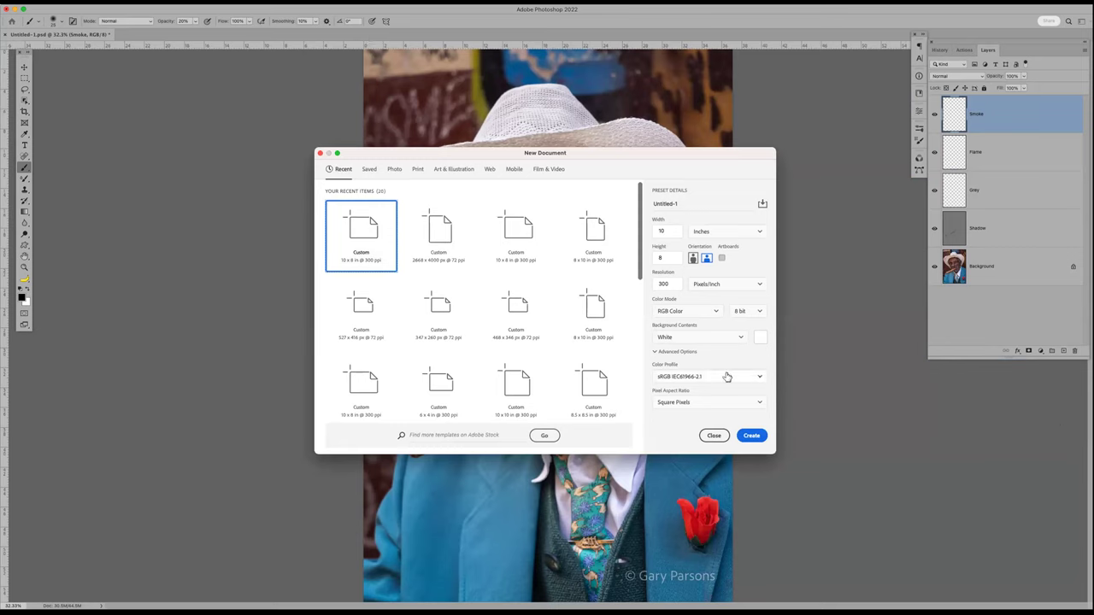
pyautogui.click(762, 339)
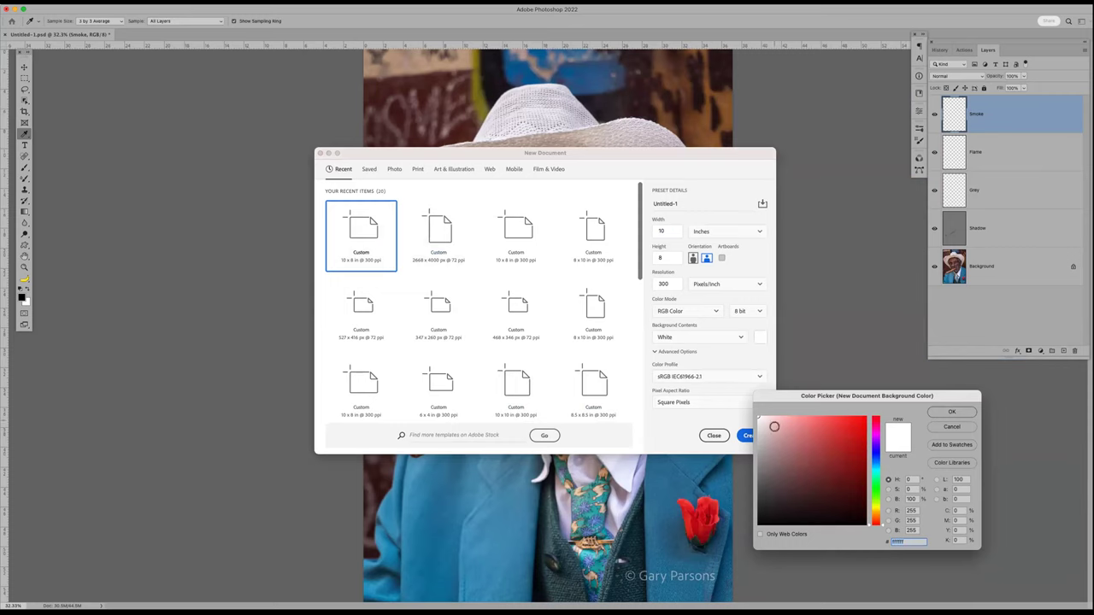
pyautogui.click(759, 521)
pyautogui.moveTo(759, 522); pyautogui.dragTo(758, 524)
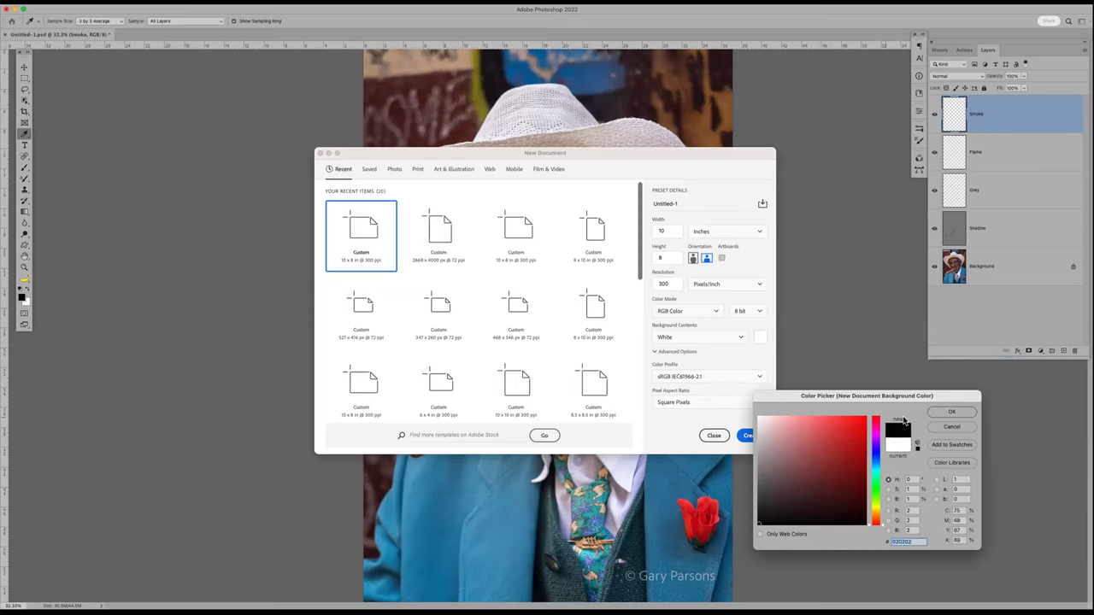
pyautogui.click(941, 413)
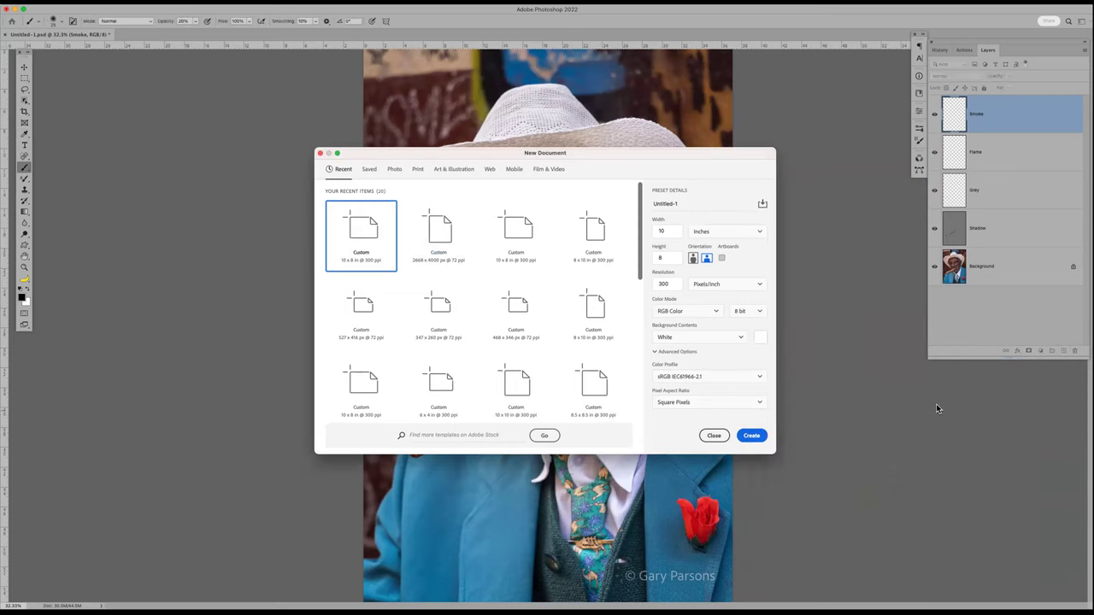
pyautogui.click(747, 434)
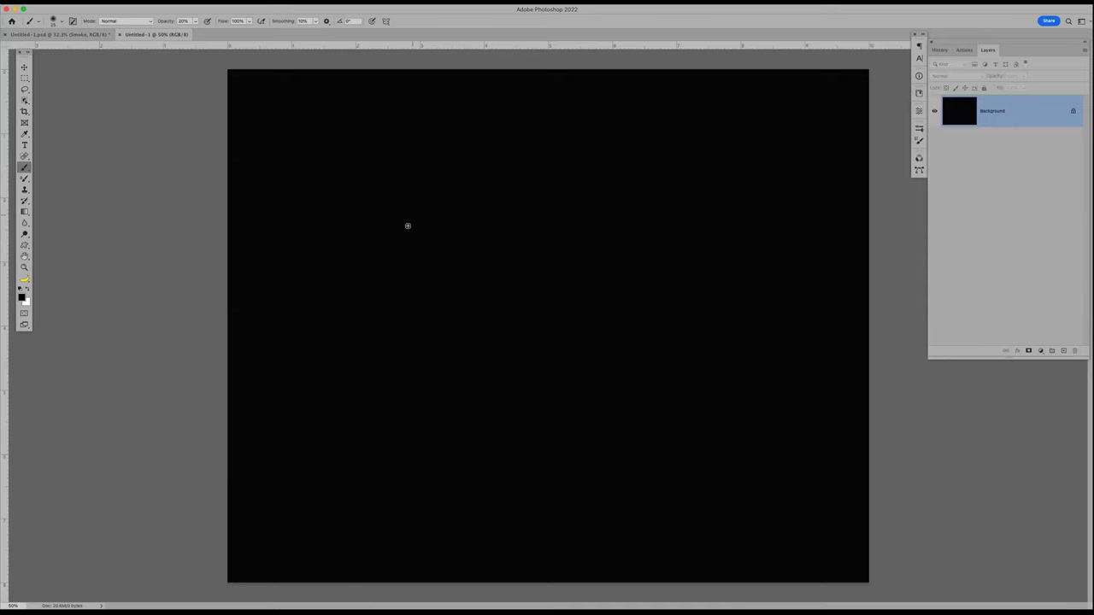
# Enlarge the soft round brush to 125 px
pyautogui.press(']')
pyautogui.press(']')
pyautogui.press(']')
pyautogui.press(']')
pyautogui.press(']')
pyautogui.press(']')
pyautogui.press(']')
pyautogui.press(']')
pyautogui.press(']')
# Collapse both expanded Legacy Brushes groups and look through the brush library's folders for a smoke brush
pyautogui.click(54, 20)
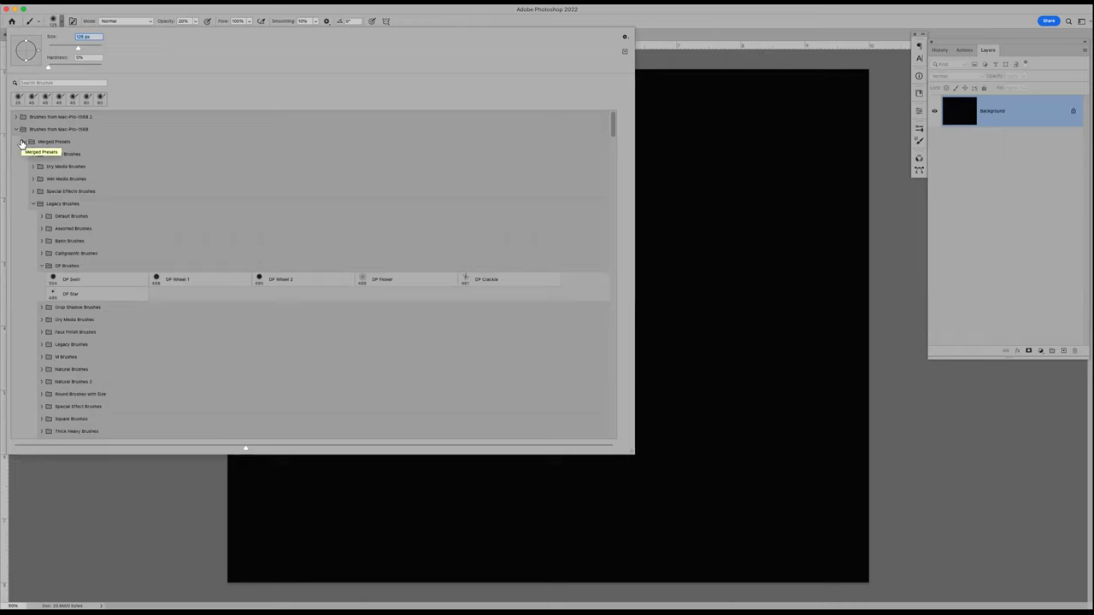
pyautogui.click(33, 205)
pyautogui.click(31, 203)
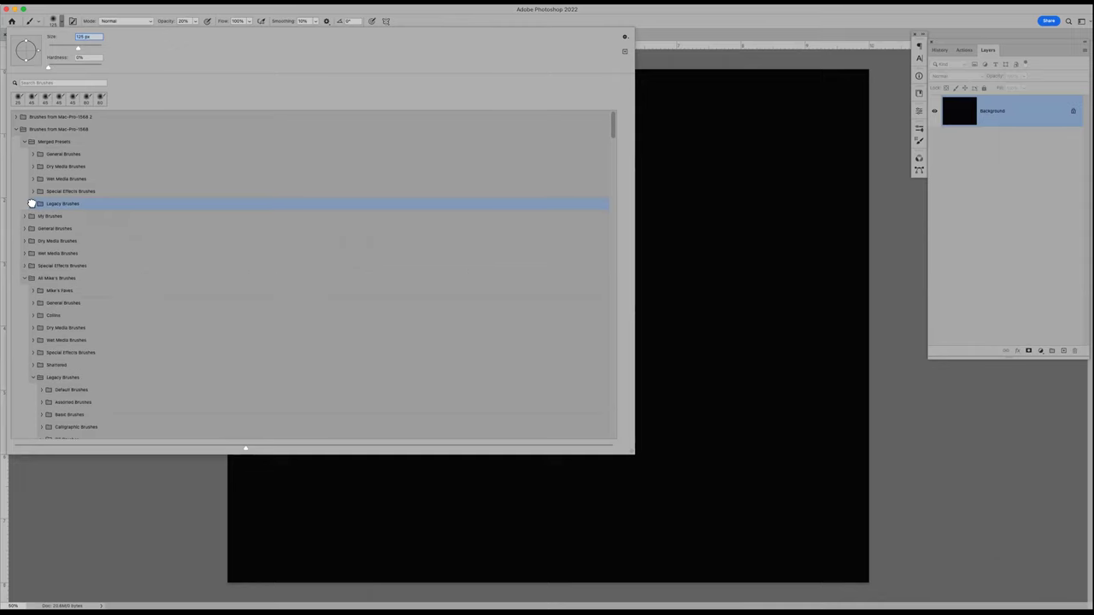
pyautogui.scroll(-5, 103, 220)
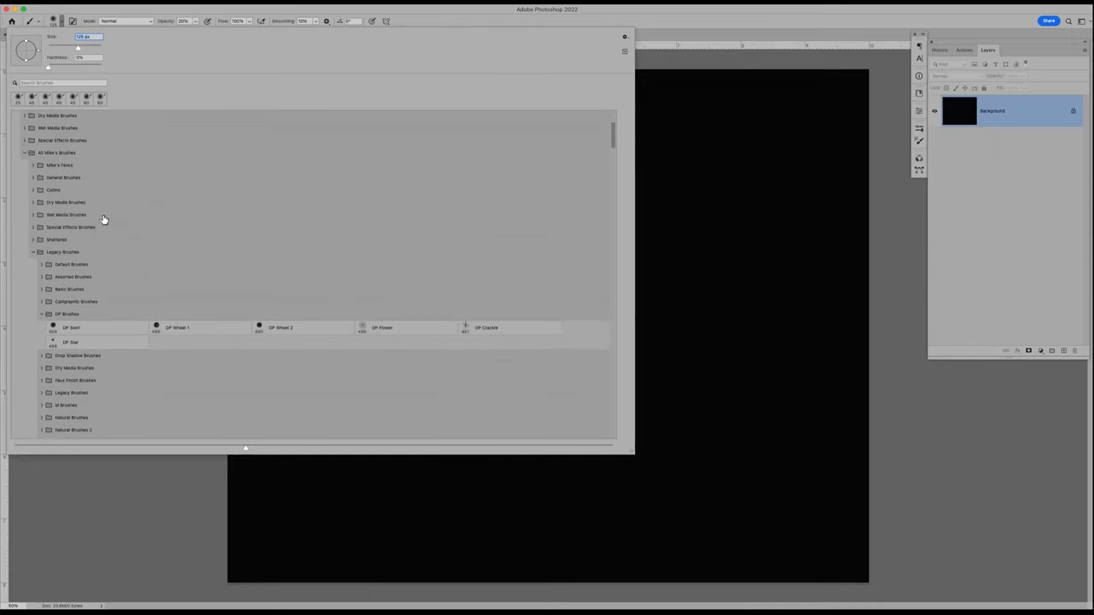
pyautogui.click(33, 246)
pyautogui.scroll(5, 142, 264)
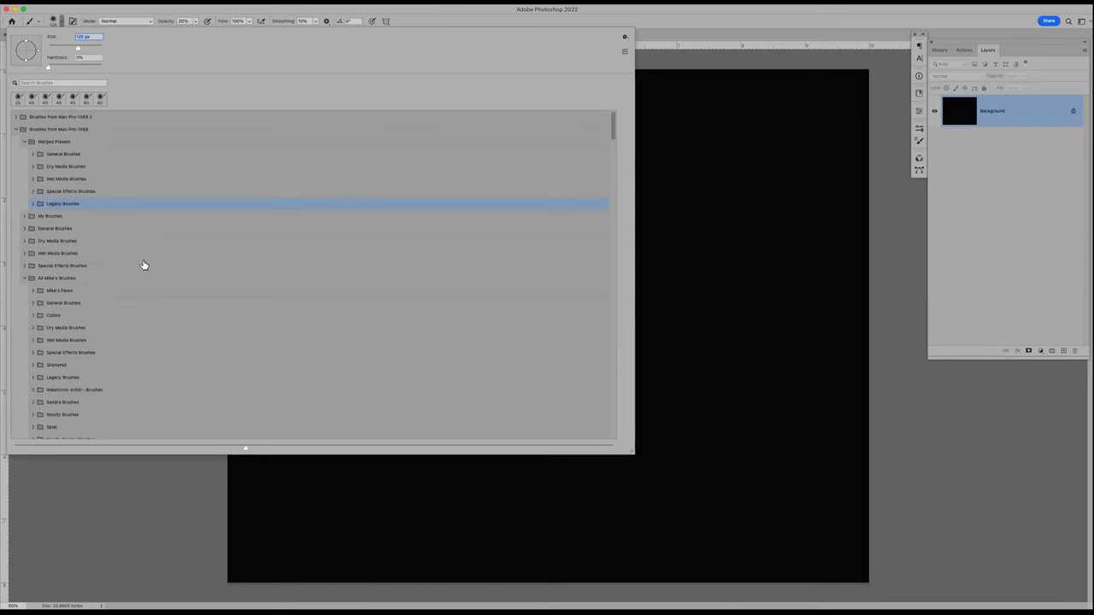
pyautogui.scroll(-8, 143, 265)
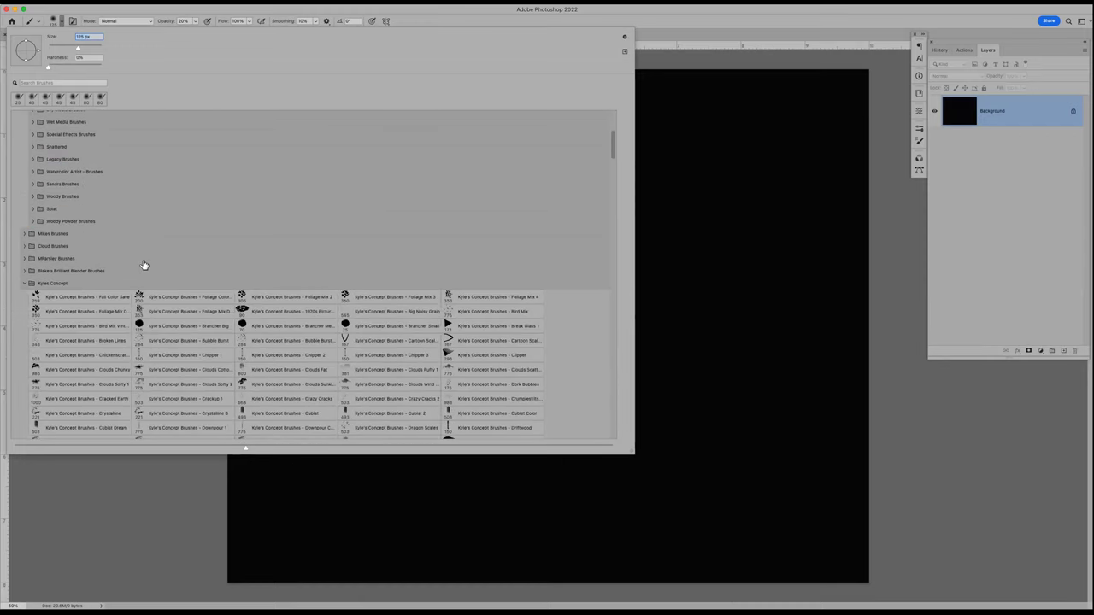
pyautogui.scroll(8, 143, 265)
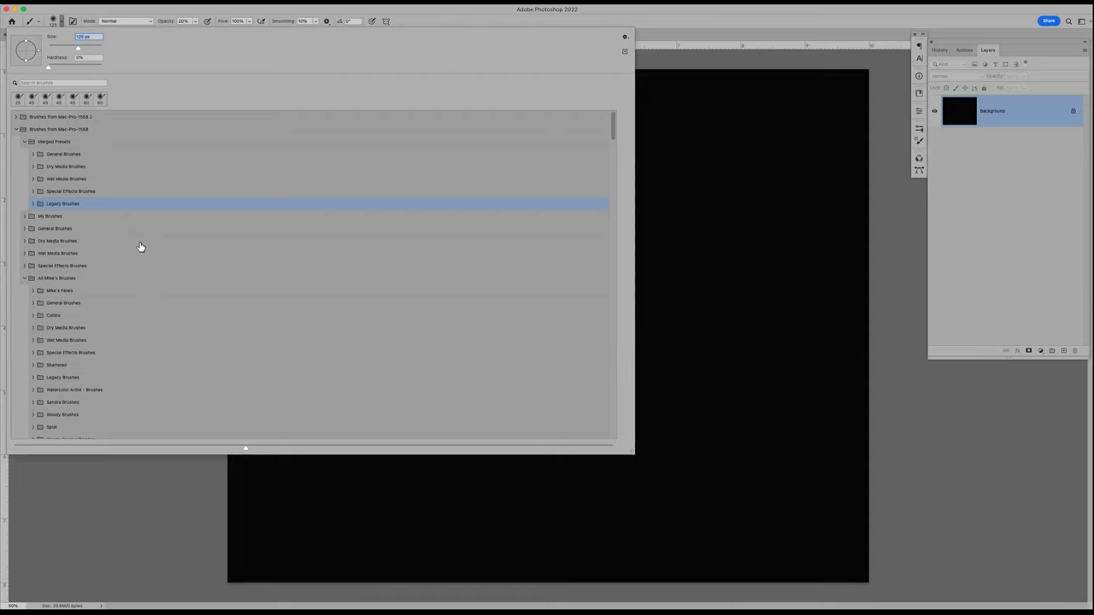
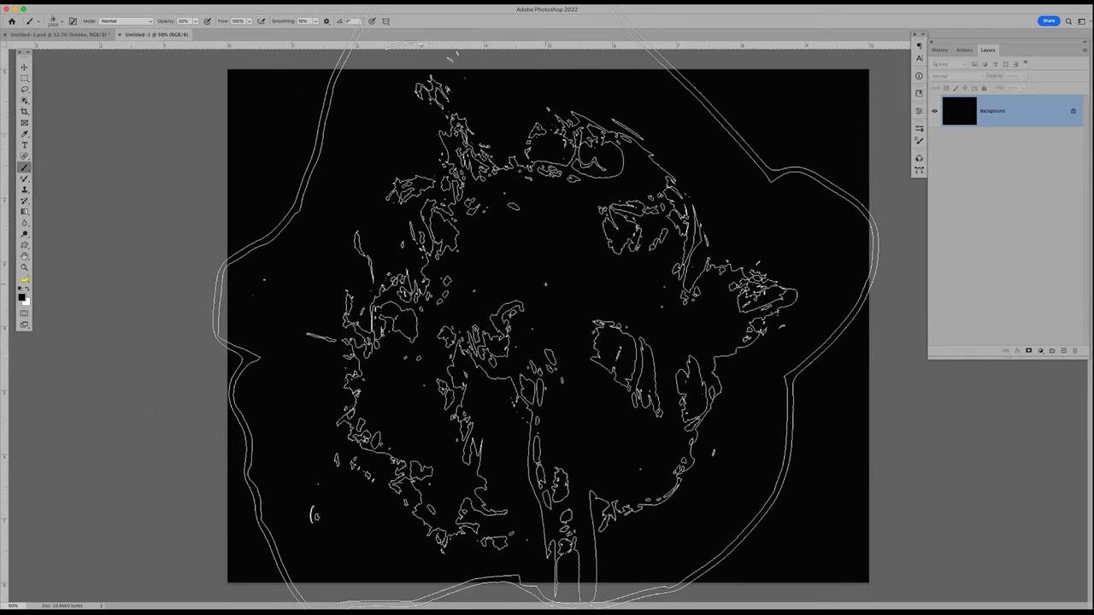
# Make white the foreground color and shrink the smoke brush to 900 px
pyautogui.press('x')
pyautogui.press('[')
pyautogui.press('[')
pyautogui.press('[')
pyautogui.press('[')
pyautogui.press('[')
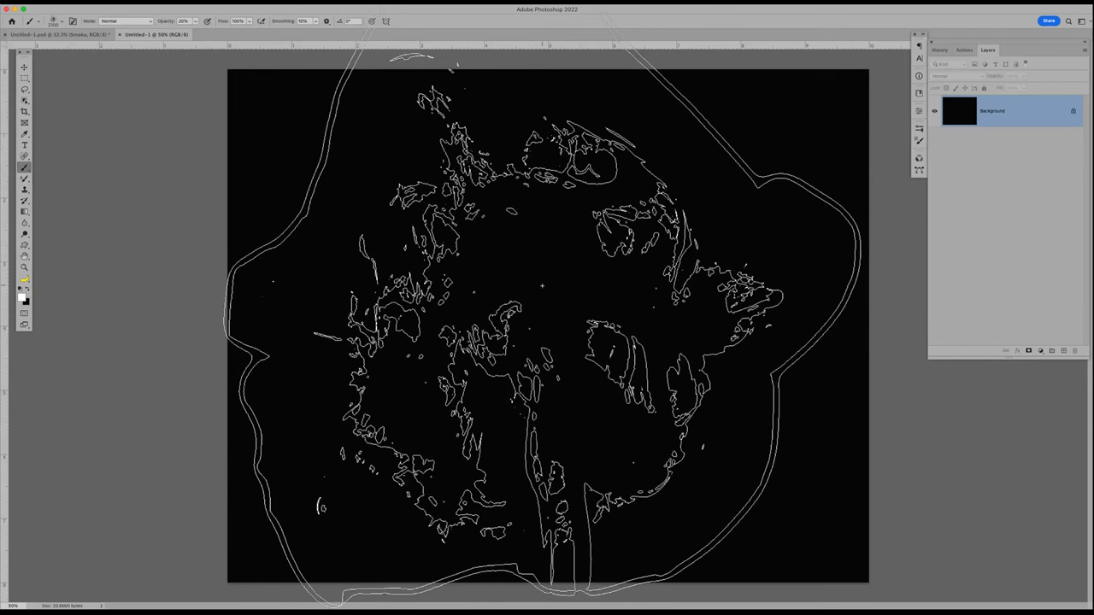
pyautogui.press('[')
pyautogui.press('[')
pyautogui.press('[')
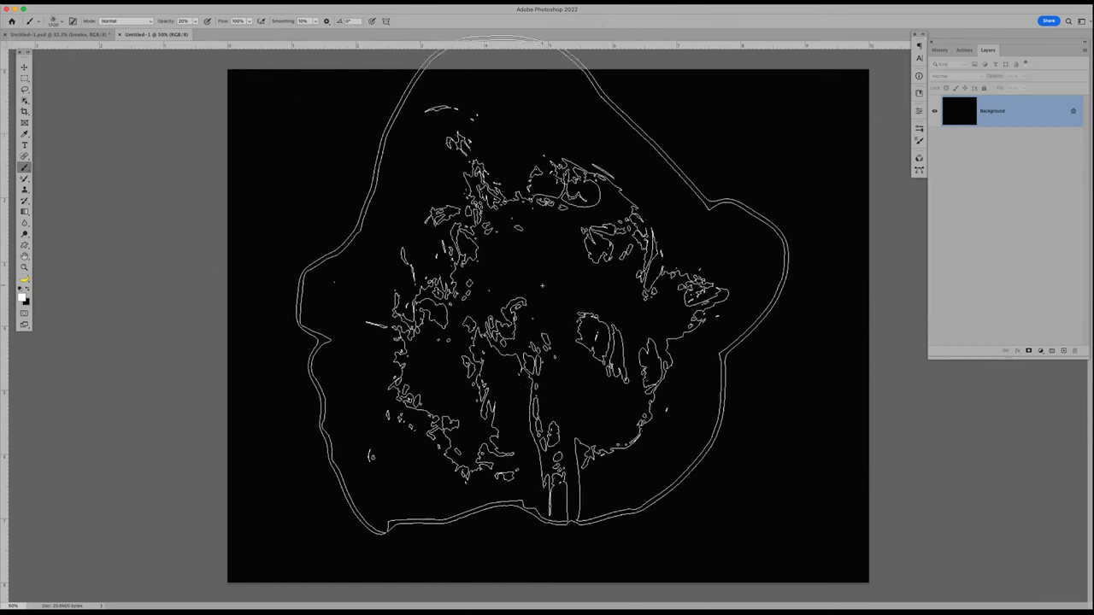
pyautogui.press('[')
pyautogui.press('[')
pyautogui.press('[')
pyautogui.press('[')
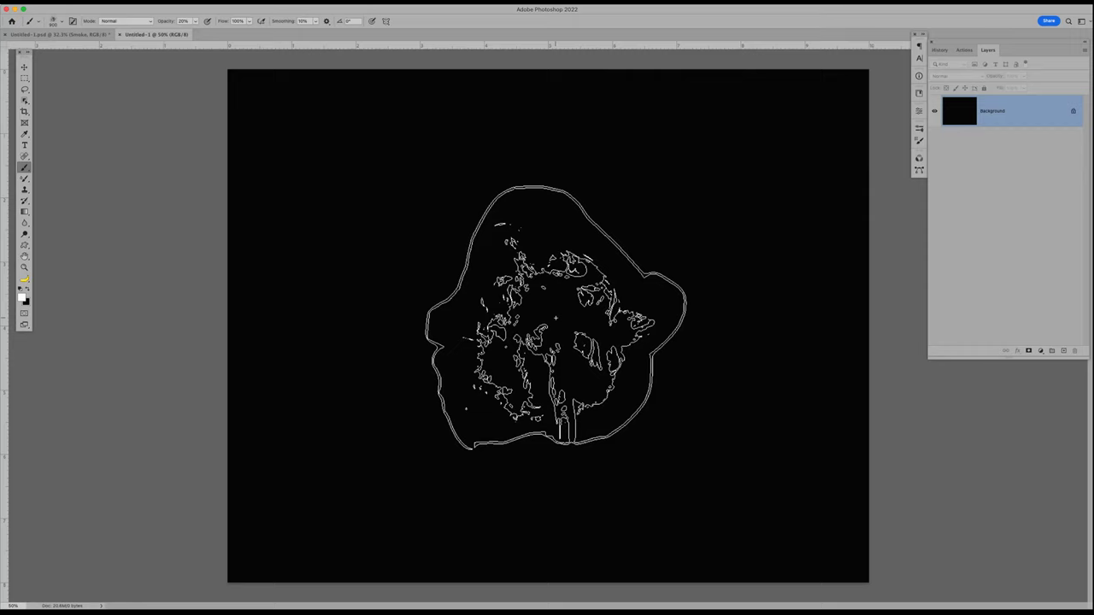
# Try white smoke stamps in the middle of the black canvas at 20% and 100% opacity, undoing each one
pyautogui.click(21, 295)
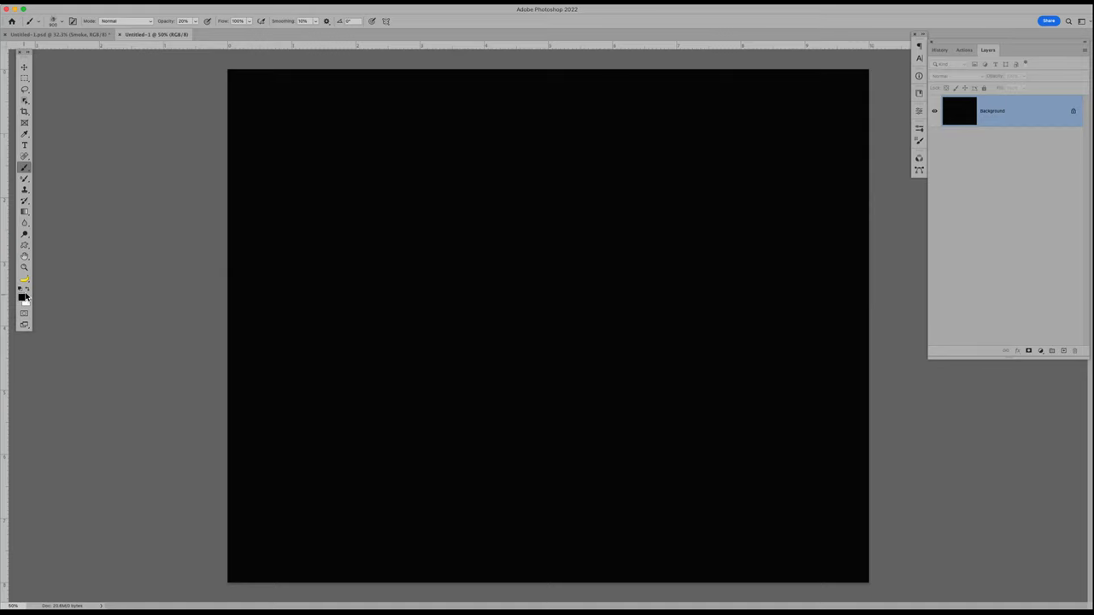
pyautogui.click(28, 291)
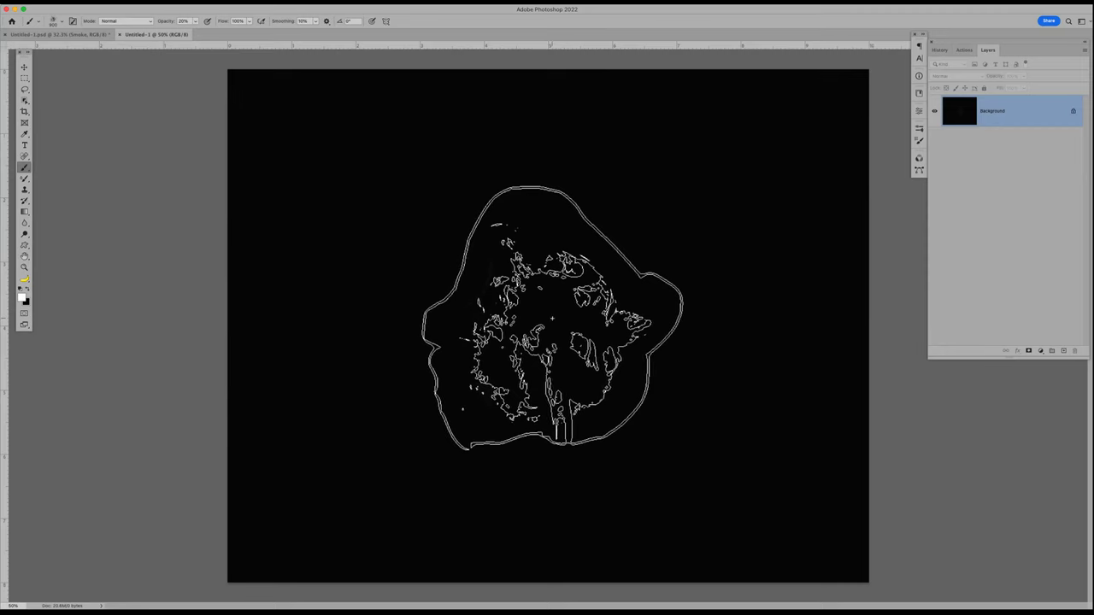
pyautogui.click(552, 318)
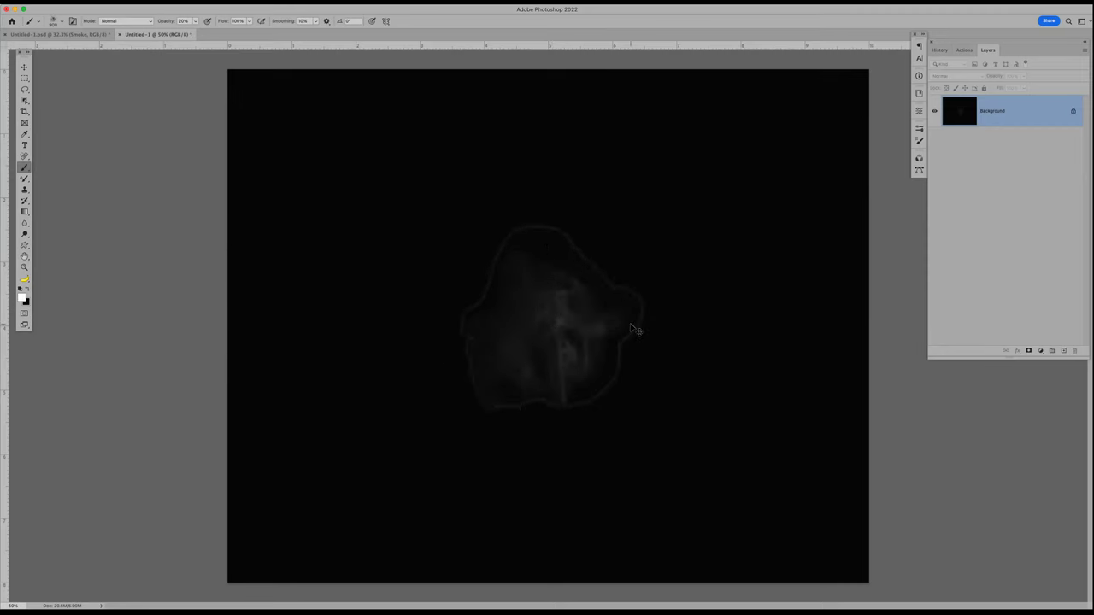
pyautogui.press('super+z')
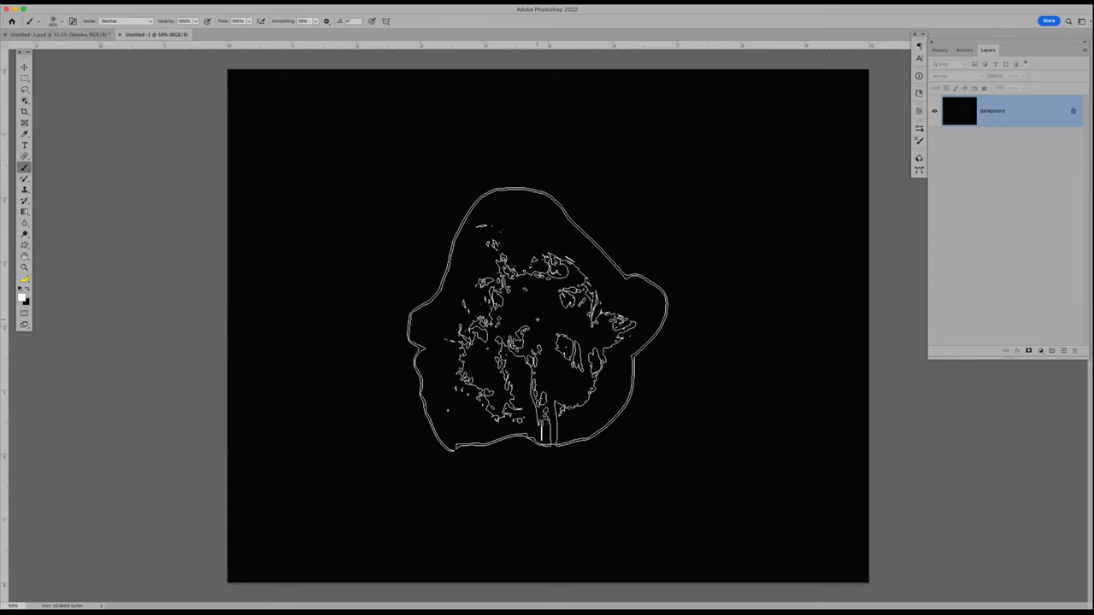
pyautogui.click(552, 318)
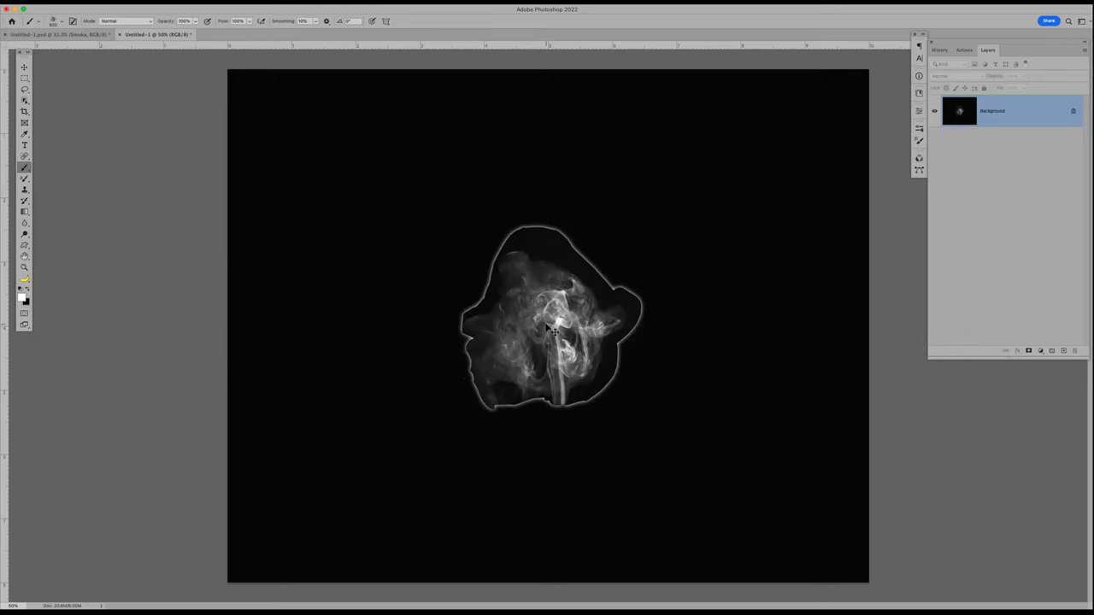
pyautogui.hotkey('ctrl', 'z')
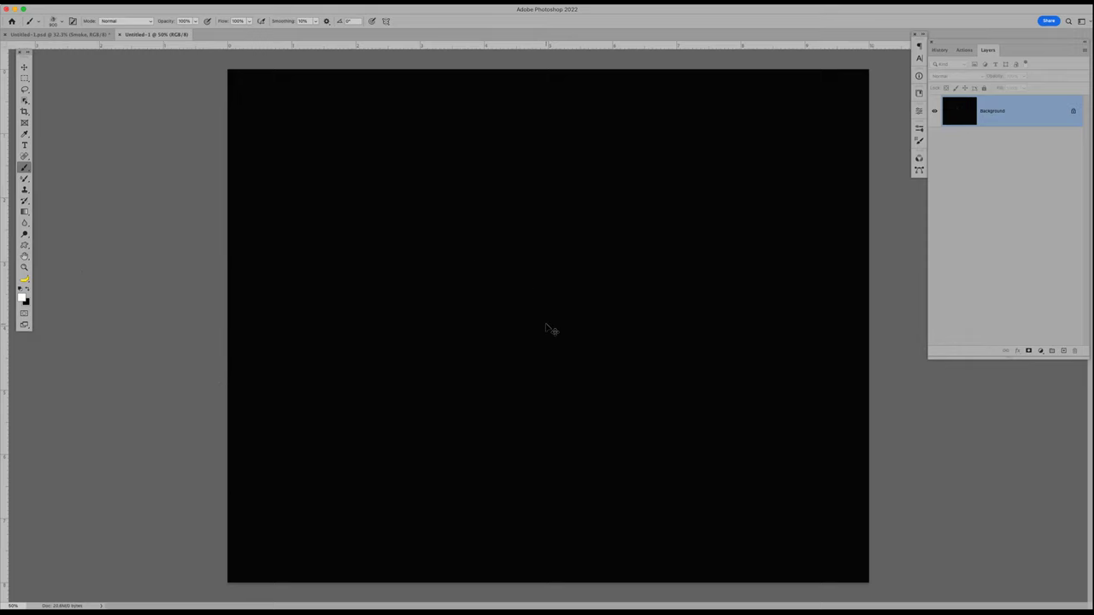
# Search the brush presets for "smoke", choose the Collins_Smoke_02 brush, and stamp it once near the middle of the canvas
pyautogui.click(57, 23)
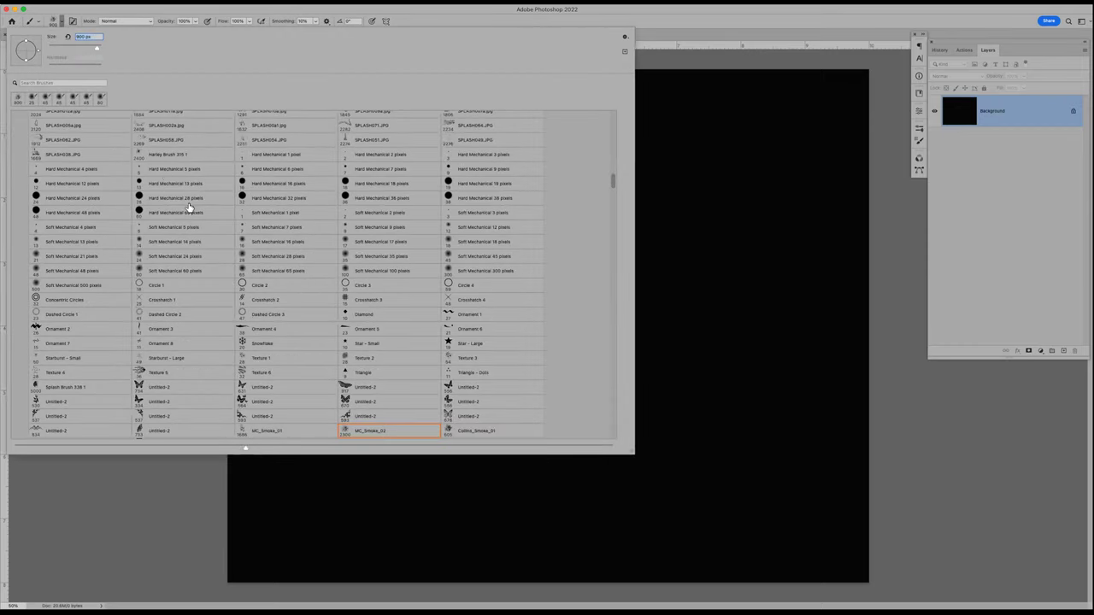
pyautogui.scroll(5, 188, 209)
pyautogui.click(63, 81)
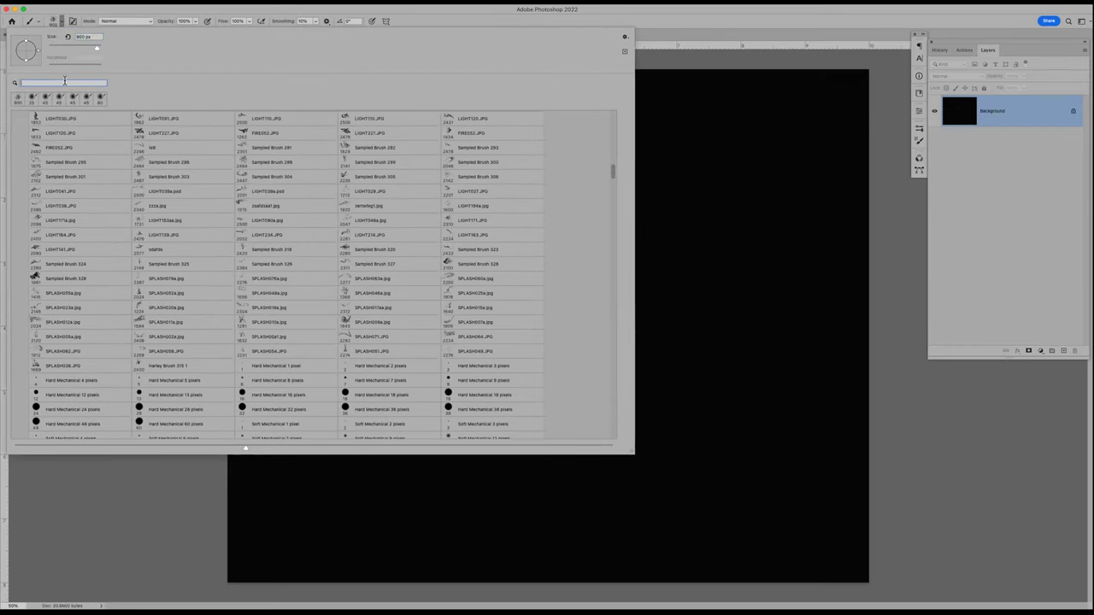
pyautogui.write('smoke')
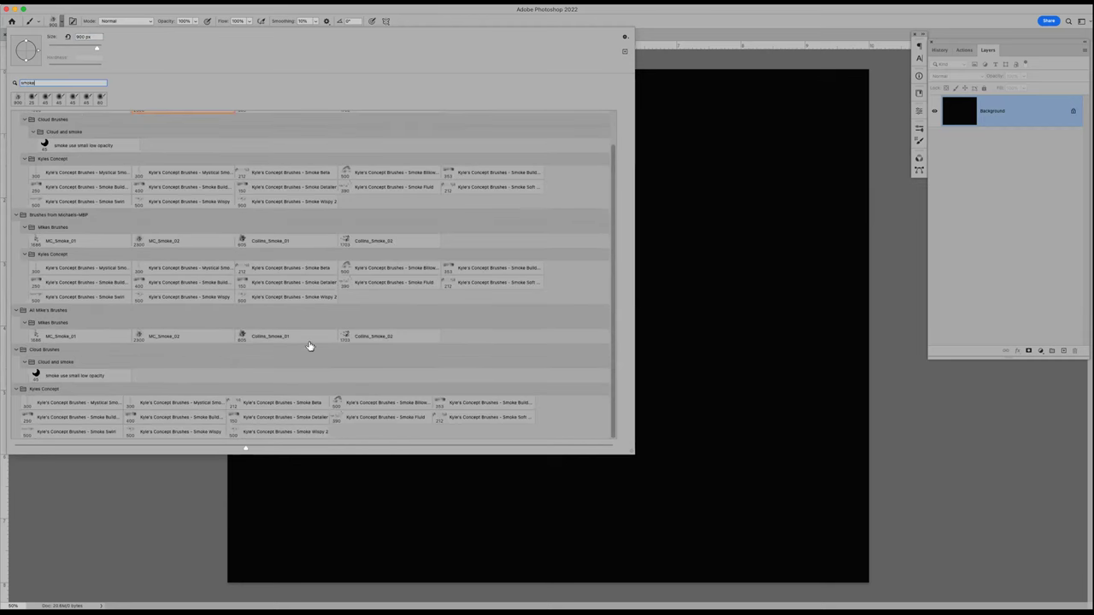
pyautogui.click(374, 336)
pyautogui.doubleClick(374, 336)
pyautogui.click(525, 280)
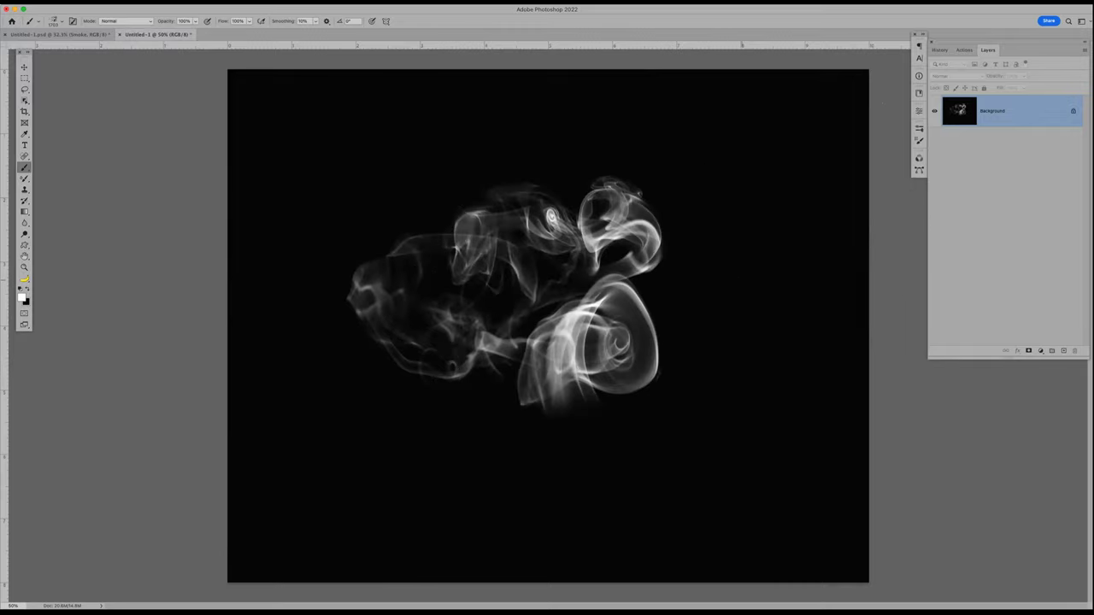
# Rotate the smoke brush tip to 90°, undo the previous stamp, and stamp the rotated smoke on the canvas
pyautogui.click(920, 142)
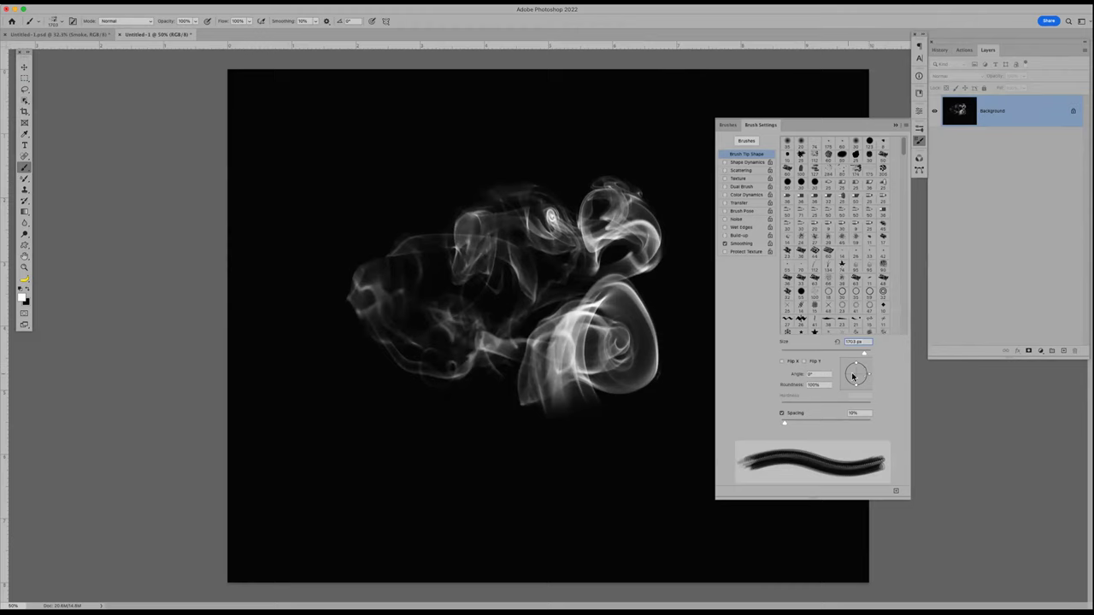
pyautogui.moveTo(869, 373); pyautogui.dragTo(856, 363)
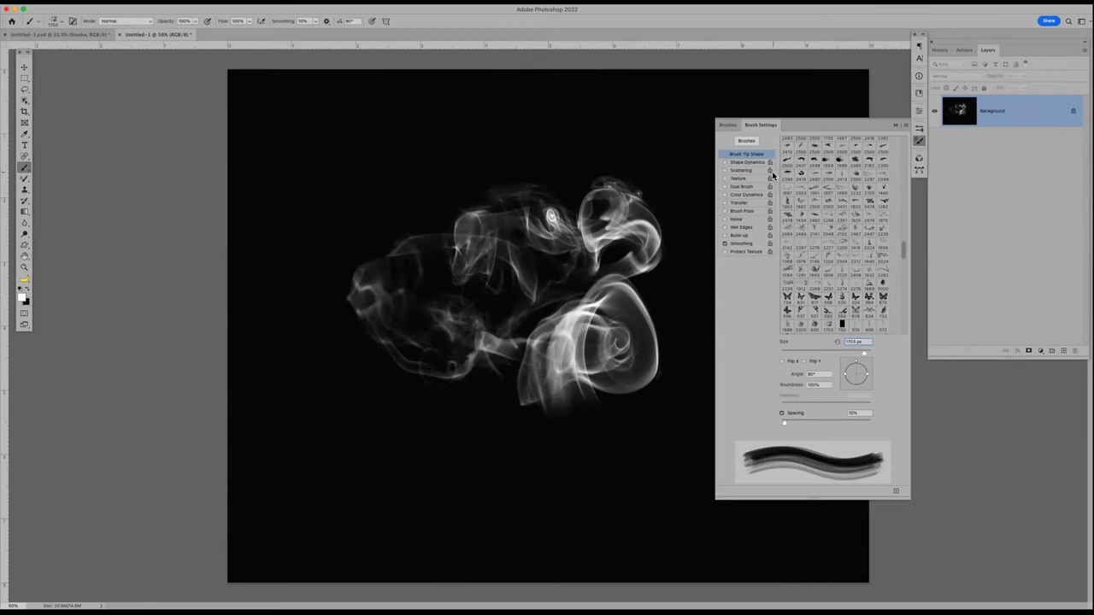
pyautogui.press('super+z')
pyautogui.click(519, 313)
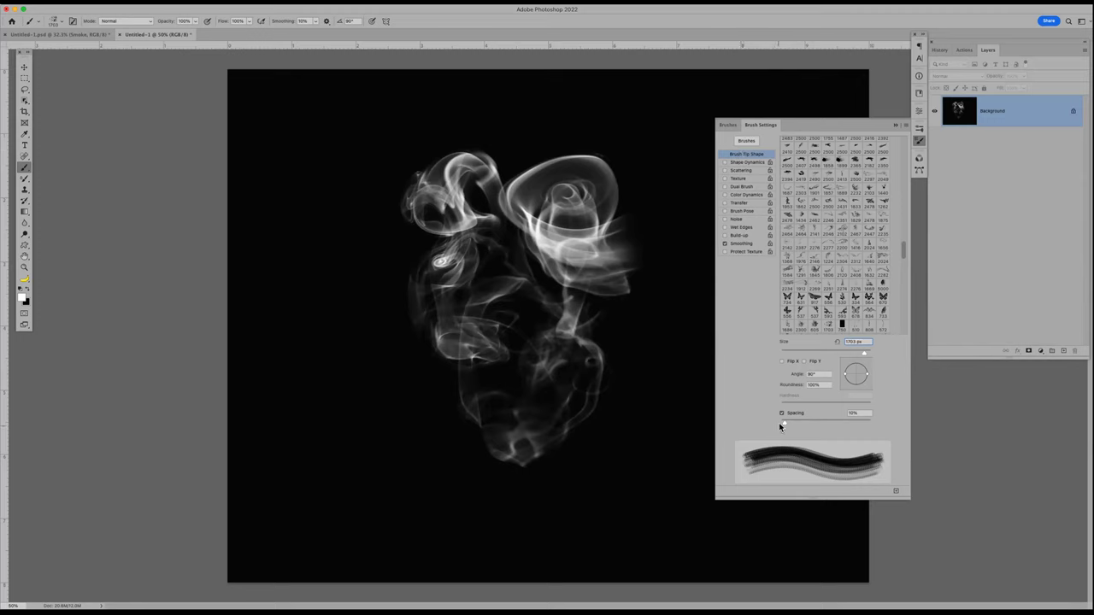
# Set the brush spacing to 1%, try a short smoke stroke, and undo both that stroke and the previous stamp
pyautogui.moveTo(785, 422); pyautogui.dragTo(770, 422)
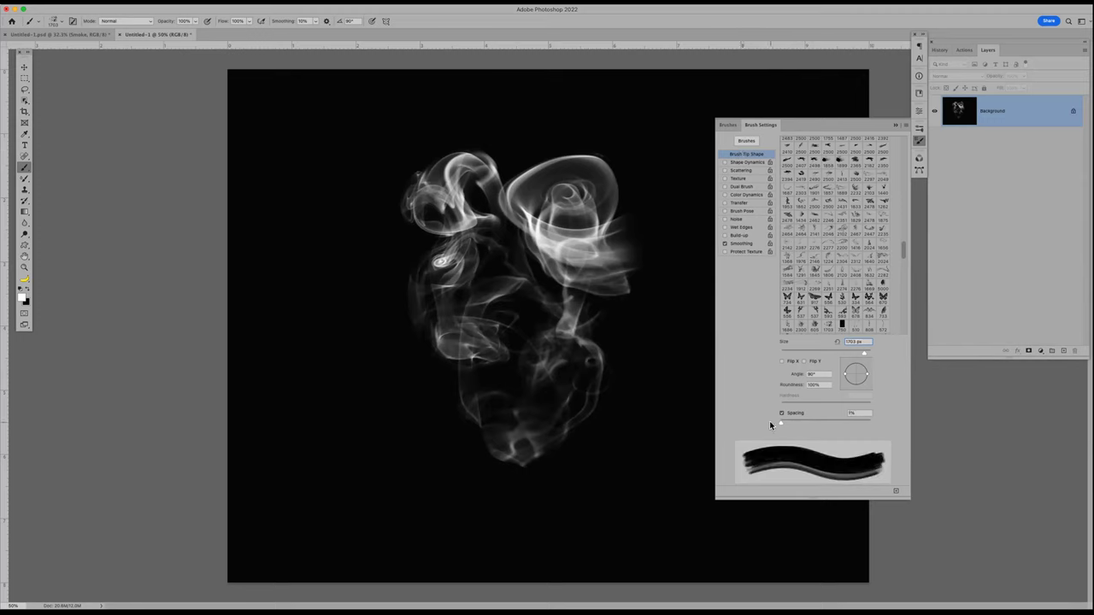
pyautogui.moveTo(602, 329)
pyautogui.mouseDown()
pyautogui.moveTo(377, 320)
pyautogui.moveTo(324, 308)
pyautogui.moveTo(641, 335)
pyautogui.mouseUp()
pyautogui.press('super+z')
pyautogui.press('super+z')
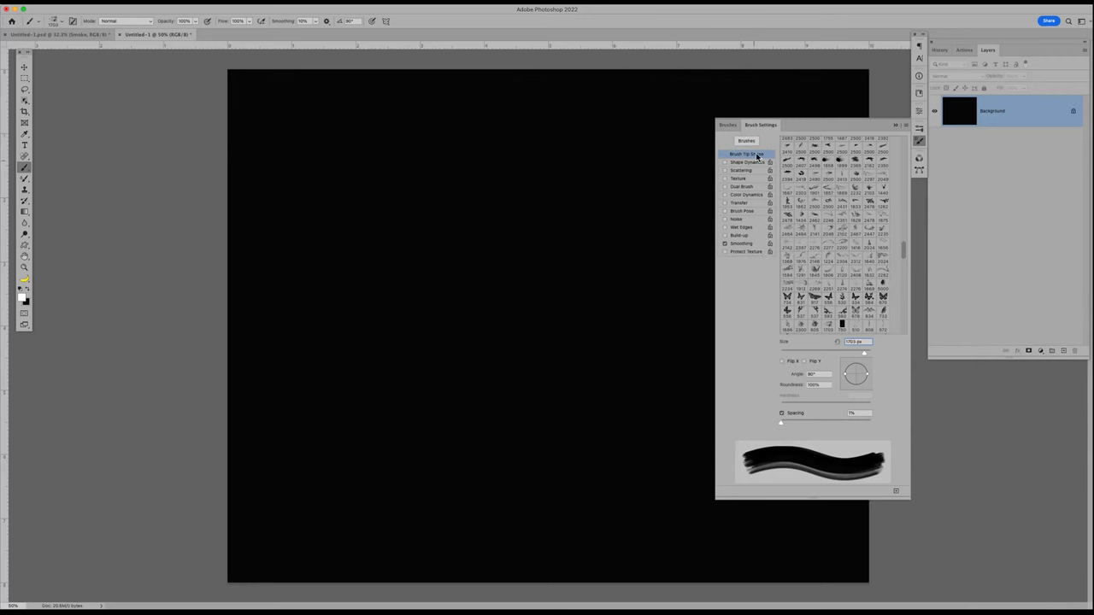
# Enable Shape Dynamics for the smoke brush with 50% Angle Jitter, and undo the test smoke stamps
pyautogui.click(747, 162)
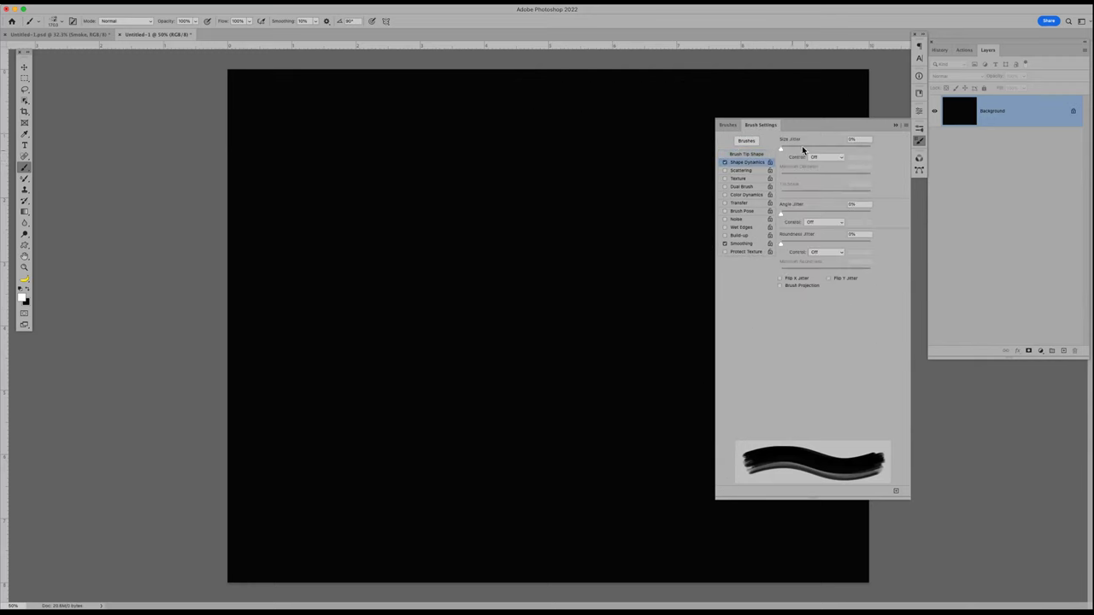
pyautogui.click(821, 212)
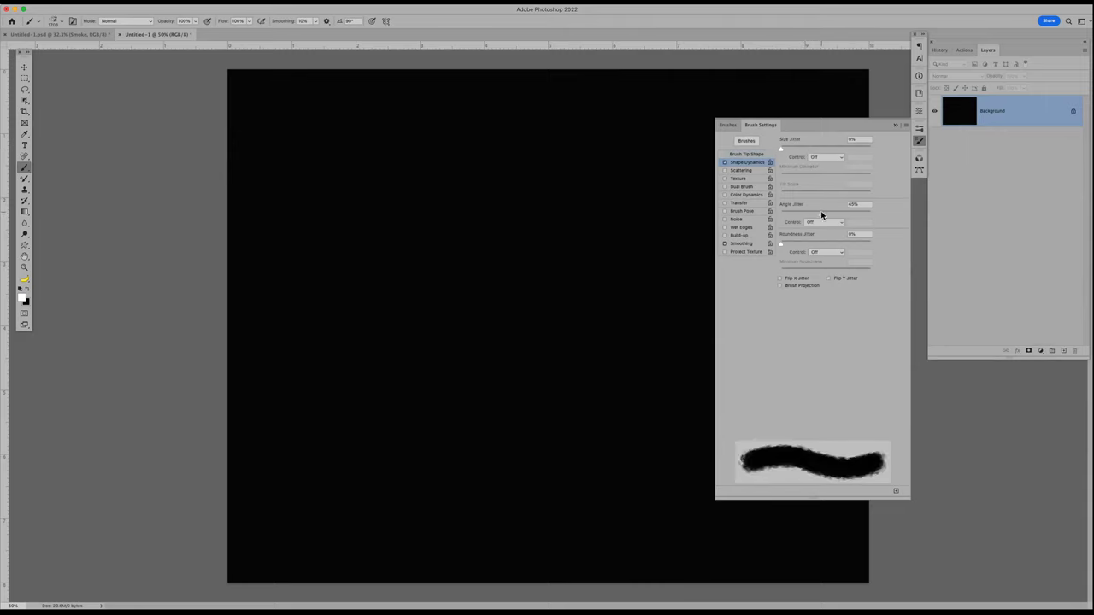
pyautogui.moveTo(822, 214); pyautogui.dragTo(825, 215)
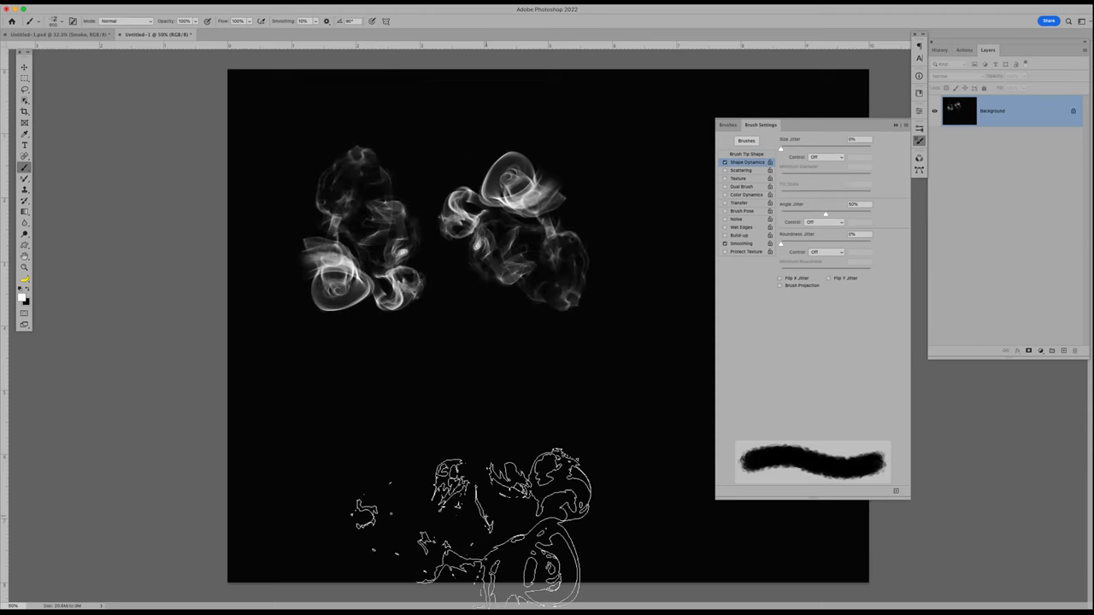
pyautogui.press('super+z')
pyautogui.press('super+z')
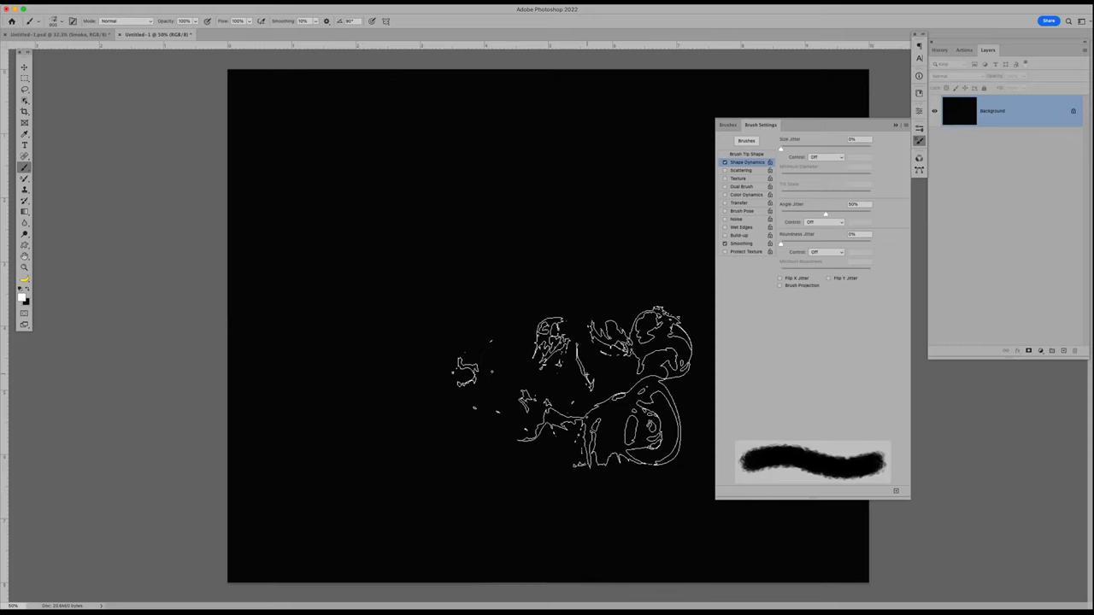
# Enable Transfer for the smoke brush and set its Opacity Jitter to 31%
pyautogui.click(753, 206)
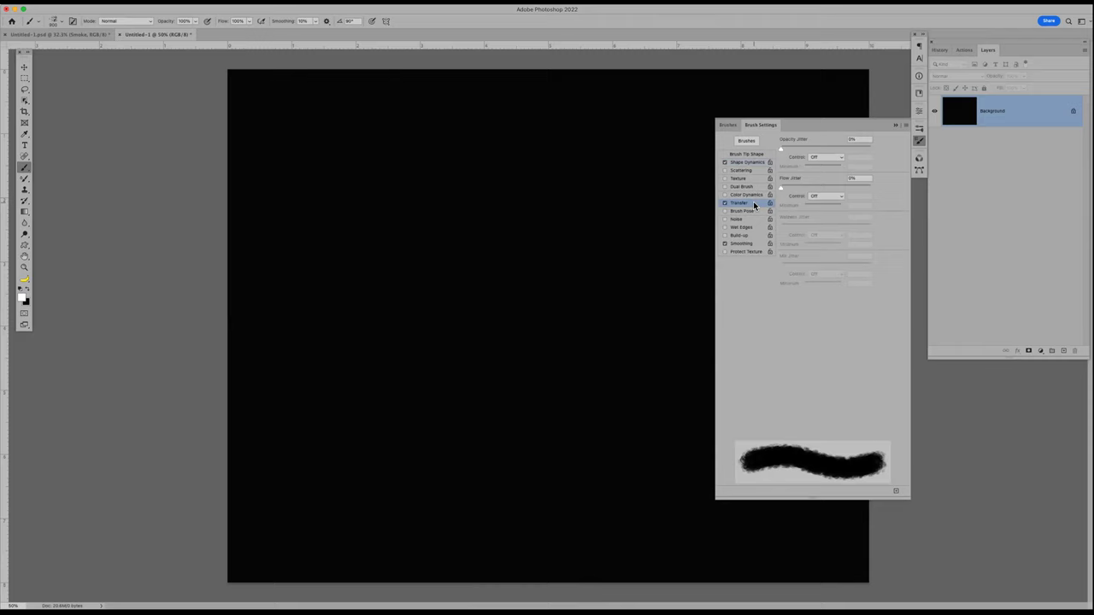
pyautogui.moveTo(795, 151); pyautogui.dragTo(809, 151)
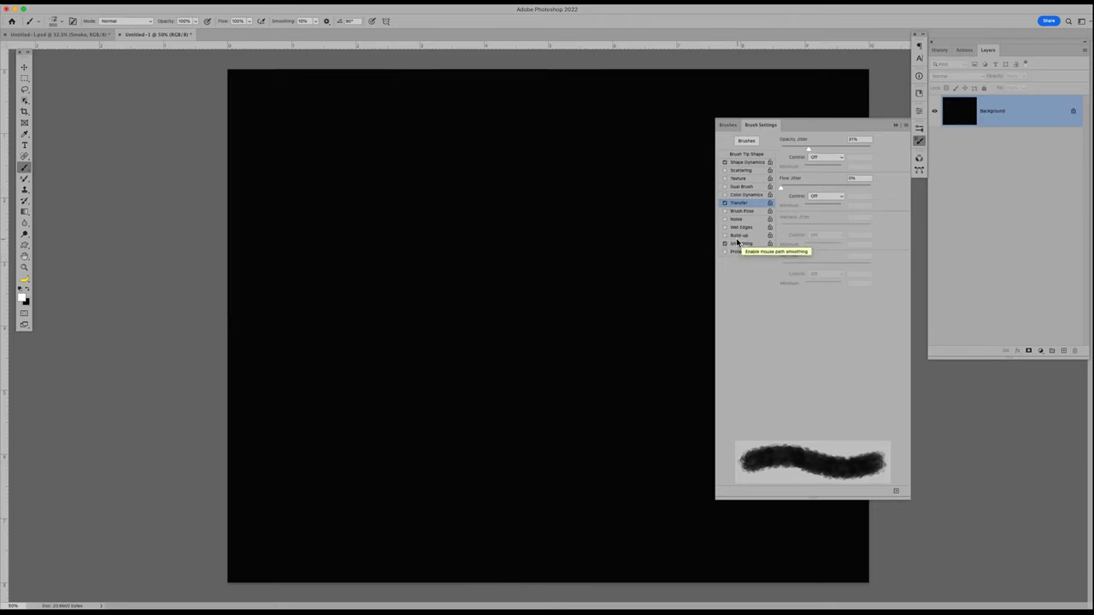
# Try the Scattering and Texture options on the smoke brush and switch both off again
pyautogui.click(747, 170)
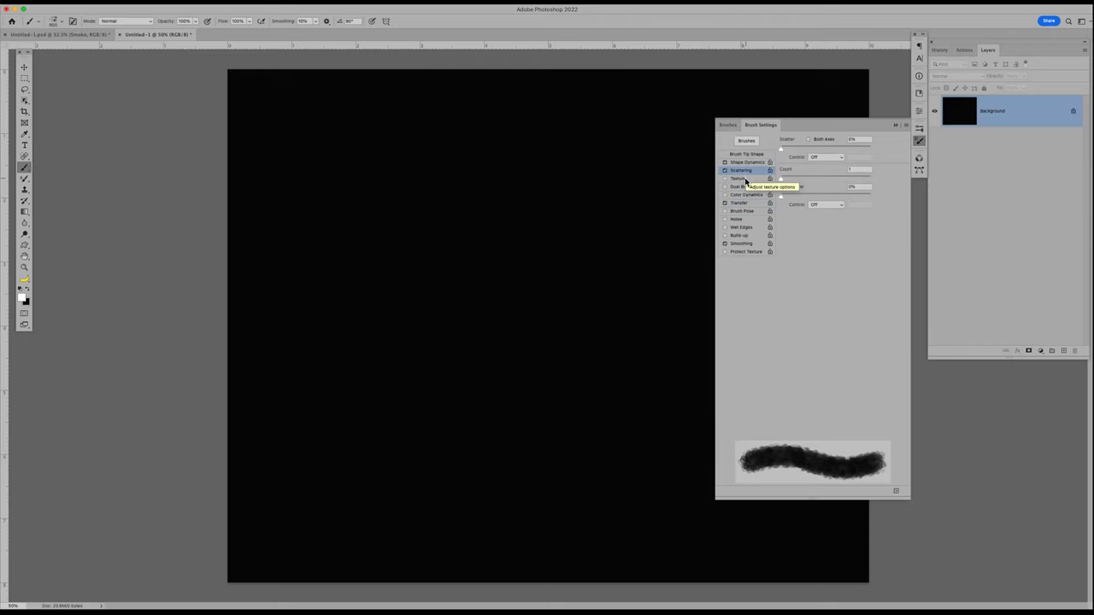
pyautogui.click(744, 178)
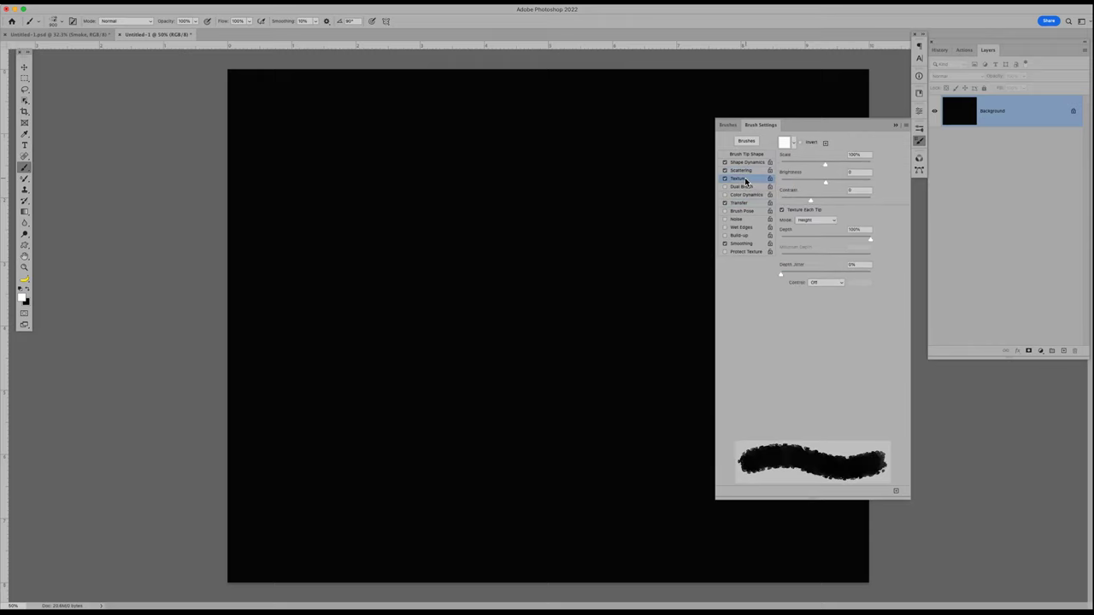
pyautogui.click(724, 178)
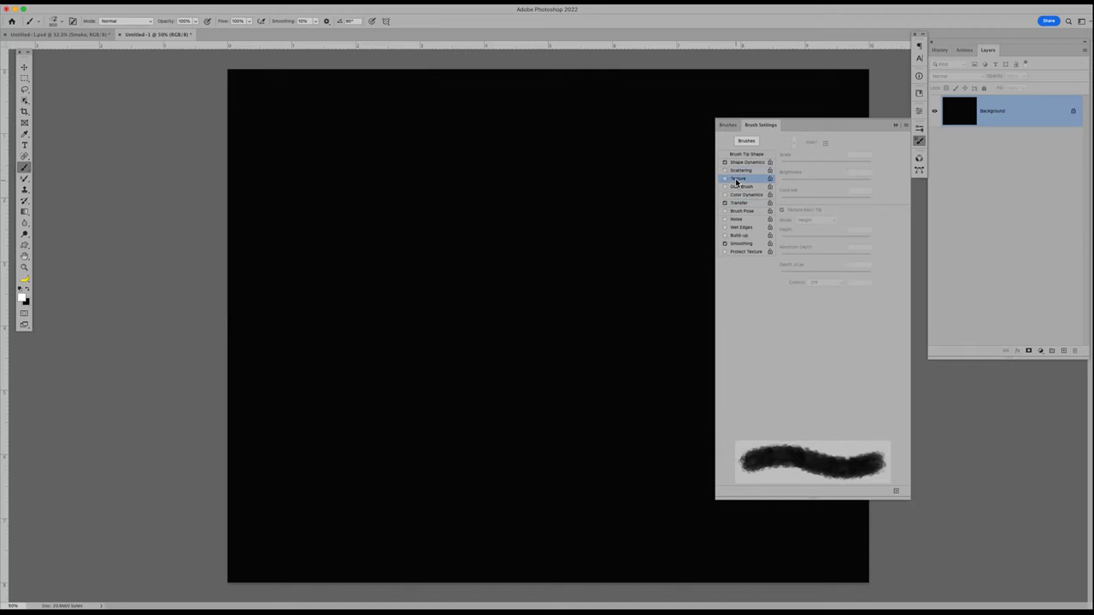
pyautogui.click(737, 180)
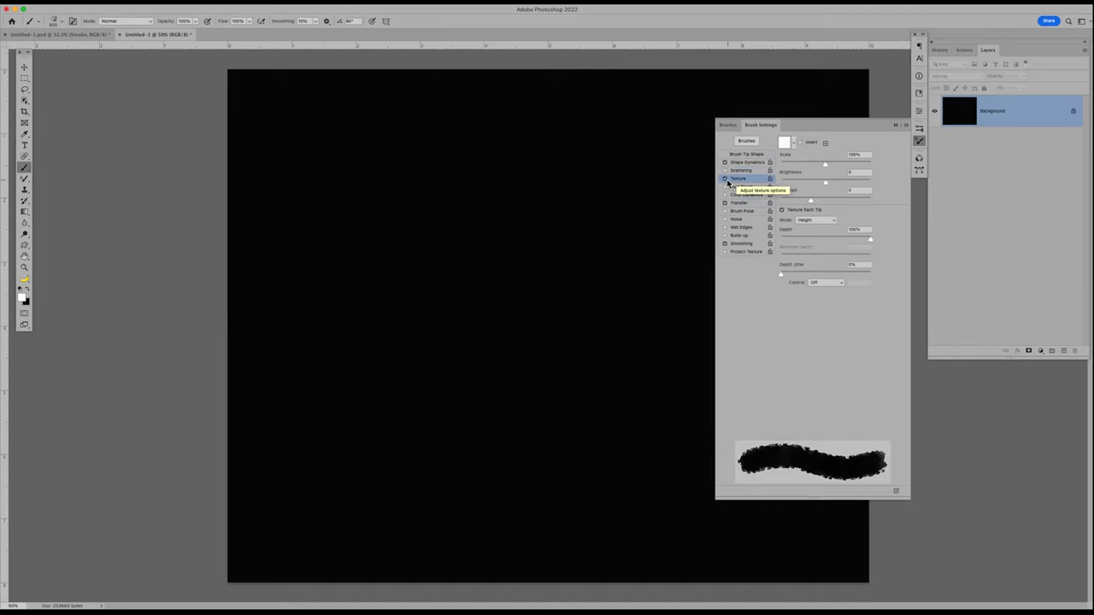
pyautogui.click(725, 179)
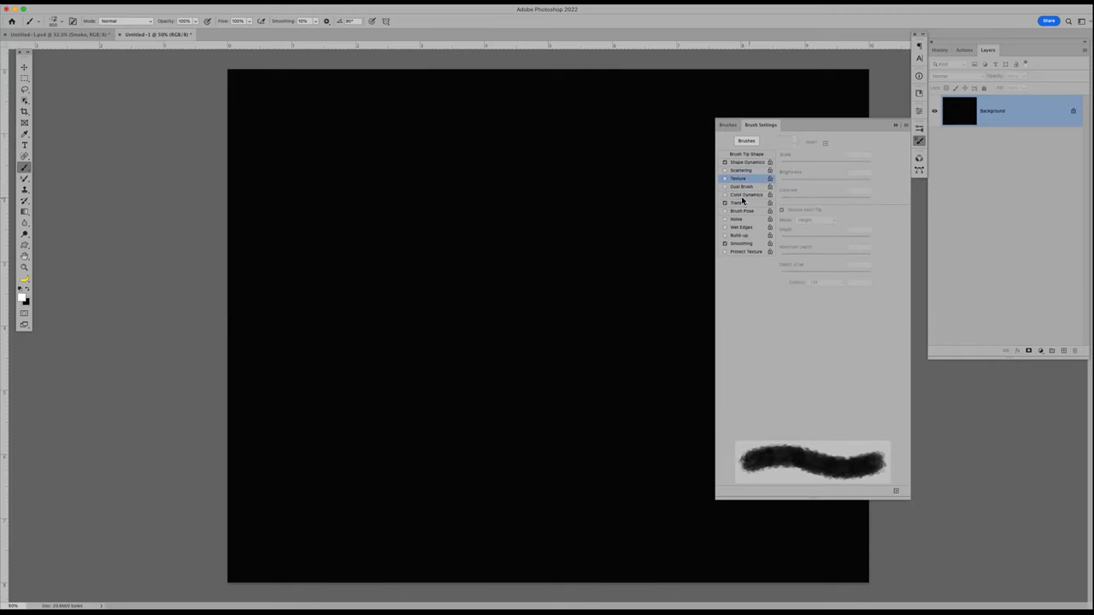
# Enable Color Dynamics with 44% Foreground/Background Jitter and paint a test column of smoke on the black canvas
pyautogui.click(746, 196)
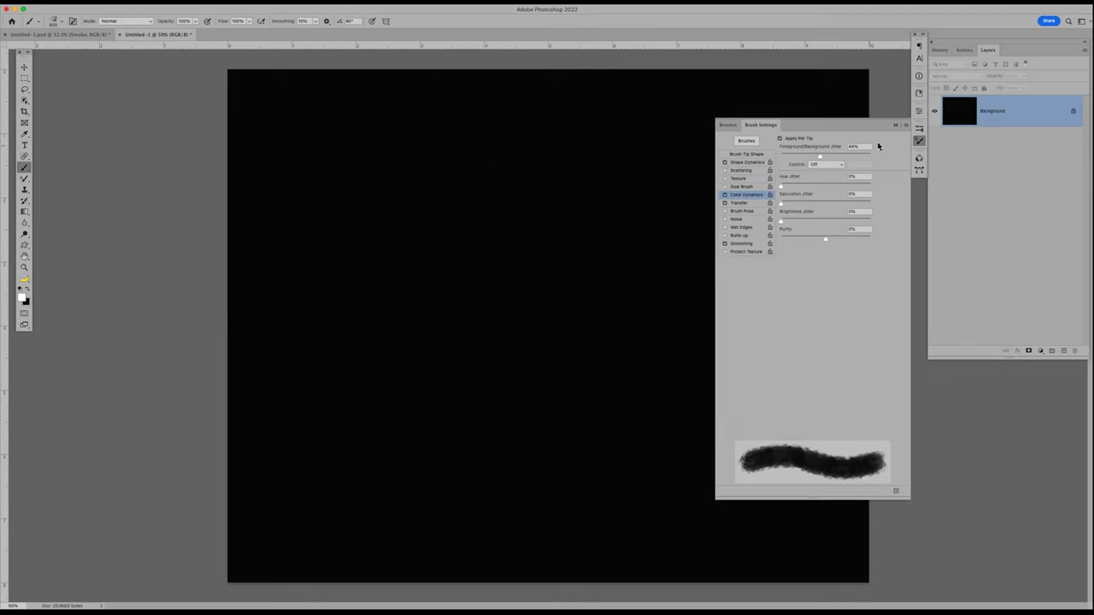
pyautogui.click(895, 125)
pyautogui.click(500, 209)
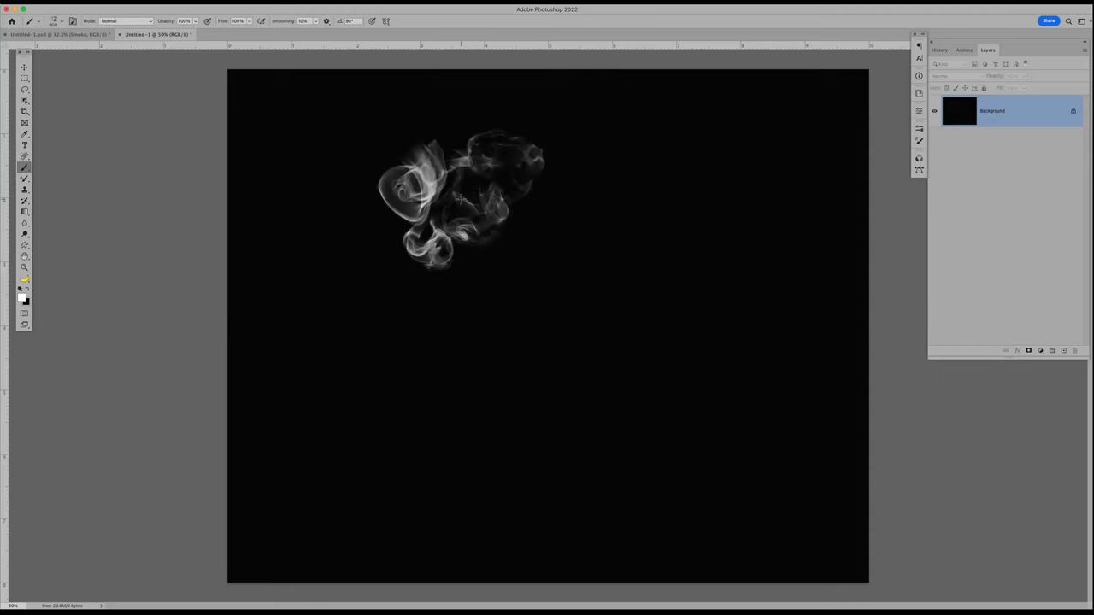
pyautogui.click(464, 260)
pyautogui.click(478, 382)
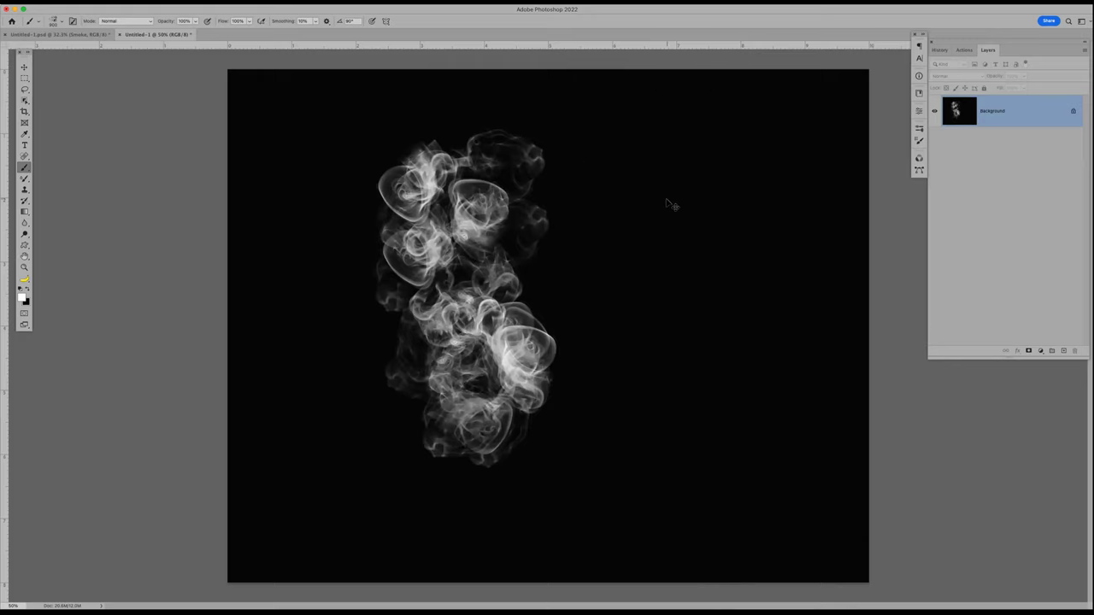
# Close the test canvas without saving it and reduce the smoke brush to 300 px for the portrait
pyautogui.press('super+w')
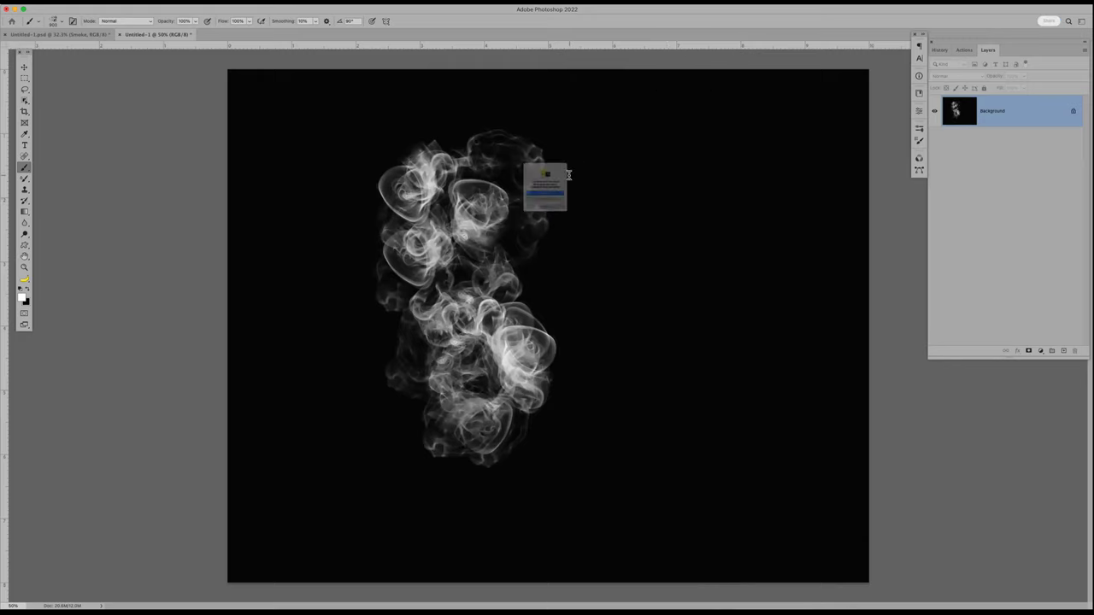
pyautogui.click(554, 216)
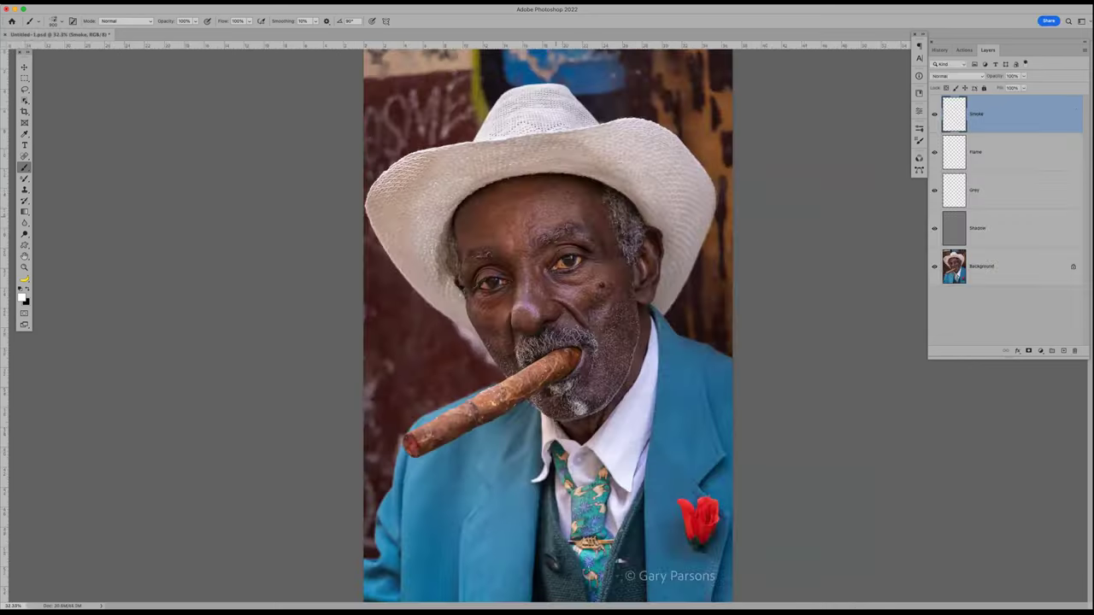
pyautogui.press('[')
pyautogui.press('[')
pyautogui.press('[')
pyautogui.press('[')
pyautogui.press('[')
pyautogui.press('[')
# Narrow the smoke brush tip by setting its roundness to 59%
pyautogui.click(918, 141)
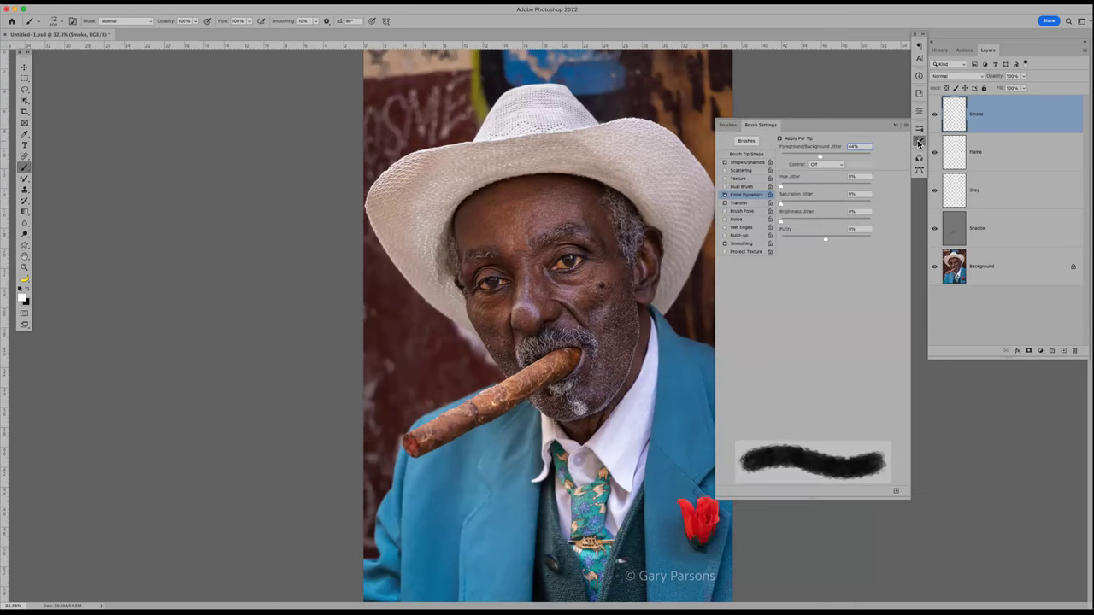
pyautogui.click(746, 155)
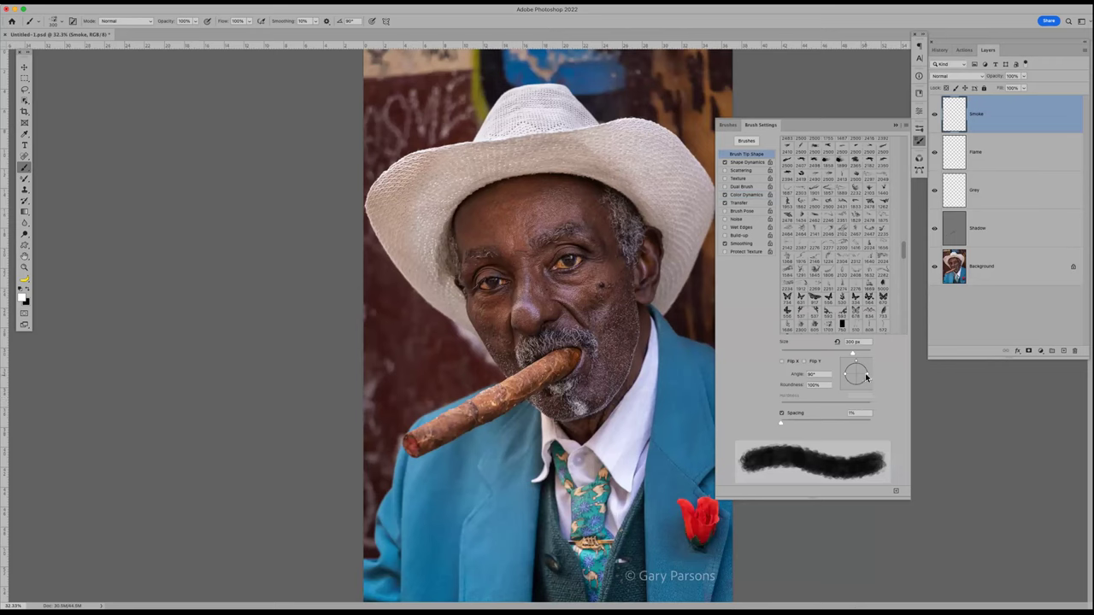
pyautogui.moveTo(865, 372); pyautogui.dragTo(861, 372)
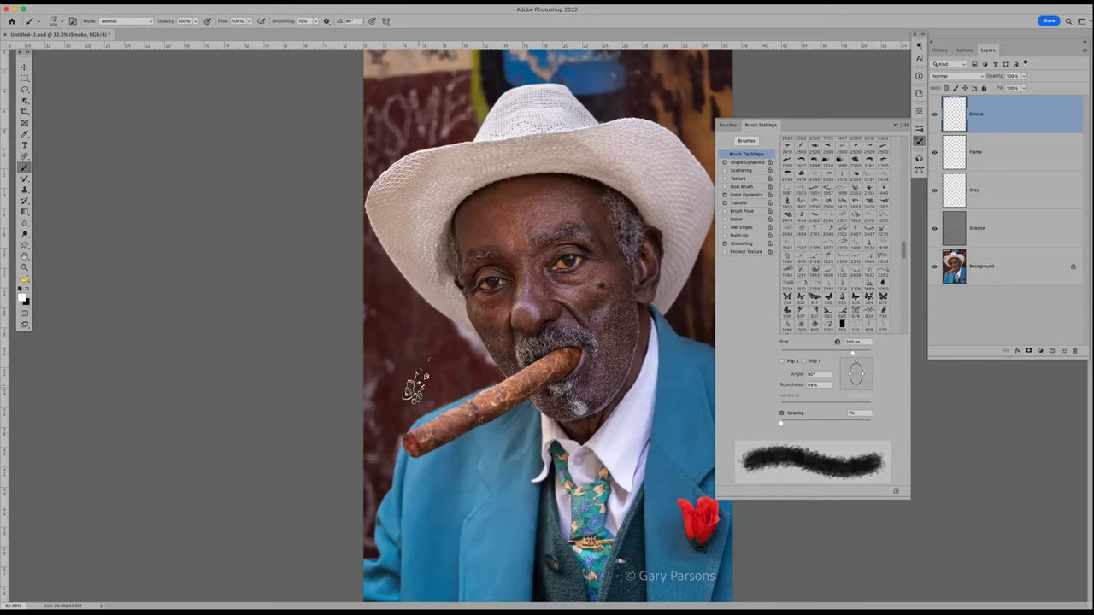
pyautogui.click(895, 124)
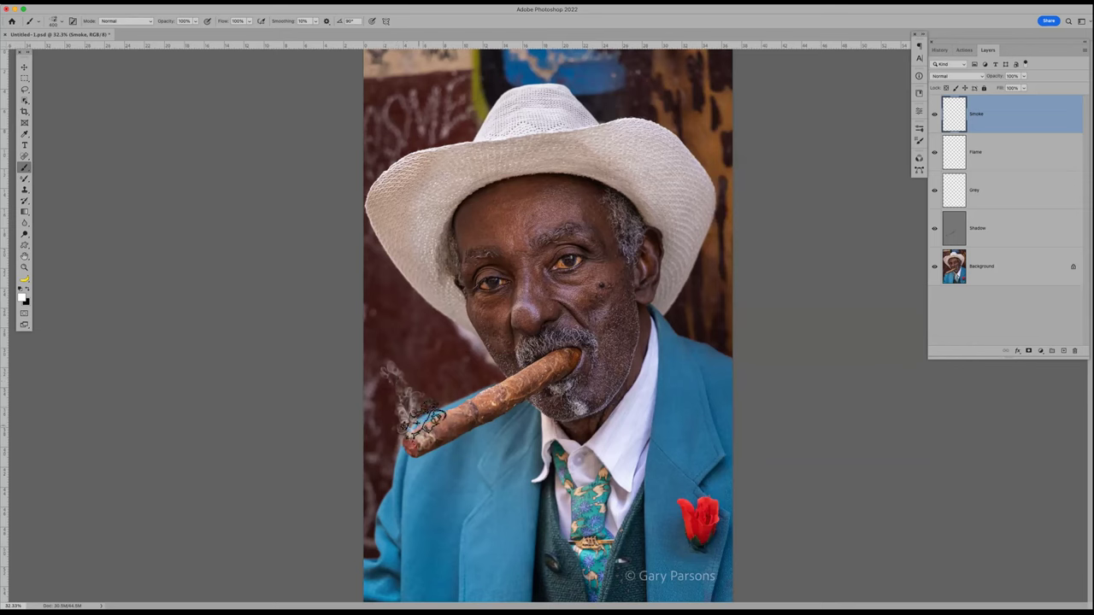
# Try painting smoke above the cigar's tip at 100% opacity and undo the strokes
pyautogui.click(398, 389)
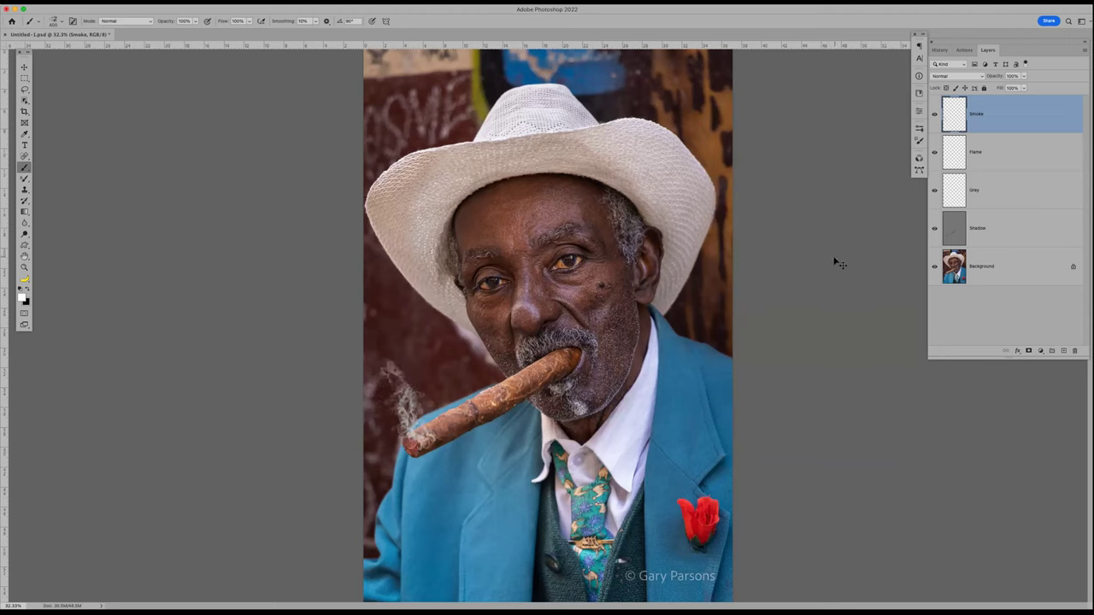
pyautogui.press('super+z')
pyautogui.press('super+z')
pyautogui.press('super+z')
pyautogui.press('super+z')
pyautogui.press('super+z')
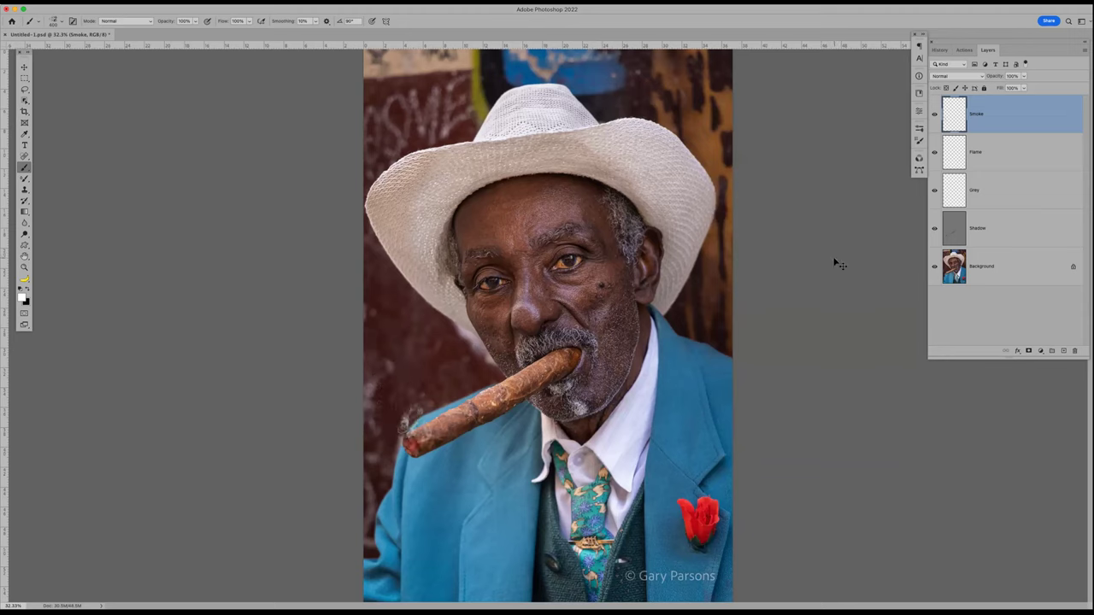
# Paint a soft column of smoke rising from the cigar's tip on the Smoke layer at 40% brush opacity
pyautogui.press('4')
pyautogui.click(414, 376)
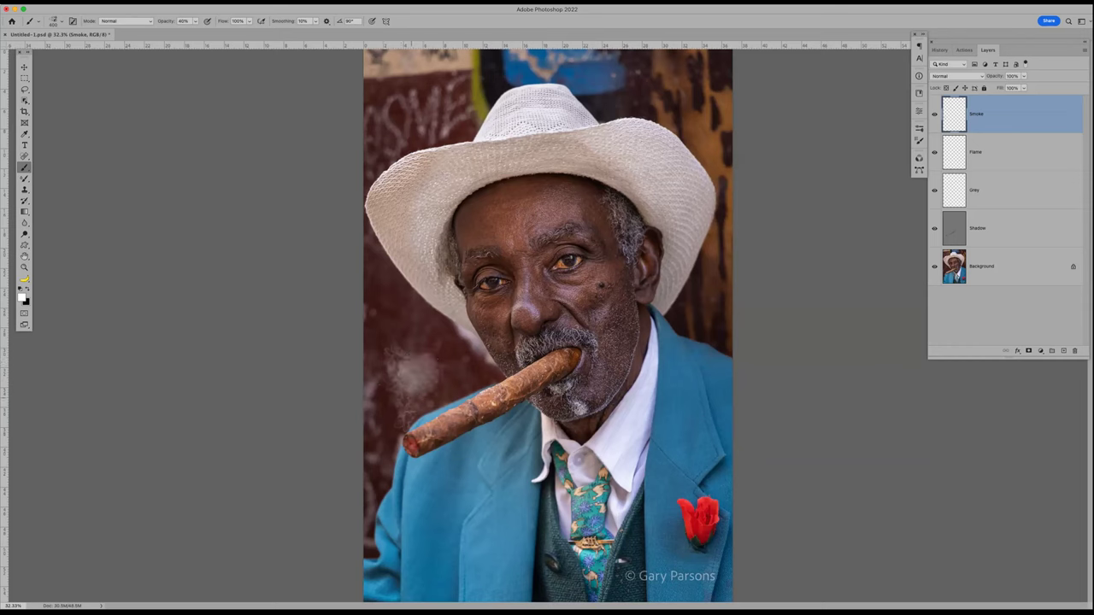
pyautogui.click(408, 431)
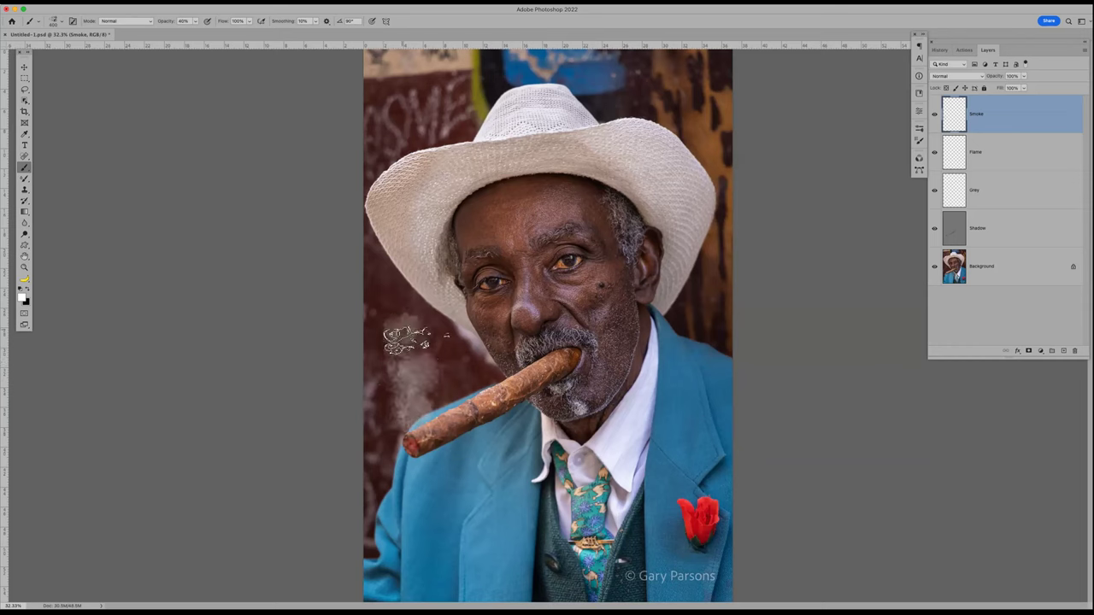
pyautogui.click(406, 341)
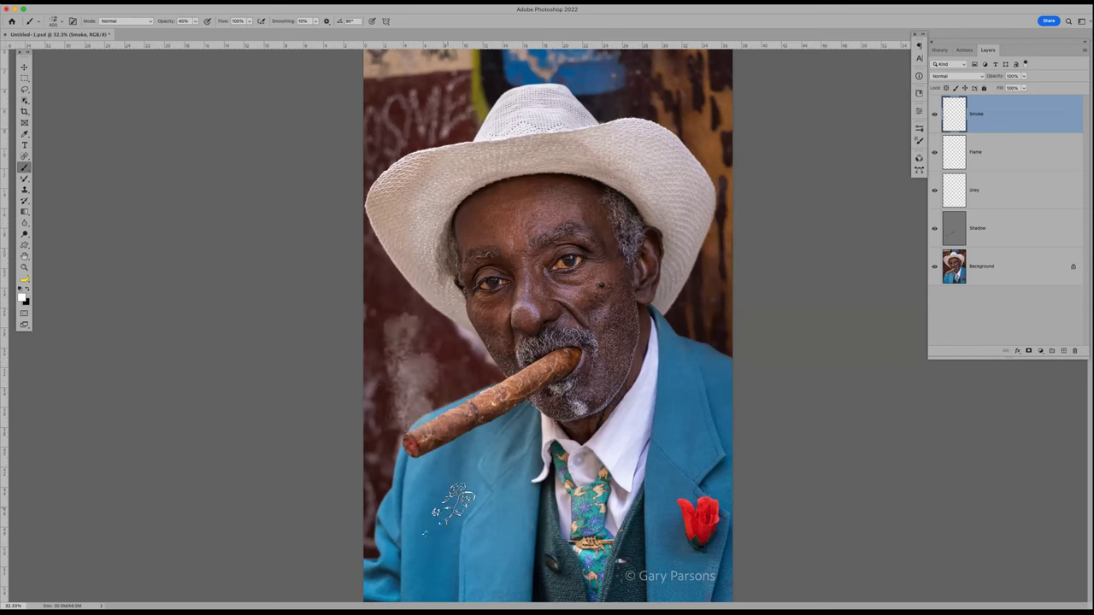
pyautogui.click(417, 382)
pyautogui.moveTo(417, 382); pyautogui.dragTo(414, 419)
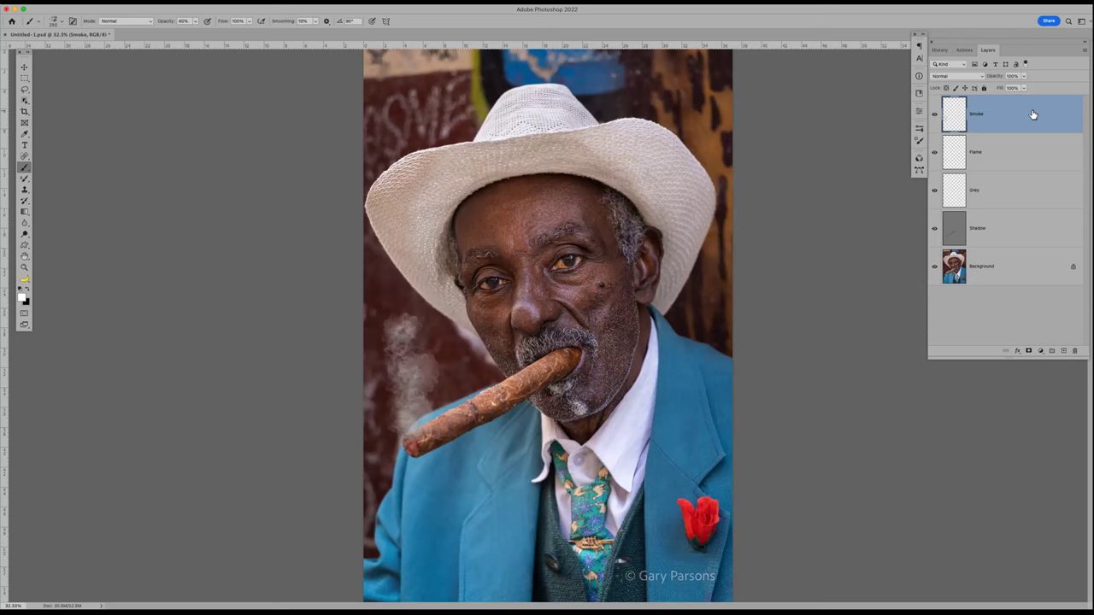
# Mask out parts of the painted smoke on the Smoke layer and apply the layer mask permanently
pyautogui.click(1028, 351)
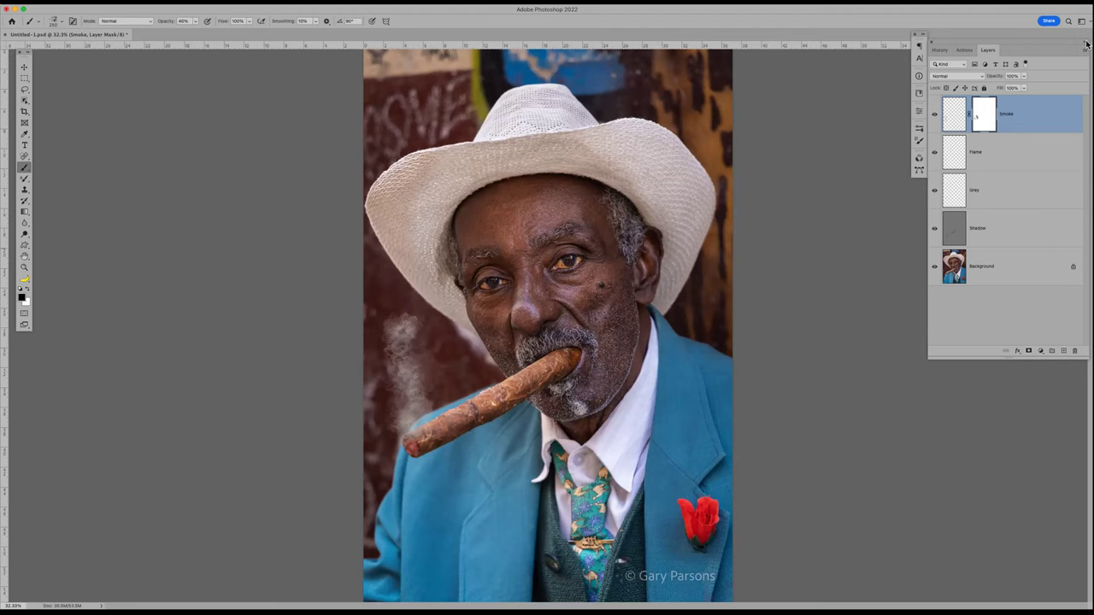
pyautogui.rightClick(986, 112)
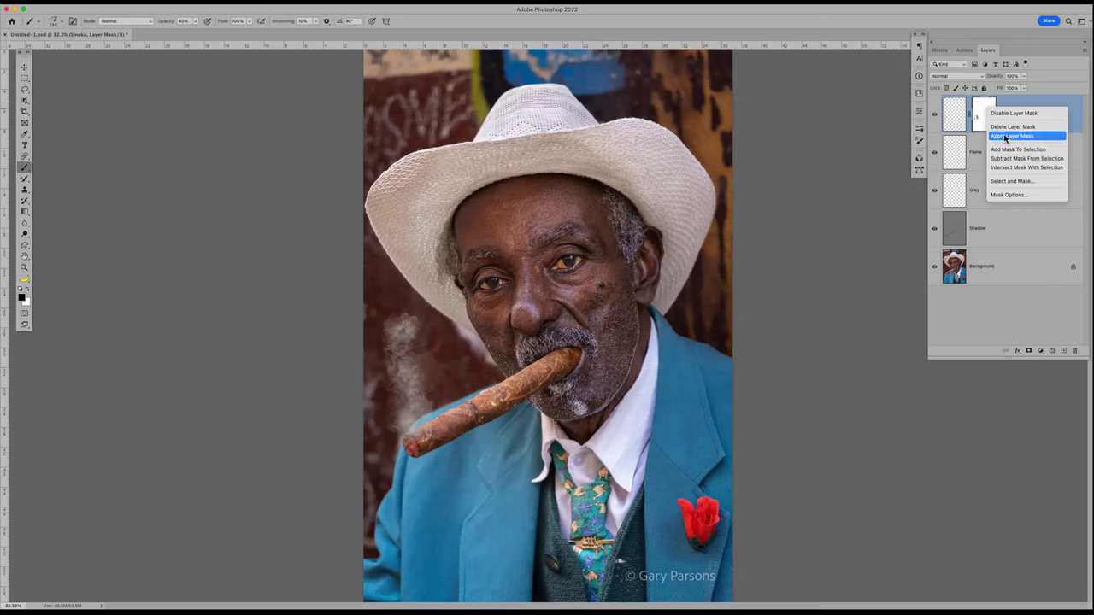
pyautogui.click(1005, 137)
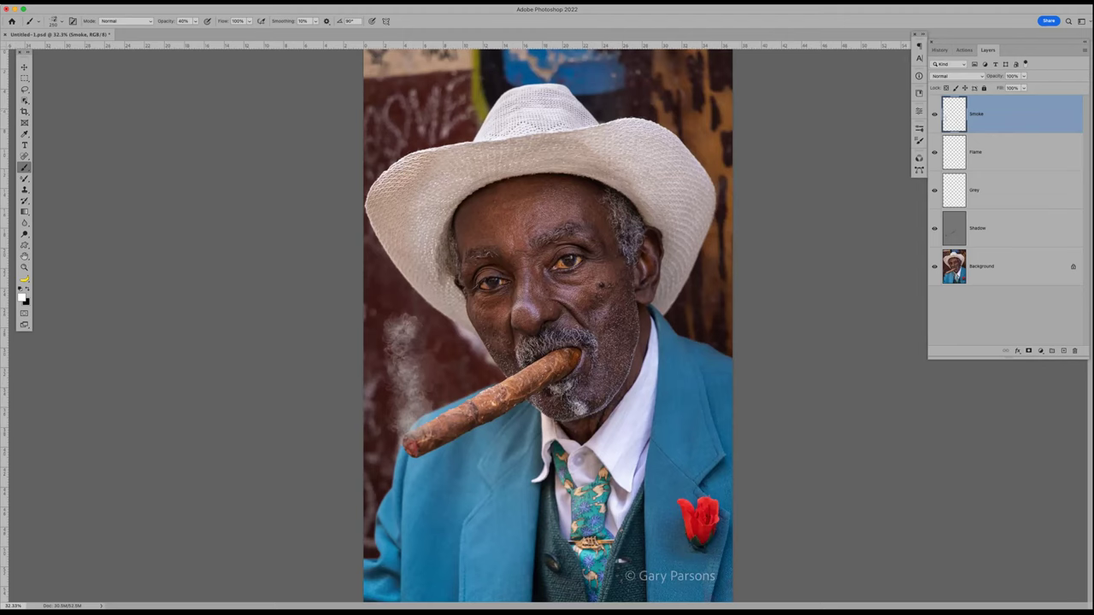
# Convert the Smoke layer for smart filters and soften the smoke with a slight Gaussian Blur
pyautogui.click(233, 23)
pyautogui.click(560, 209)
pyautogui.click(205, 2)
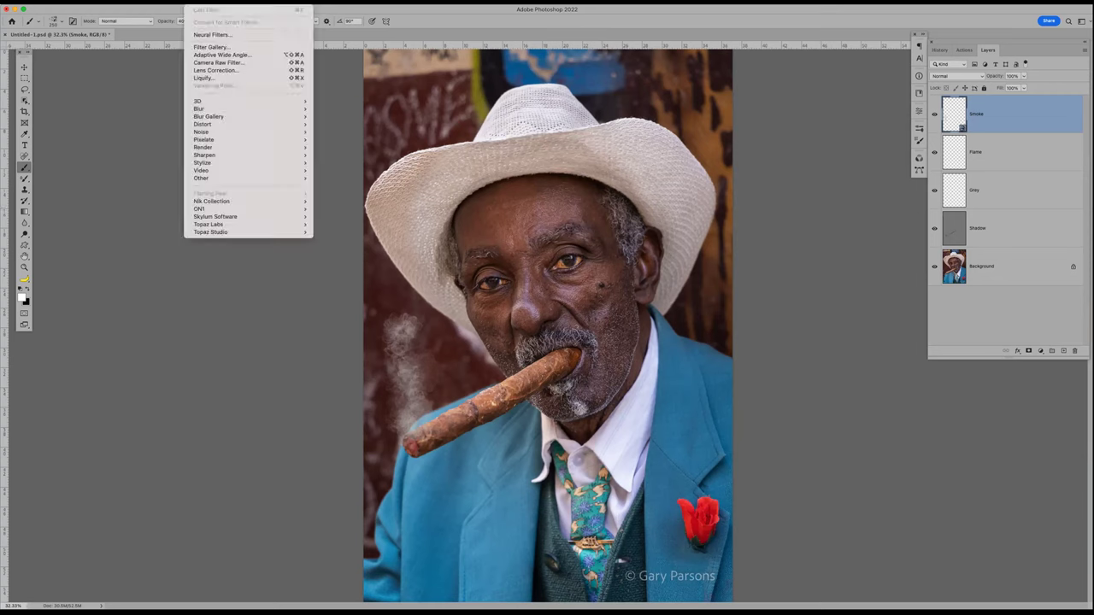
pyautogui.moveTo(239, 108)
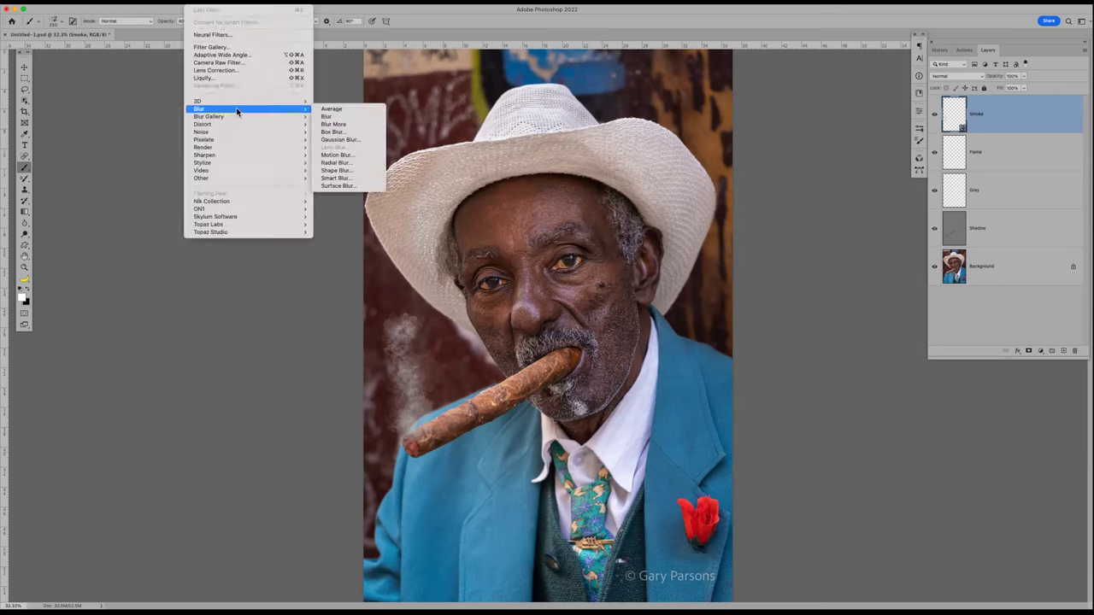
pyautogui.click(360, 142)
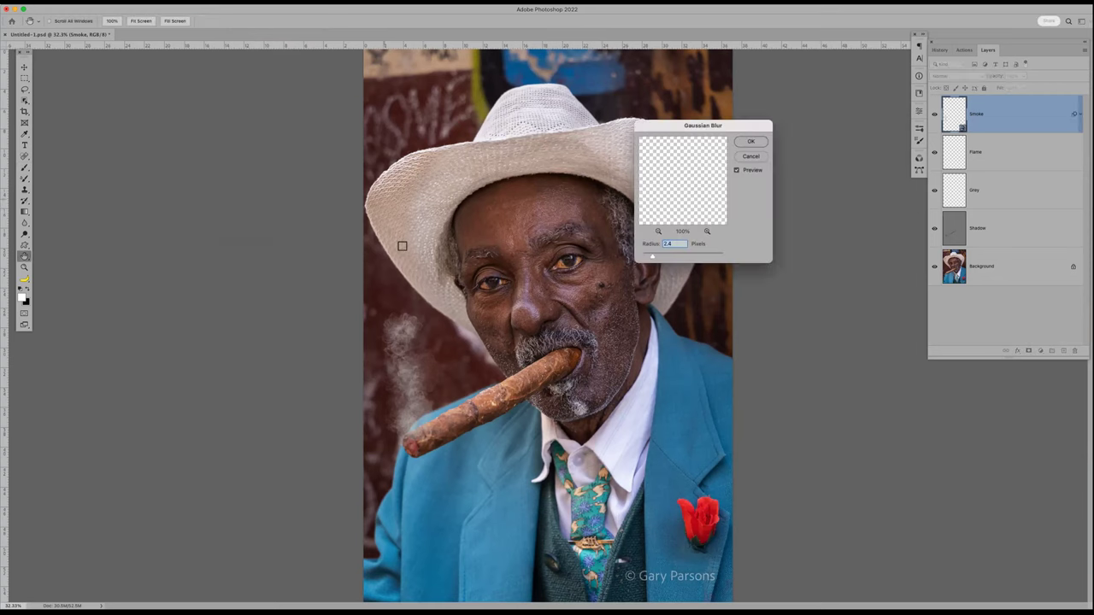
pyautogui.moveTo(655, 254)
pyautogui.mouseDown()
pyautogui.moveTo(671, 256)
pyautogui.moveTo(652, 258)
pyautogui.mouseUp()
pyautogui.click(749, 142)
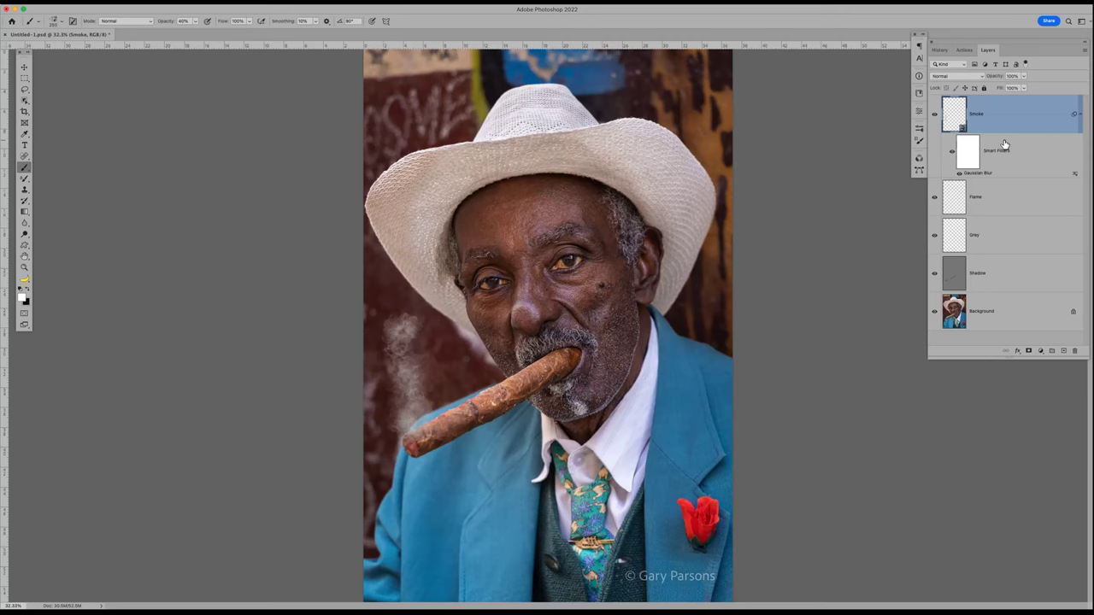
# Stamp all visible layers into a new top layer and add a Hue/Saturation adjustment layer above it
pyautogui.press('alt+shift+super+e')
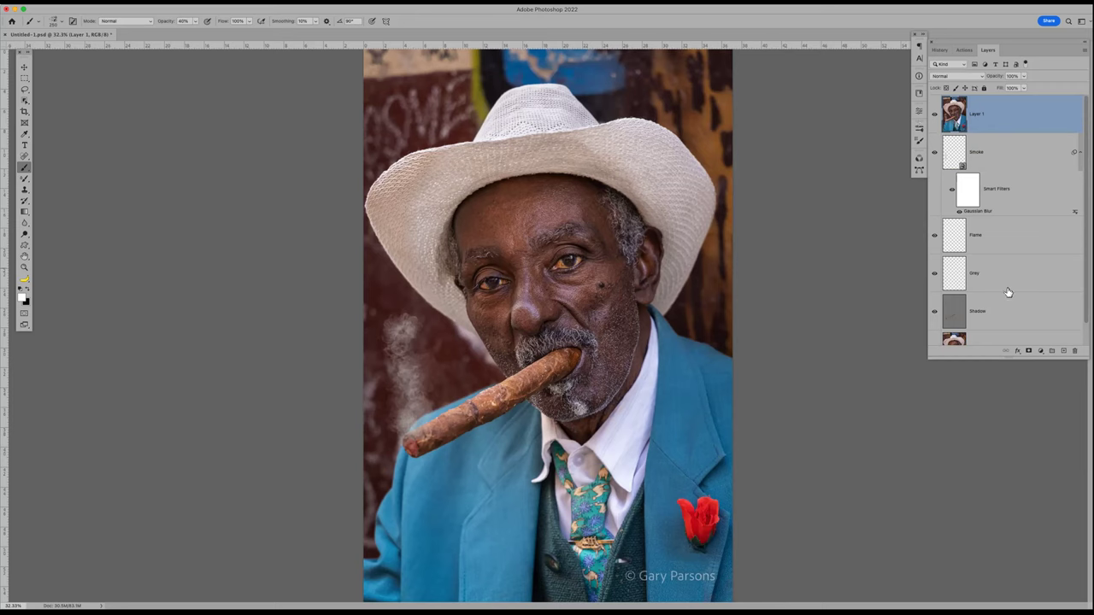
pyautogui.click(1040, 352)
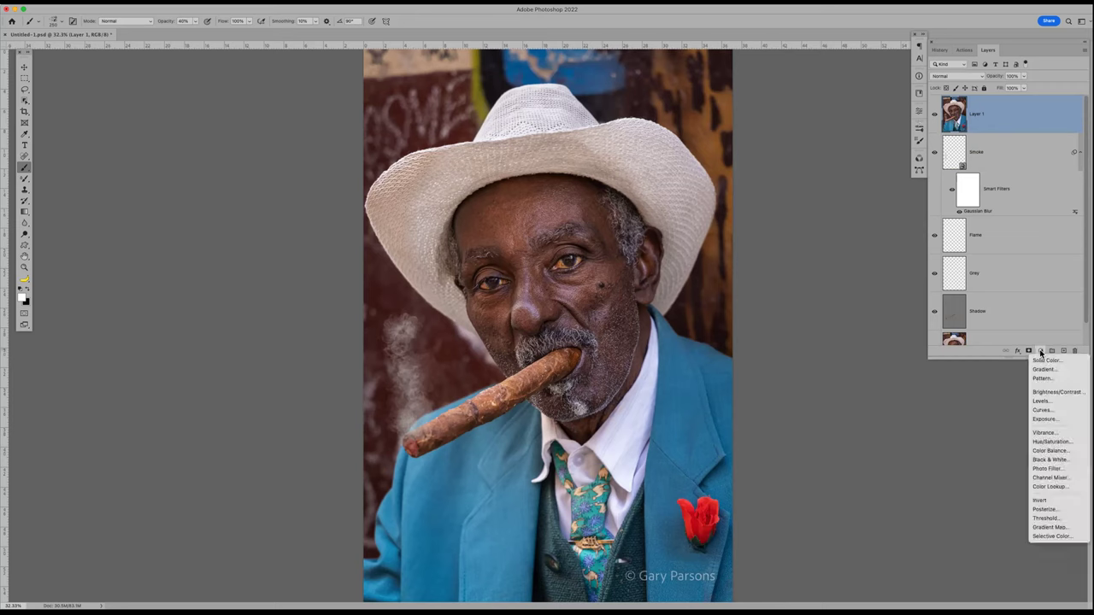
pyautogui.click(1041, 352)
pyautogui.click(1040, 352)
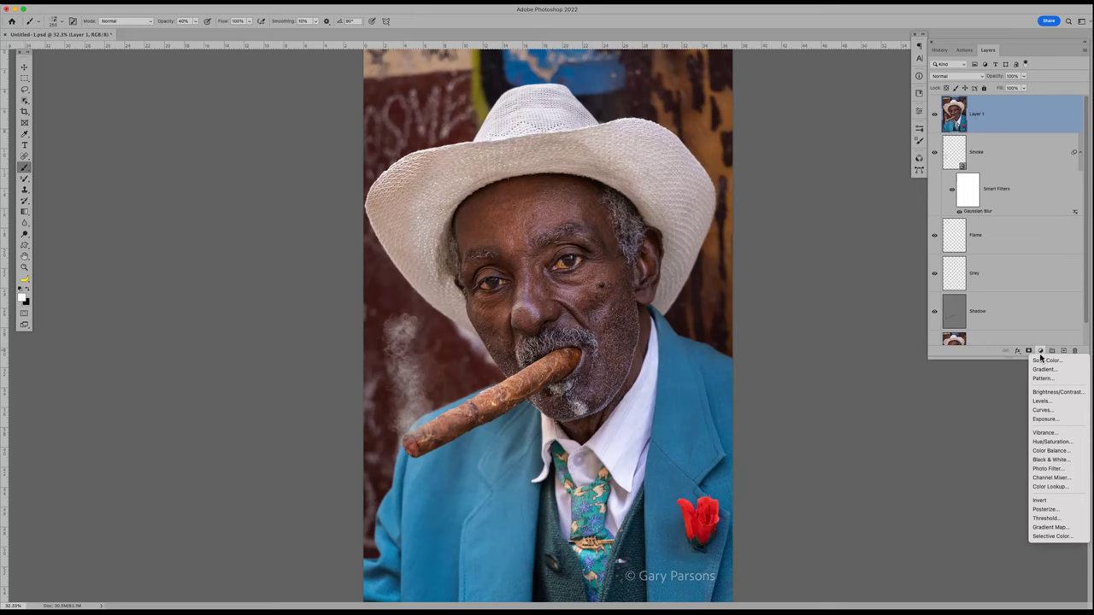
pyautogui.click(1052, 441)
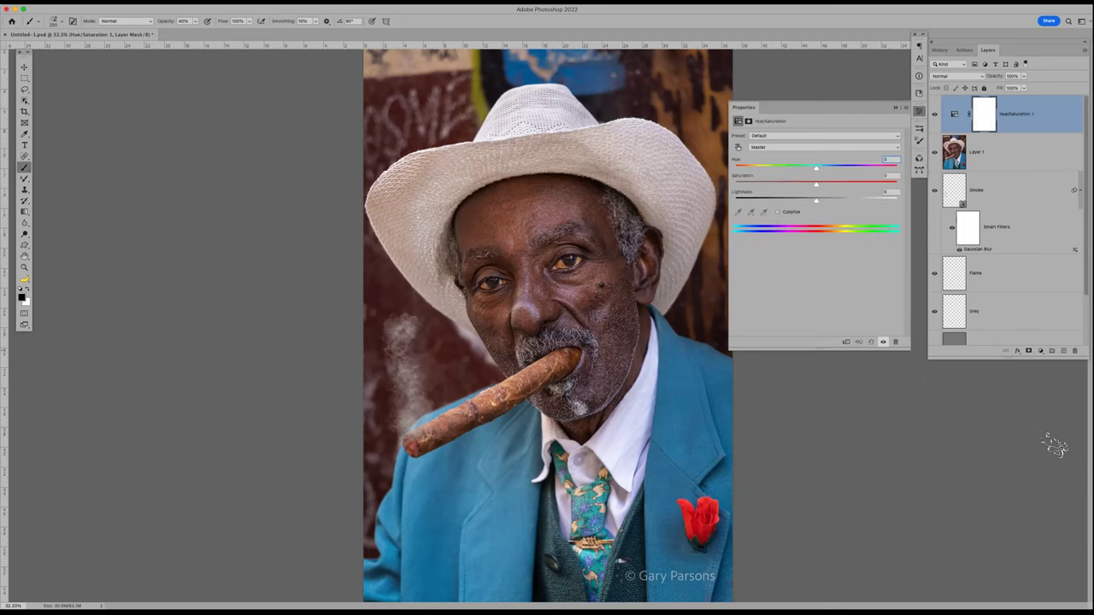
# Target the jacket's cyan tones, shift their hue to purple, and lower their saturation to -22
pyautogui.click(737, 148)
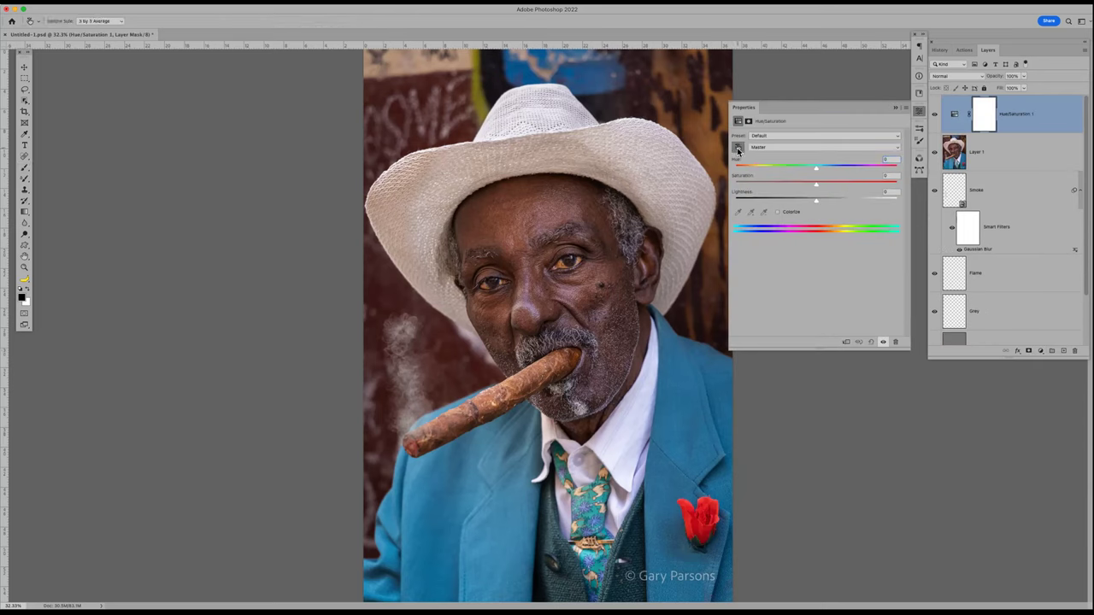
pyautogui.click(693, 424)
pyautogui.moveTo(816, 171); pyautogui.dragTo(870, 172)
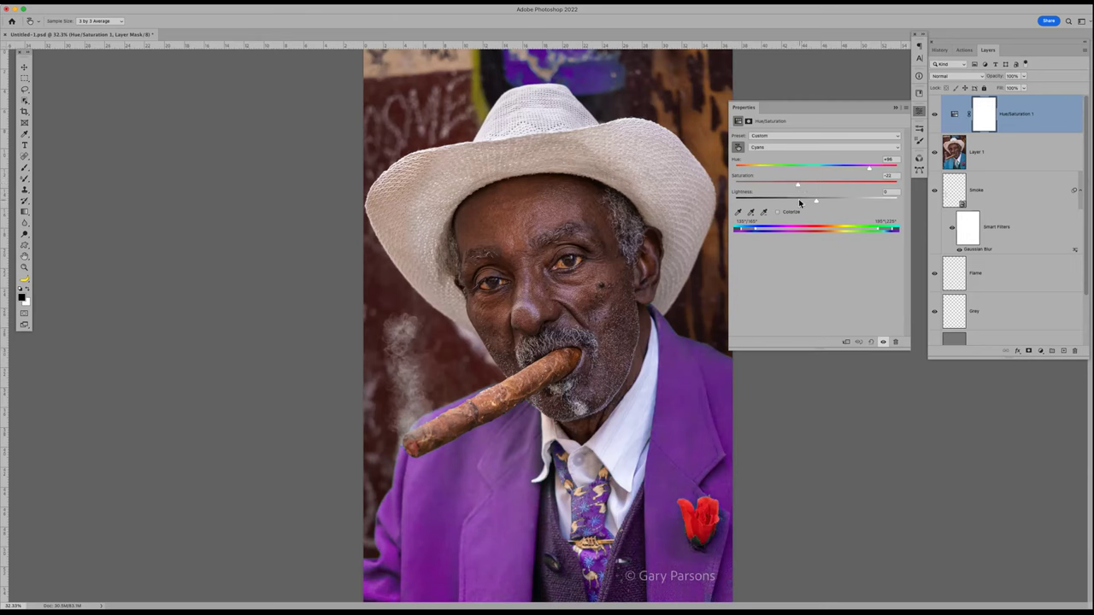
# Raise the lightness of the jacket's cyan tones to +11 and put the adjustment settings away
pyautogui.moveTo(814, 199); pyautogui.dragTo(828, 199)
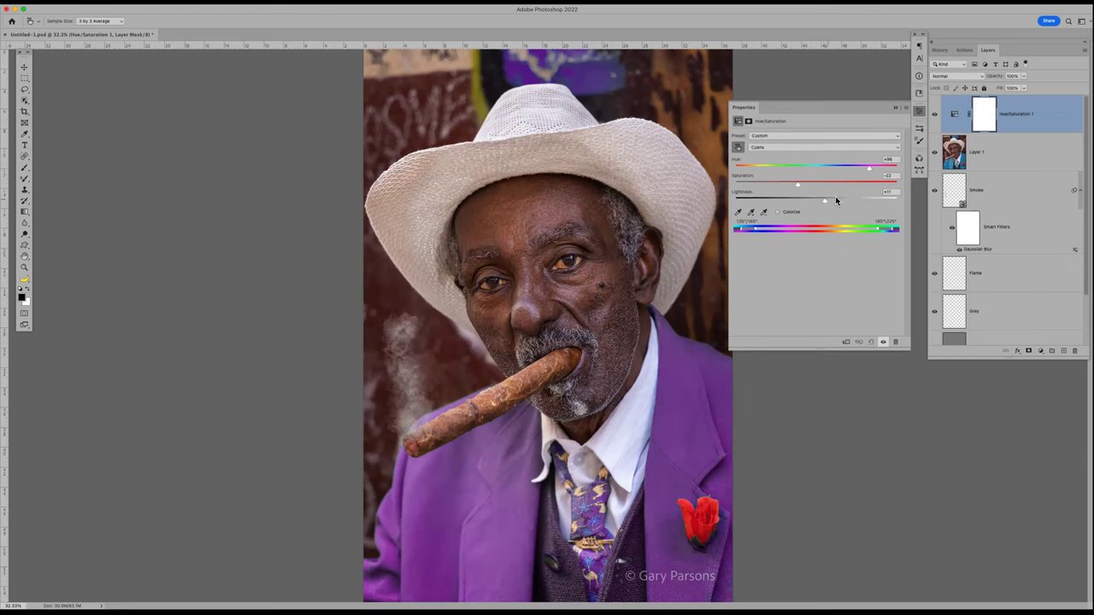
pyautogui.click(894, 107)
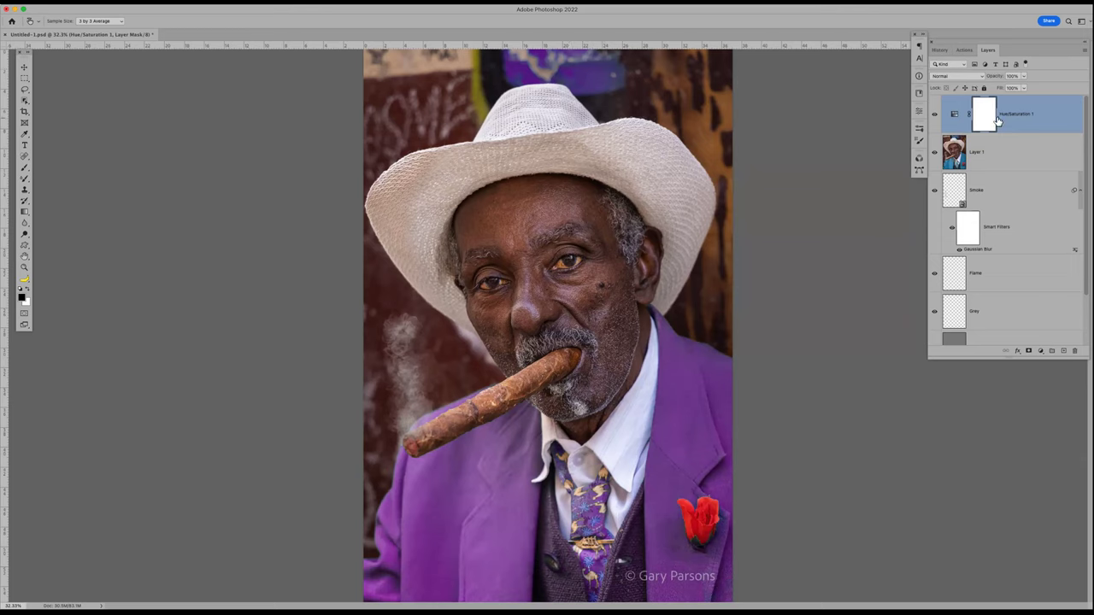
# Mask the purple shift off the painted wall above the hat using a soft round brush in black at 100% opacity
pyautogui.press('b')
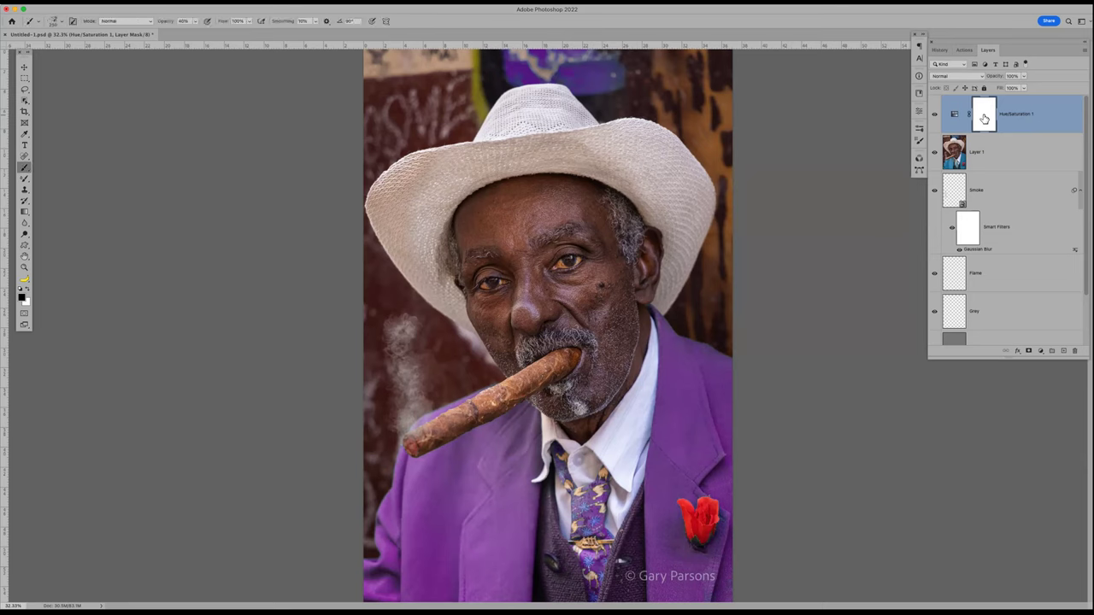
pyautogui.click(32, 22)
pyautogui.click(62, 39)
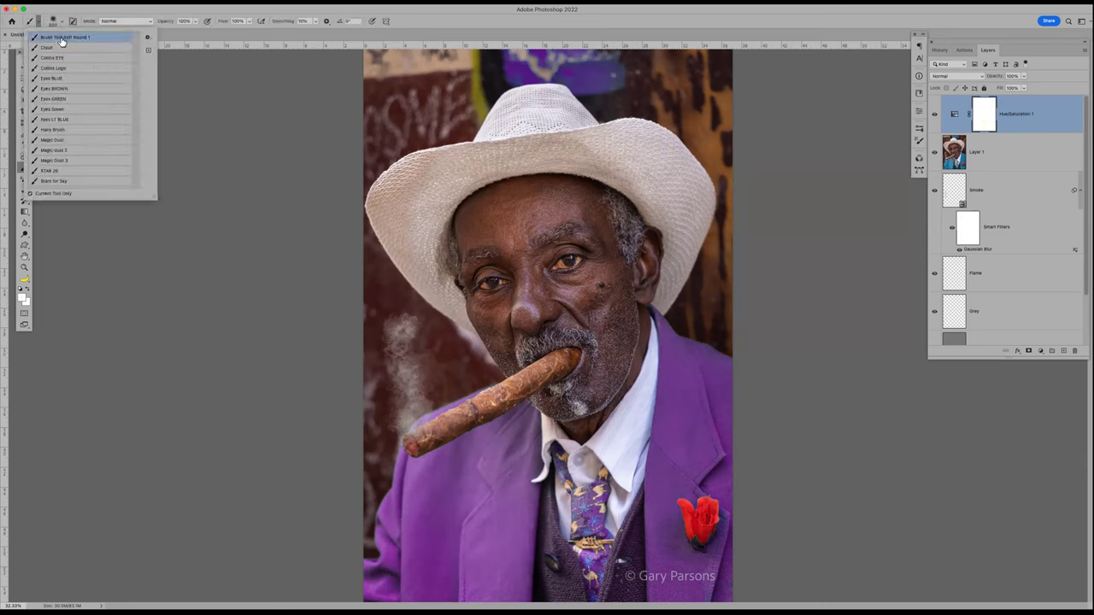
pyautogui.doubleClick(60, 39)
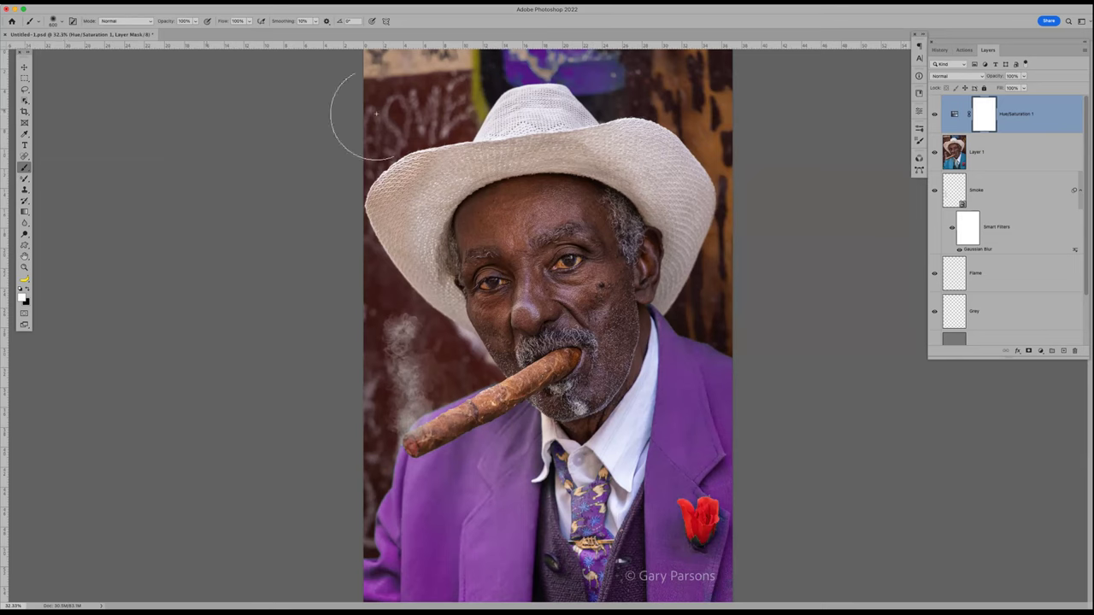
pyautogui.press('x')
pyautogui.click(547, 67)
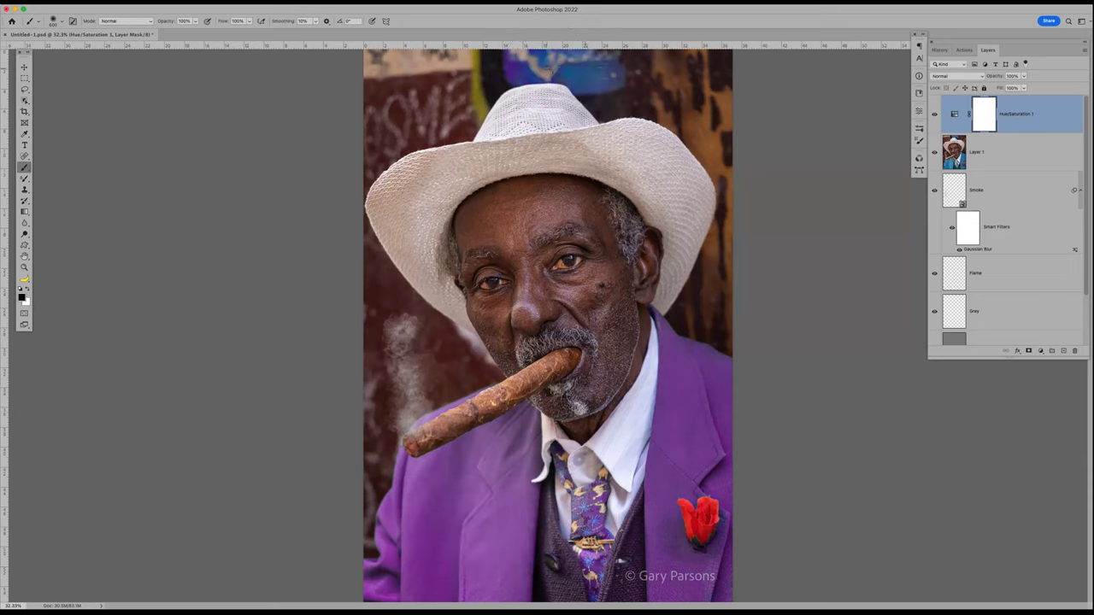
pyautogui.moveTo(495, 76); pyautogui.dragTo(521, 70)
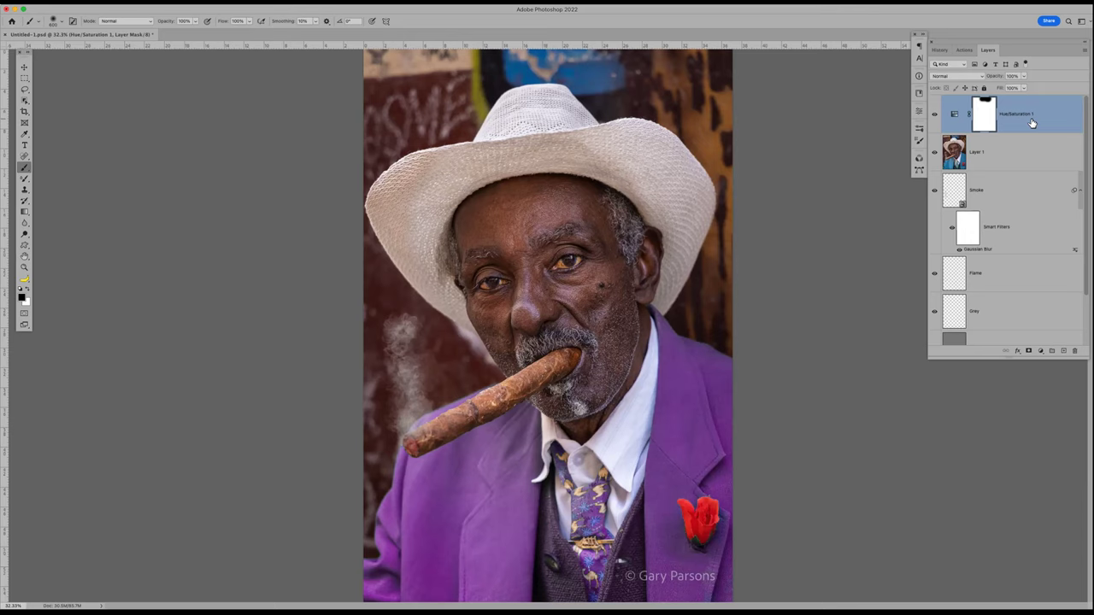
# Stamp all visible layers into a new top layer and add a second Hue/Saturation adjustment above it
pyautogui.press('super+alt+shift+e')
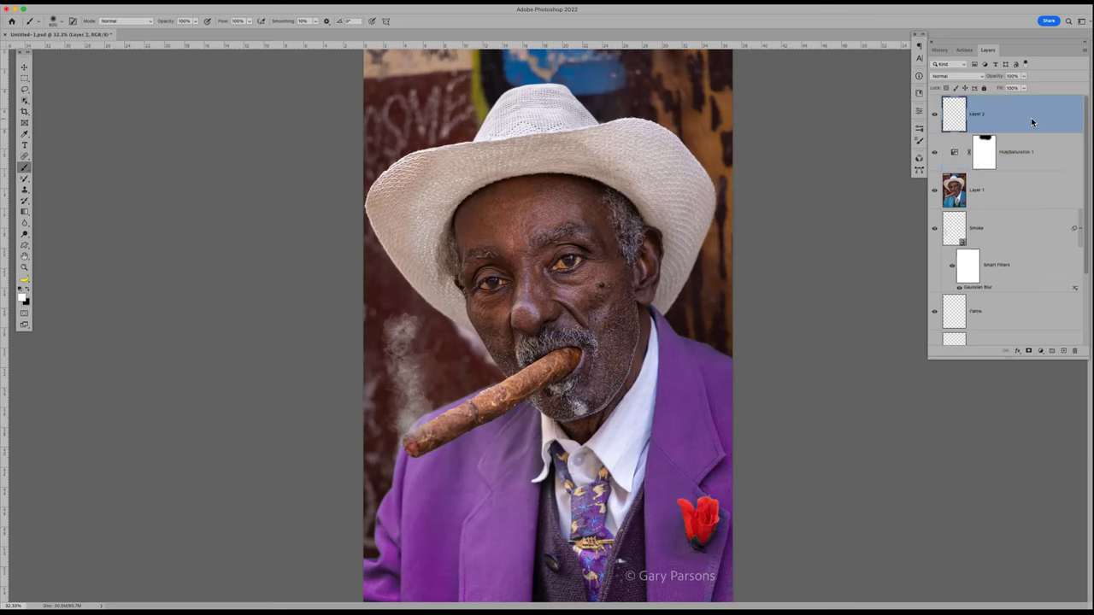
pyautogui.click(1040, 352)
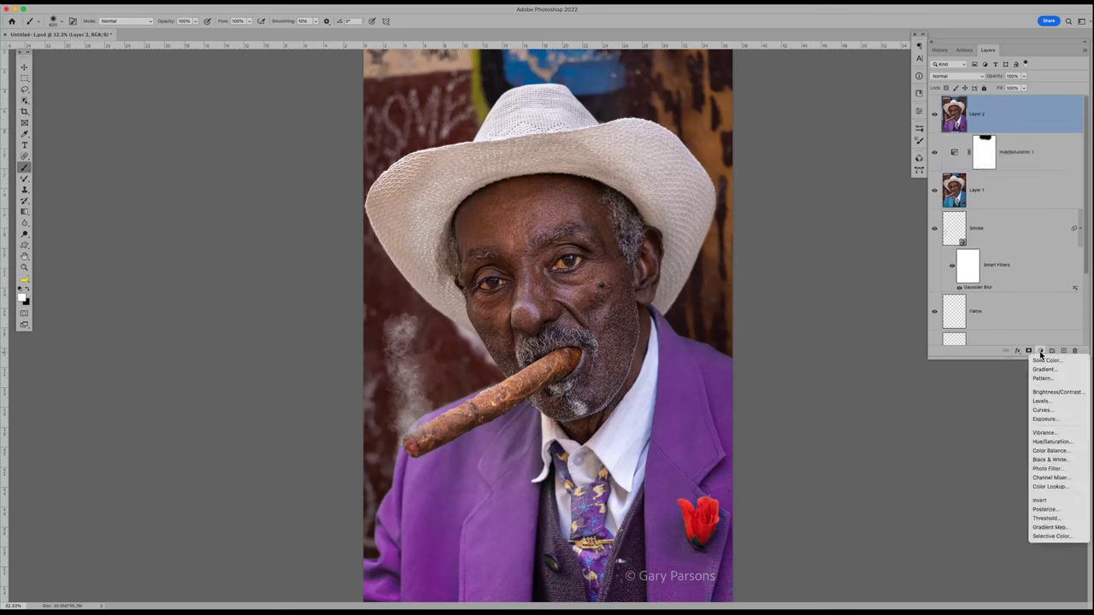
pyautogui.click(1053, 443)
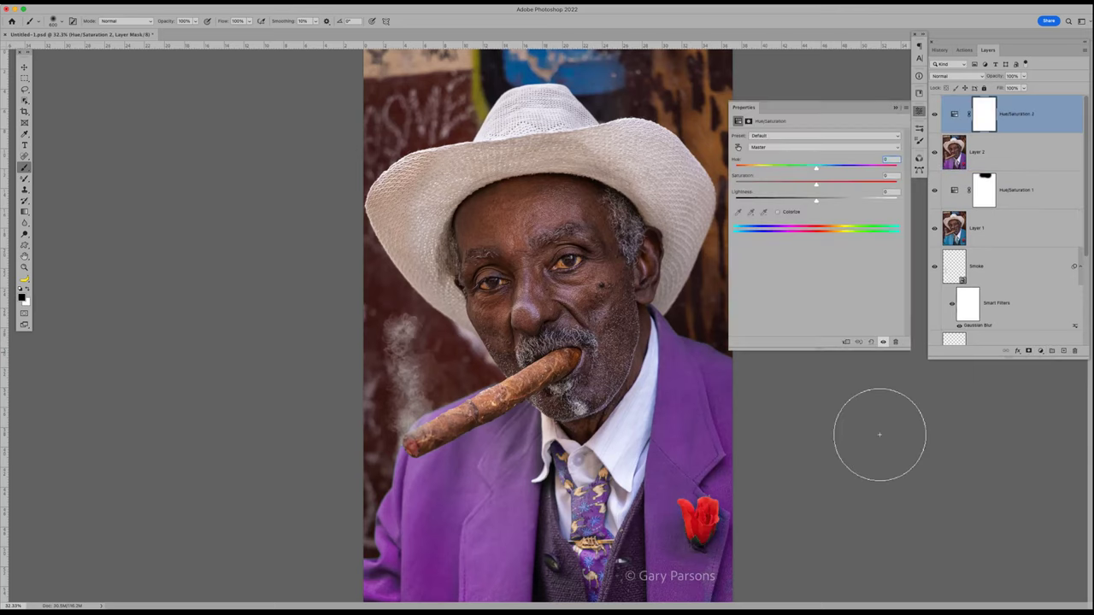
# Target the red tones of the lapel rose and shift their hue to green
pyautogui.click(737, 148)
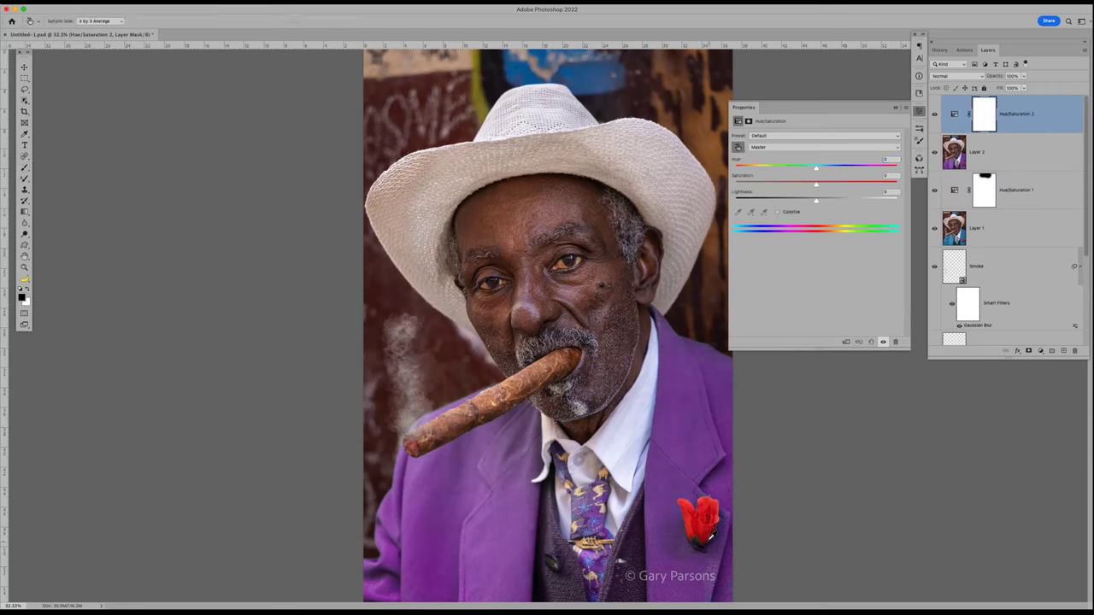
pyautogui.click(699, 516)
pyautogui.moveTo(808, 167); pyautogui.dragTo(867, 169)
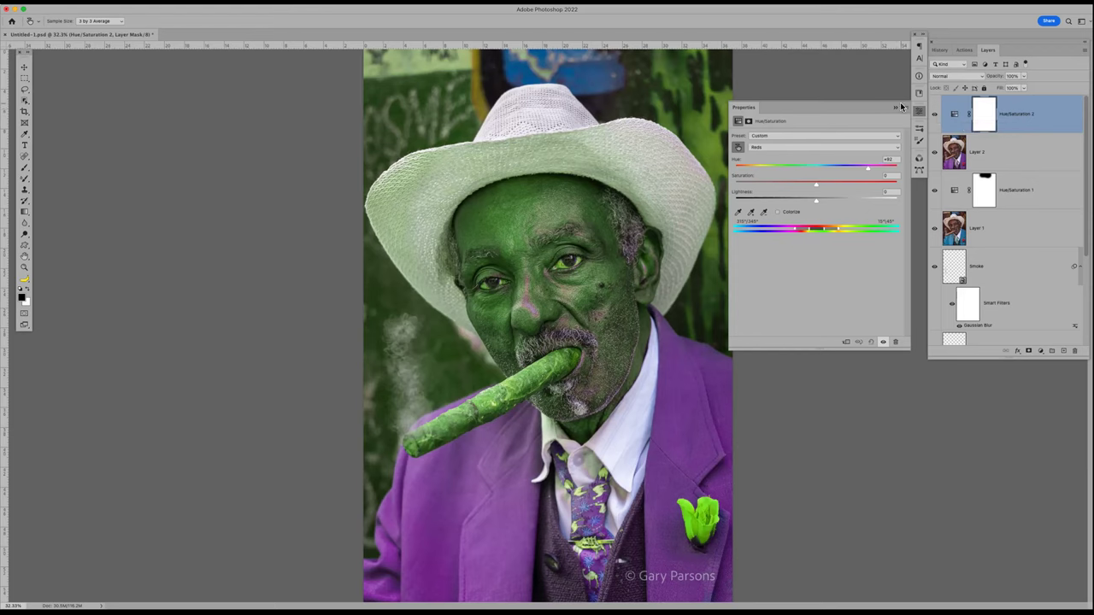
pyautogui.click(895, 107)
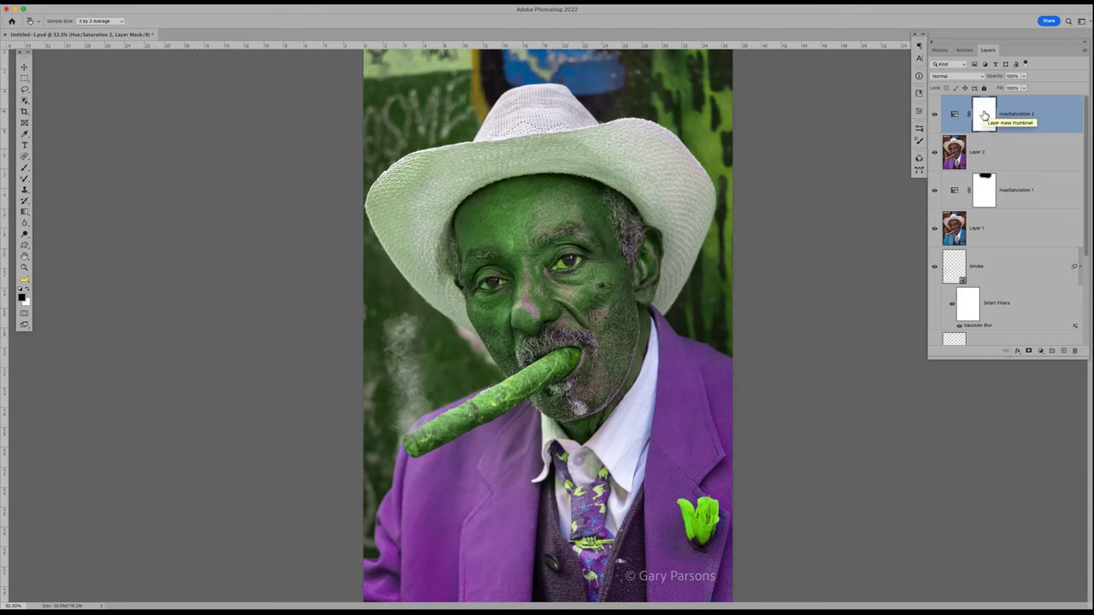
# Invert the adjustment's mask to black and paint white over the rose so only the flower takes the green colour
pyautogui.press('super+i')
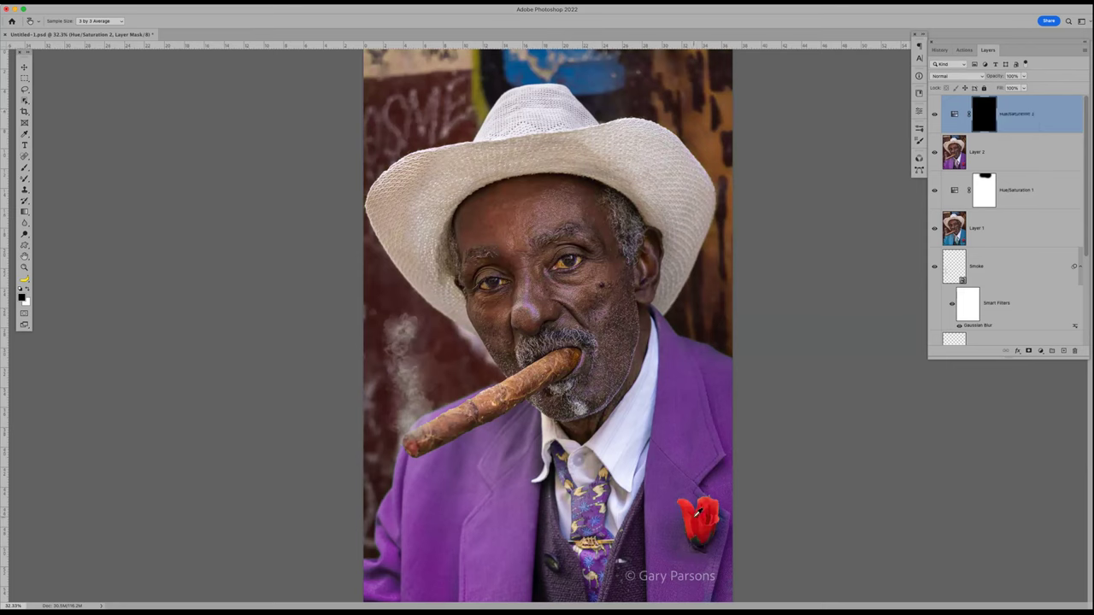
pyautogui.press('x')
pyautogui.press('b')
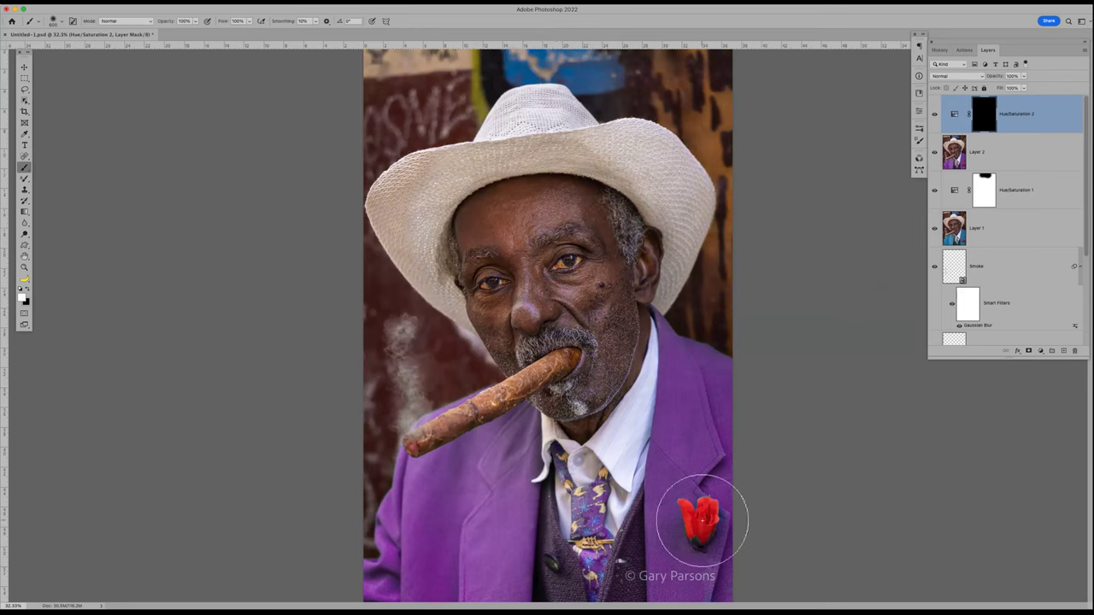
pyautogui.moveTo(702, 519)
pyautogui.mouseDown()
pyautogui.moveTo(709, 506)
pyautogui.moveTo(684, 509)
pyautogui.moveTo(697, 534)
pyautogui.moveTo(732, 518)
pyautogui.moveTo(687, 524)
pyautogui.mouseUp()
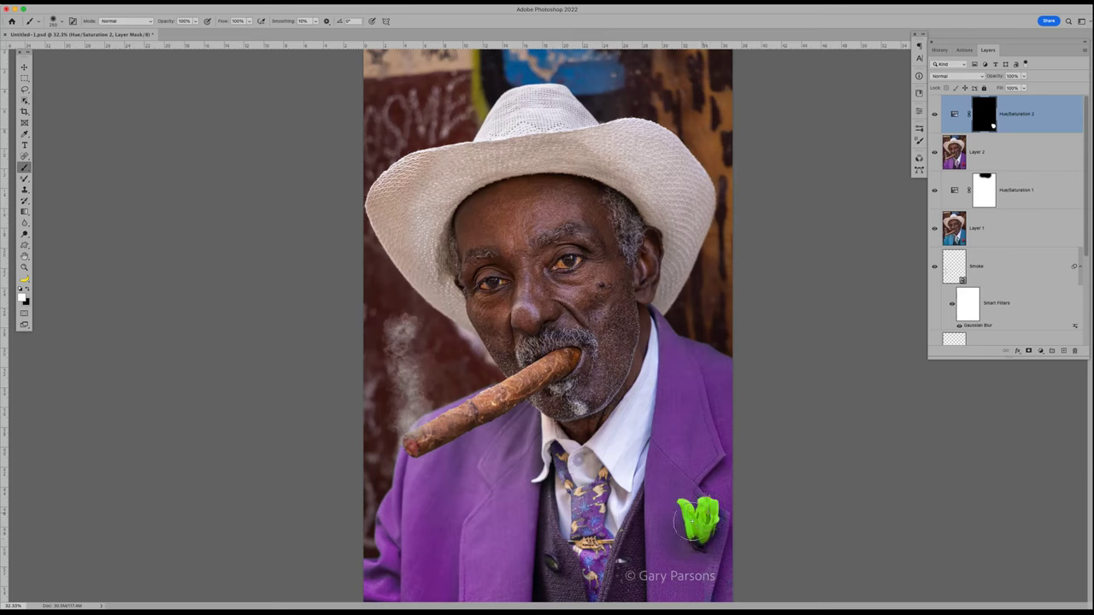
# Save the current state as a history snapshot and compare it with the original document state, finishing on the snapshot
pyautogui.click(941, 52)
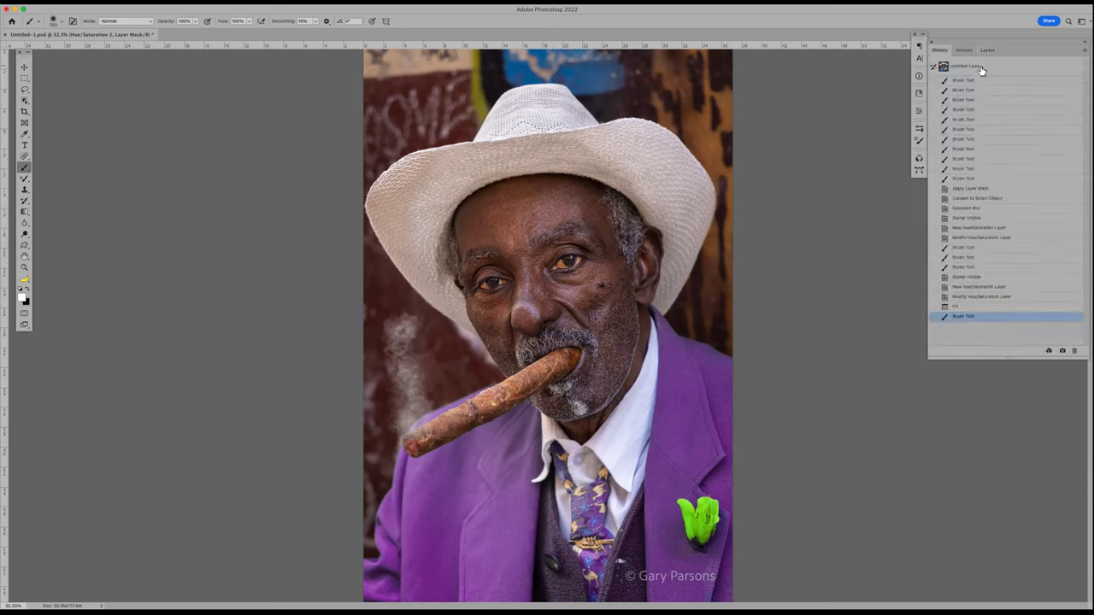
pyautogui.click(1062, 351)
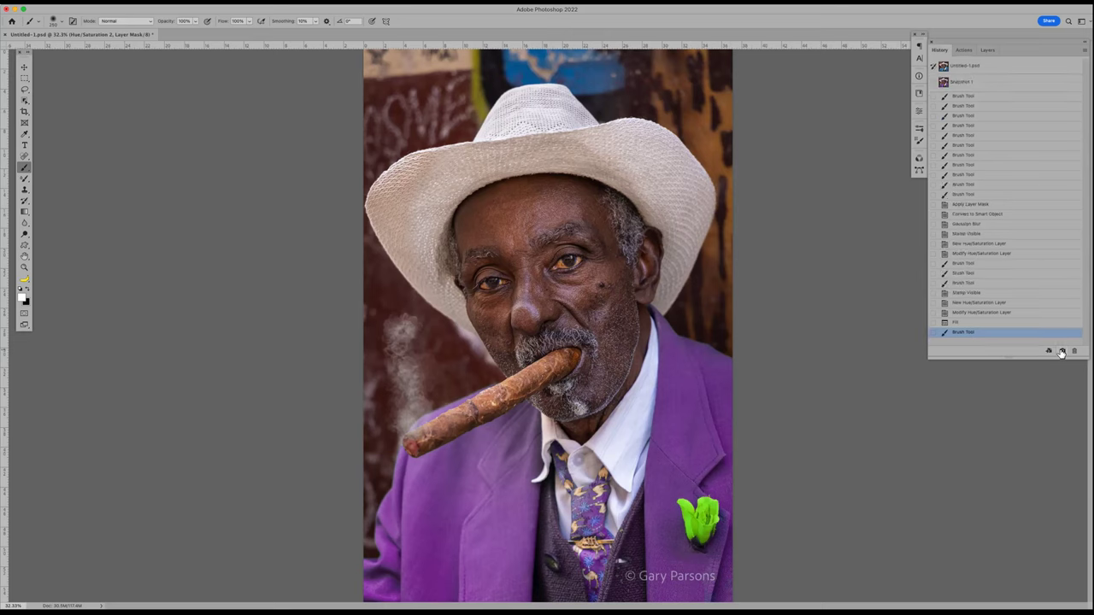
pyautogui.click(979, 67)
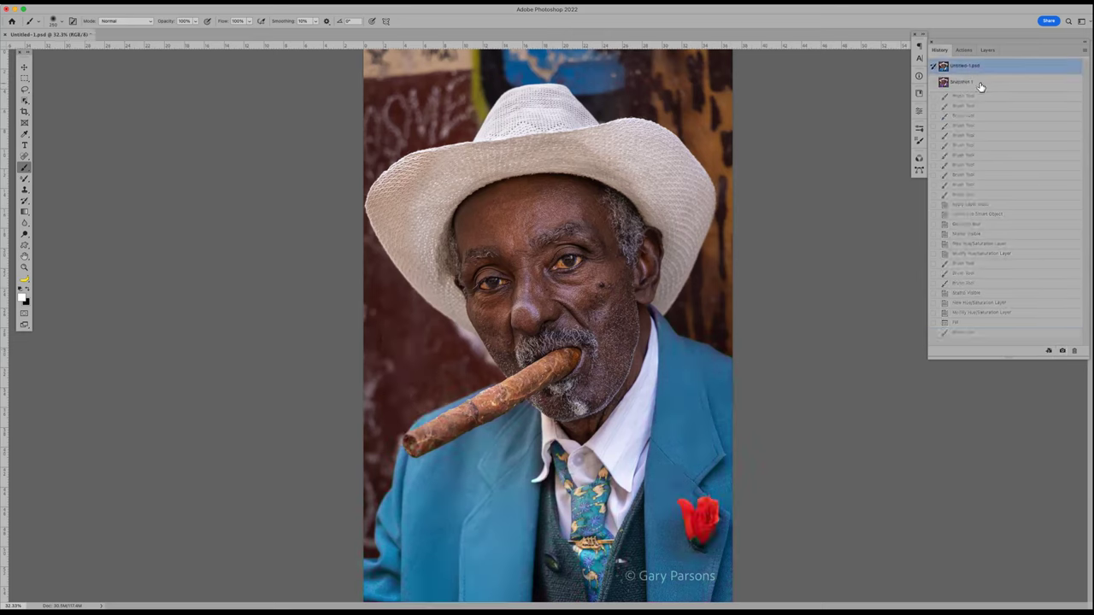
pyautogui.click(980, 84)
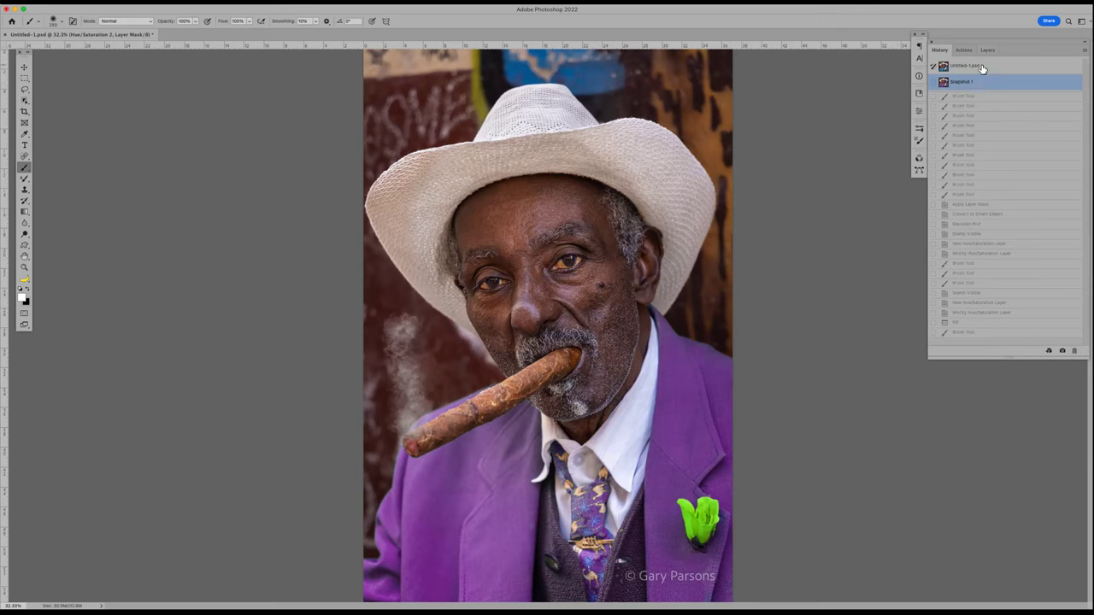
pyautogui.click(982, 68)
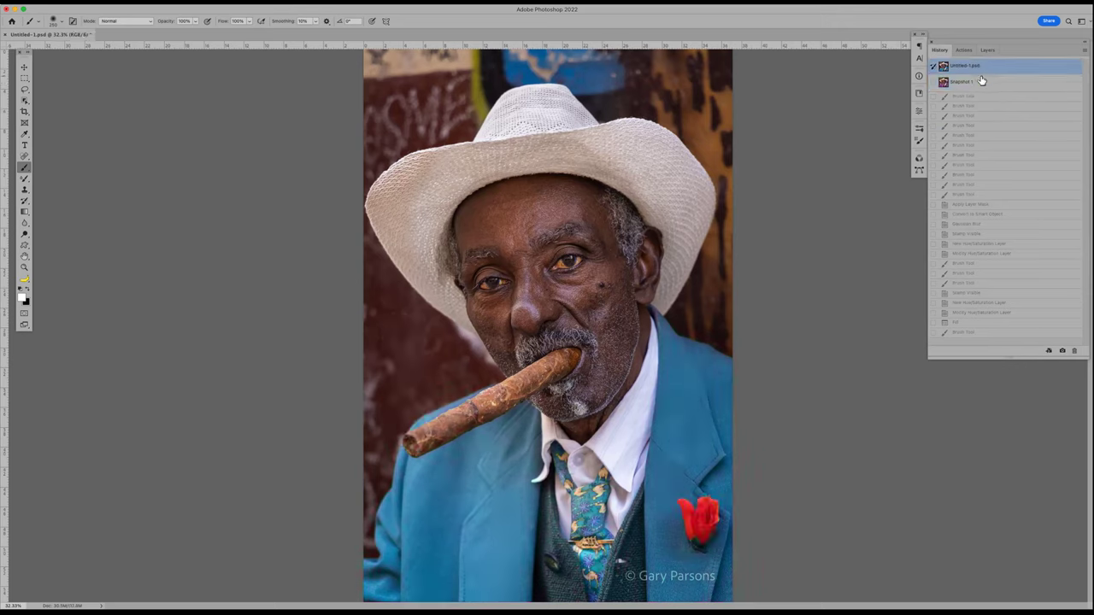
pyautogui.click(983, 83)
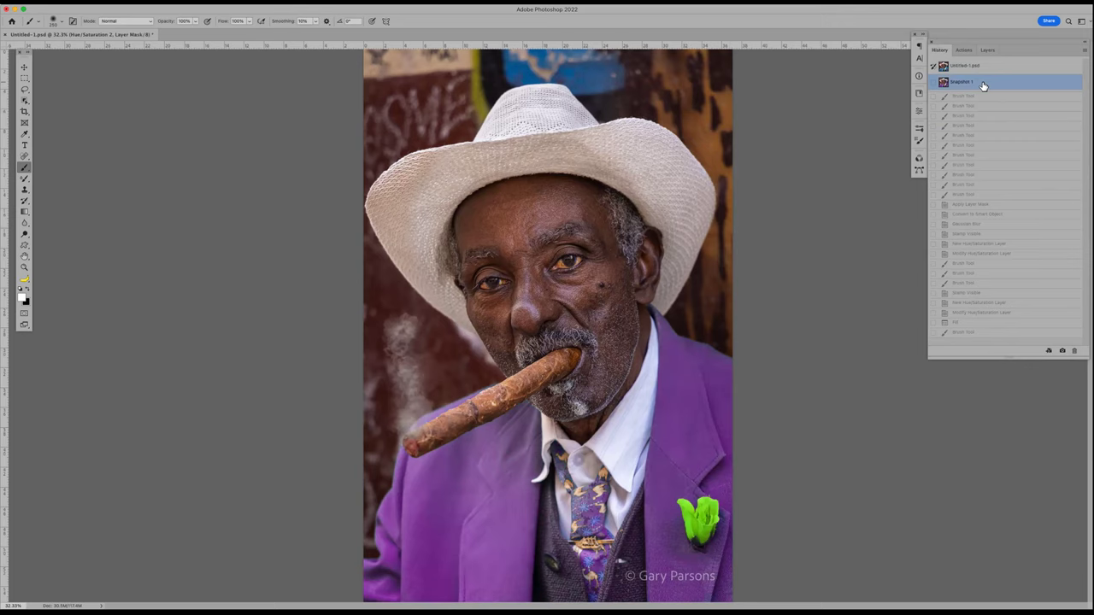
pyautogui.click(982, 68)
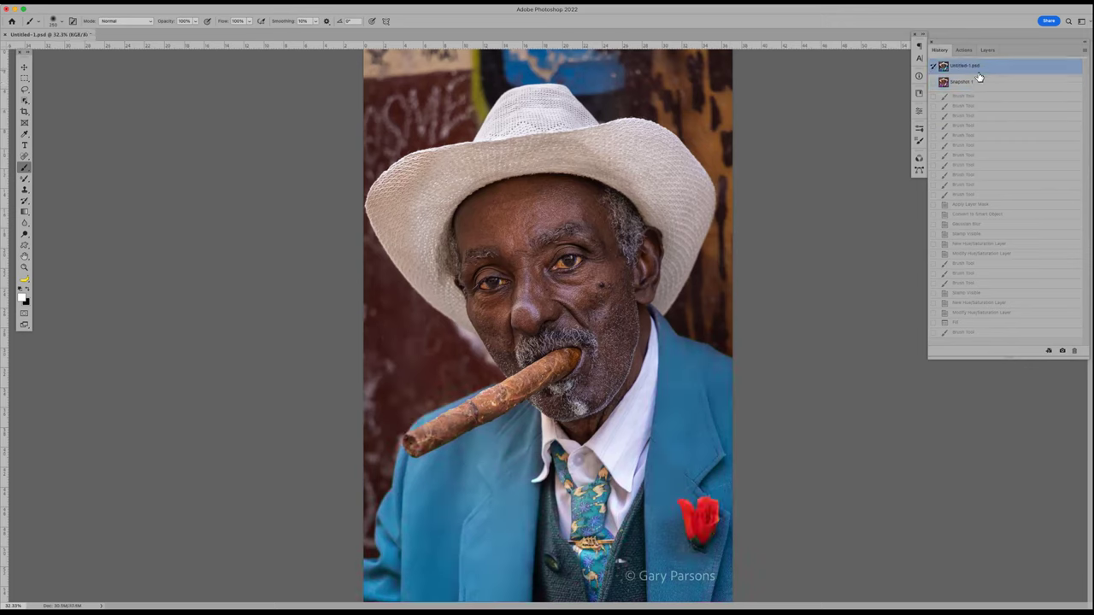
pyautogui.click(978, 82)
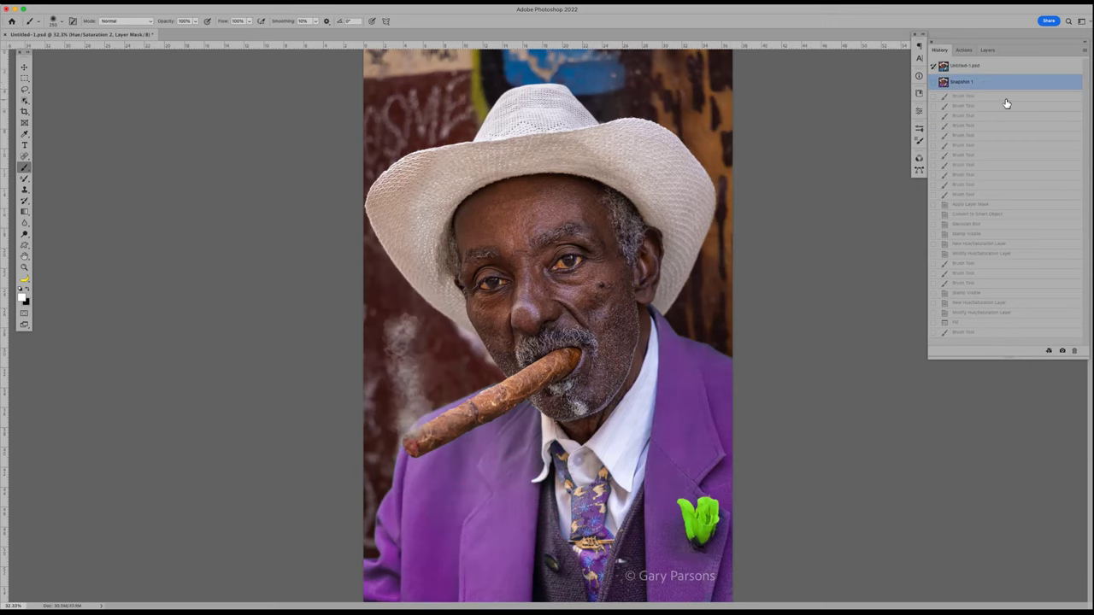
# Stamp the visible layers into another new layer and add a third Hue/Saturation adjustment on top
pyautogui.click(963, 50)
pyautogui.click(987, 50)
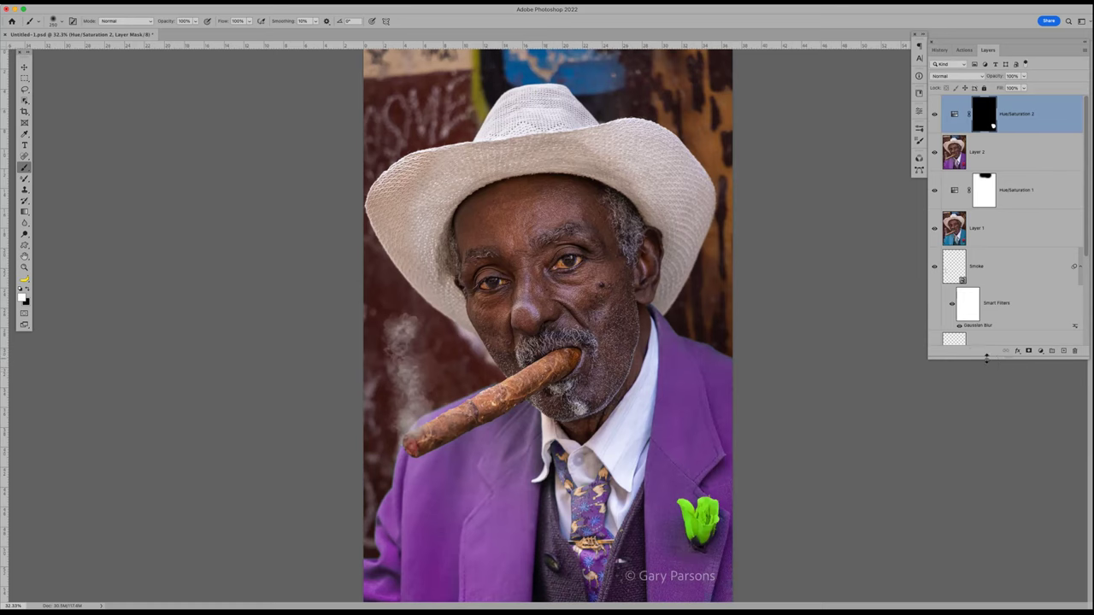
pyautogui.press('super+alt+shift+e')
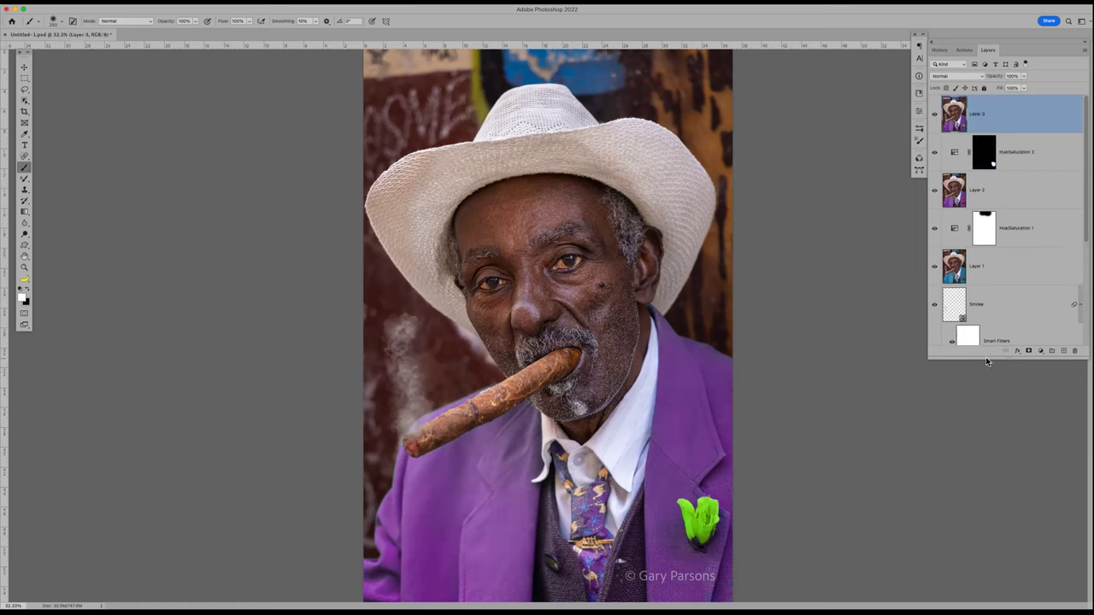
pyautogui.click(1040, 351)
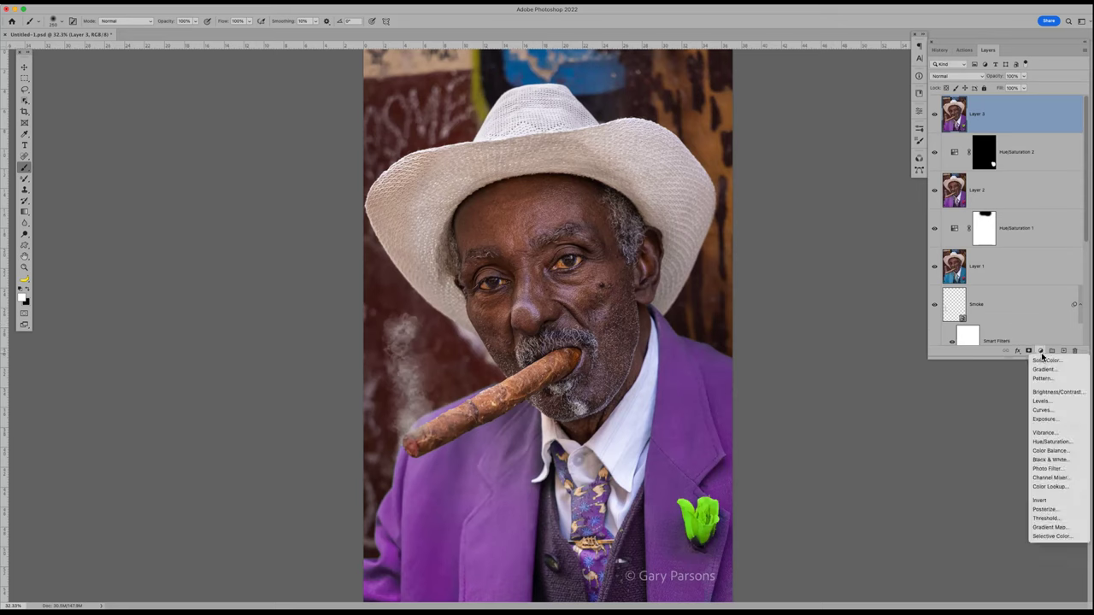
pyautogui.click(1045, 441)
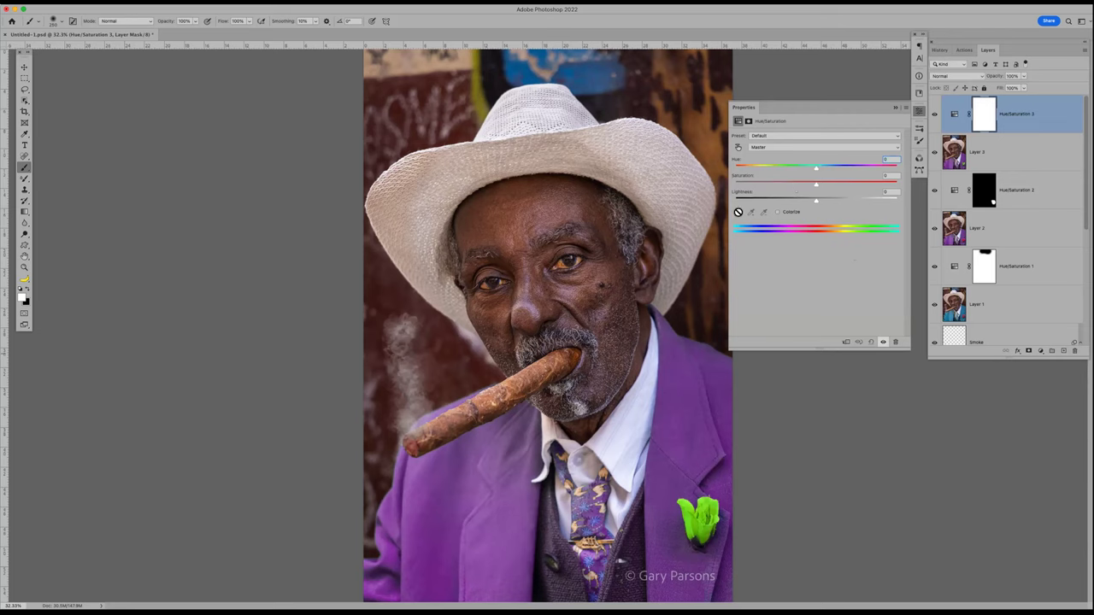
# Mute the blue wall area above the hat by setting its cyan tones to hue +3, saturation -100 and lightness -40
pyautogui.click(735, 150)
pyautogui.click(595, 79)
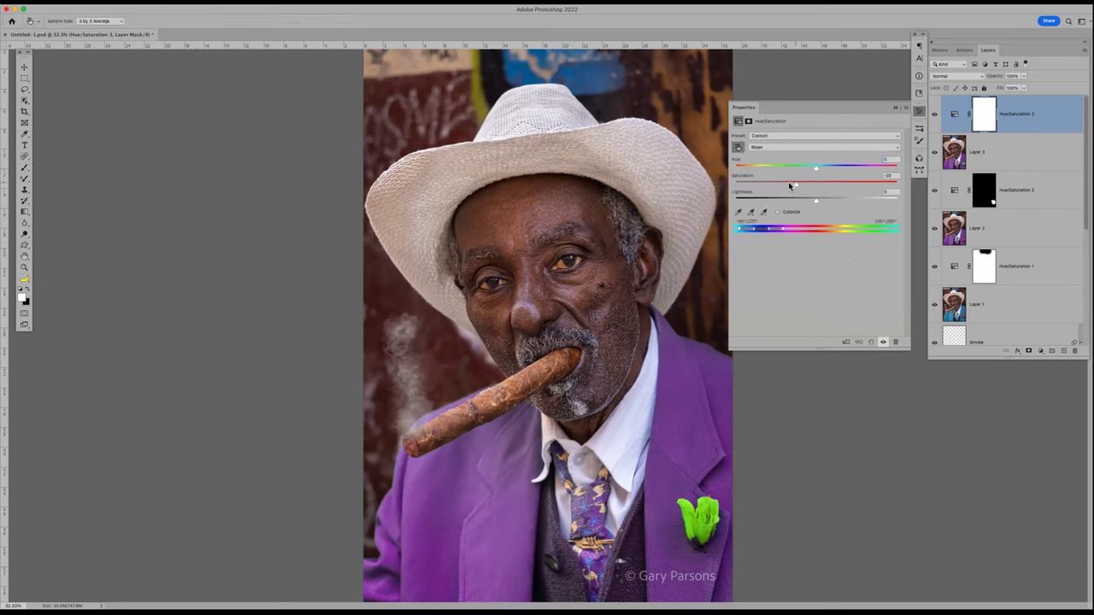
pyautogui.click(574, 76)
pyautogui.moveTo(780, 185); pyautogui.dragTo(724, 189)
pyautogui.moveTo(815, 171); pyautogui.dragTo(870, 169)
pyautogui.moveTo(802, 175); pyautogui.dragTo(782, 203)
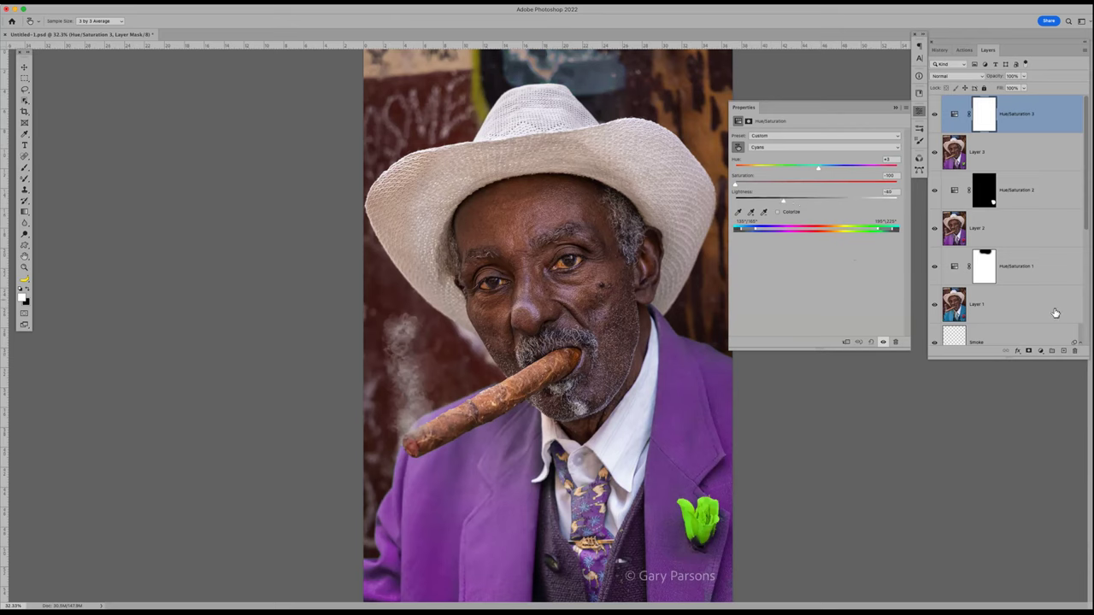
# Save a second history snapshot and compare it with the original image and the first snapshot, finishing on the second one
pyautogui.click(940, 51)
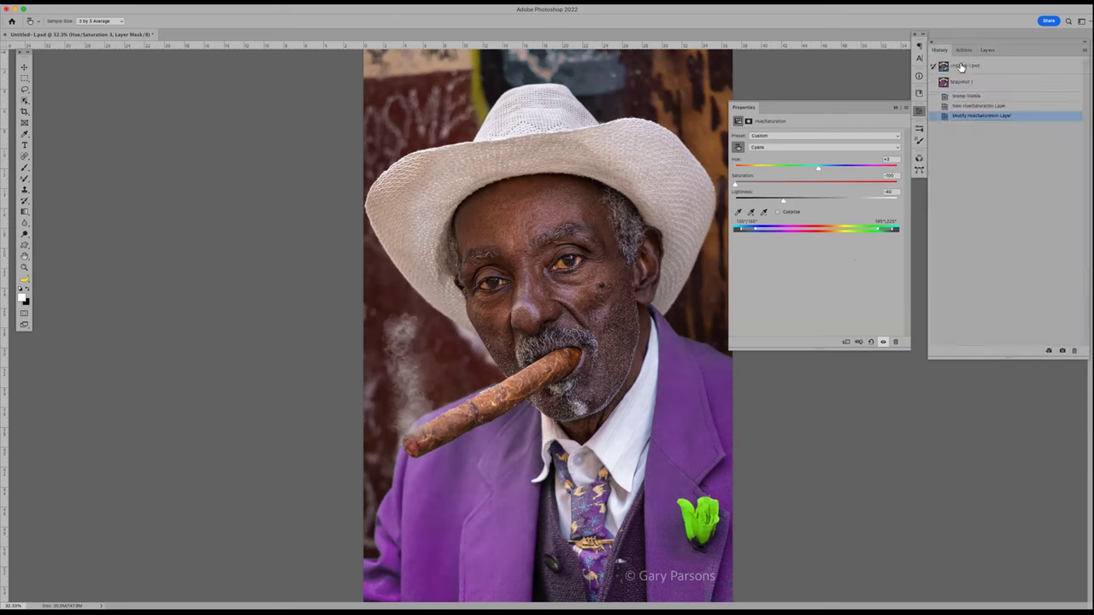
pyautogui.click(1062, 351)
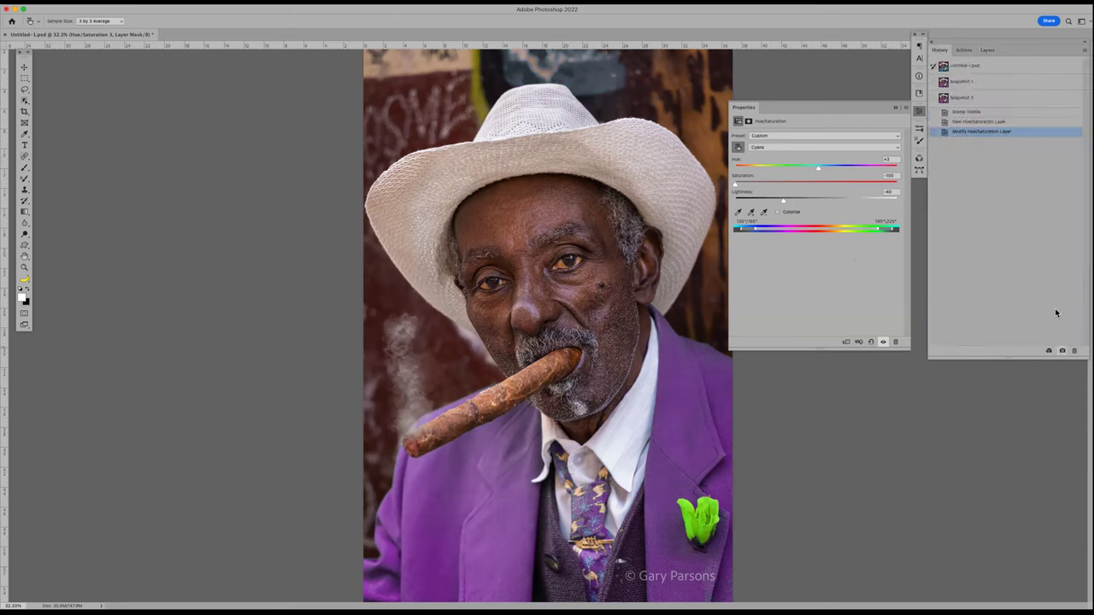
pyautogui.click(977, 67)
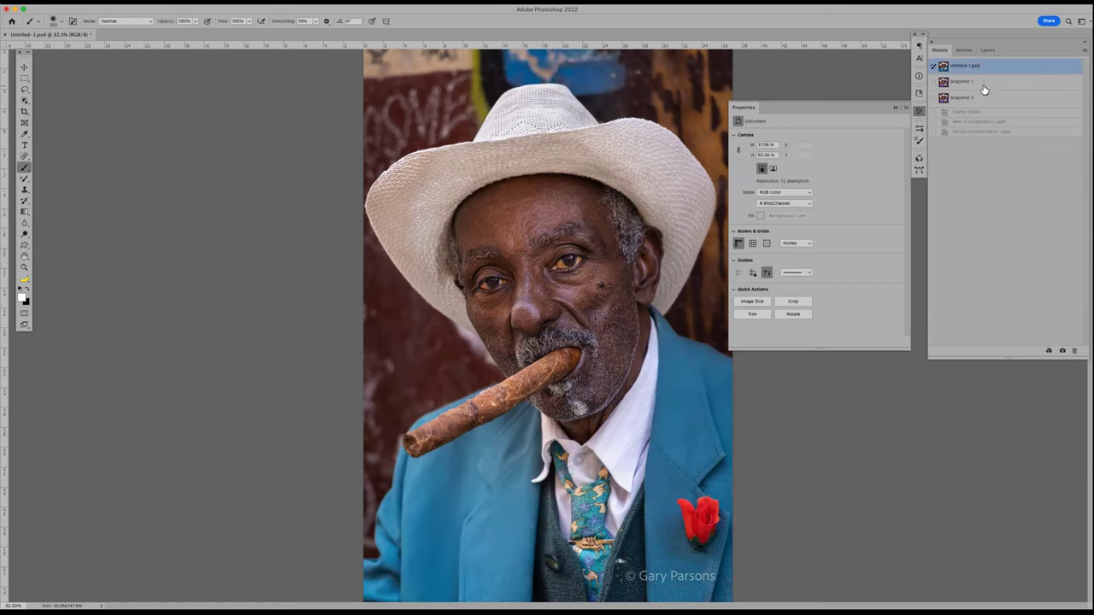
pyautogui.click(984, 82)
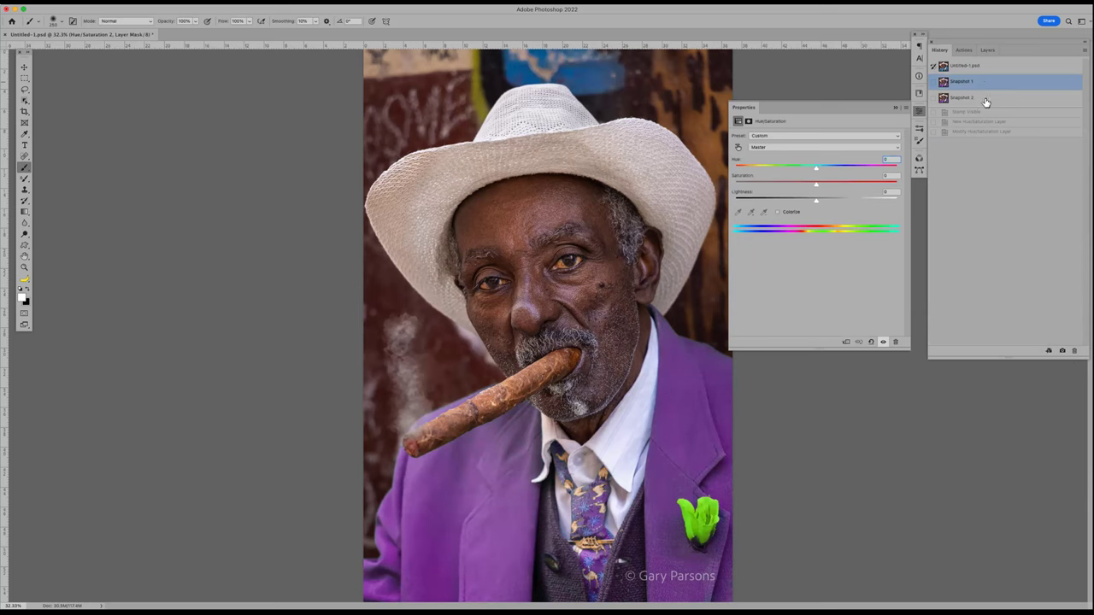
pyautogui.click(985, 100)
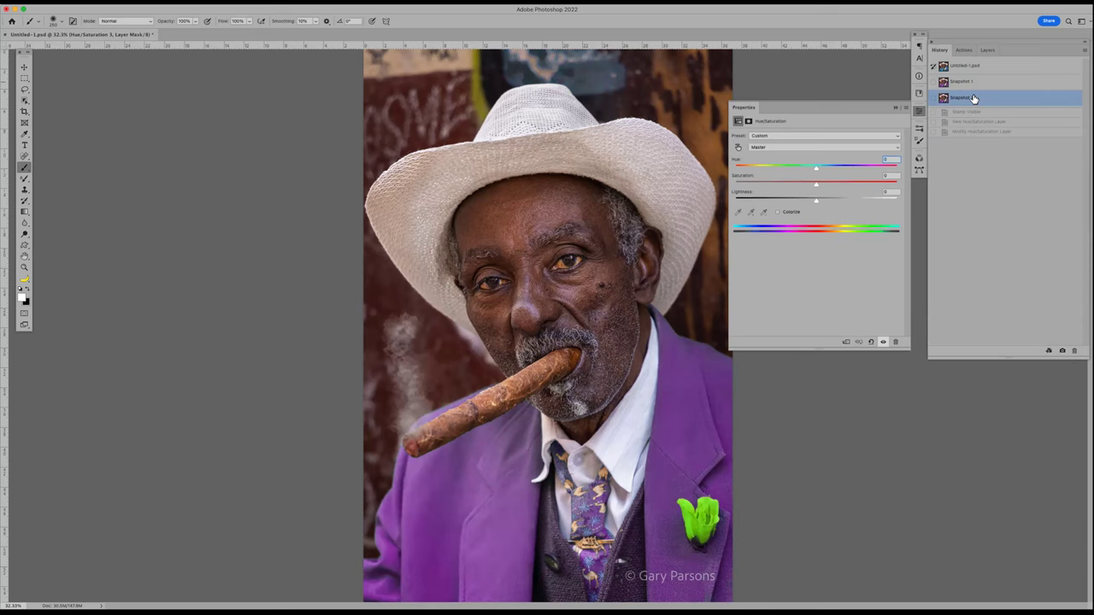
# Compare the first history snapshot with the second one twice more, finishing on the second
pyautogui.click(976, 82)
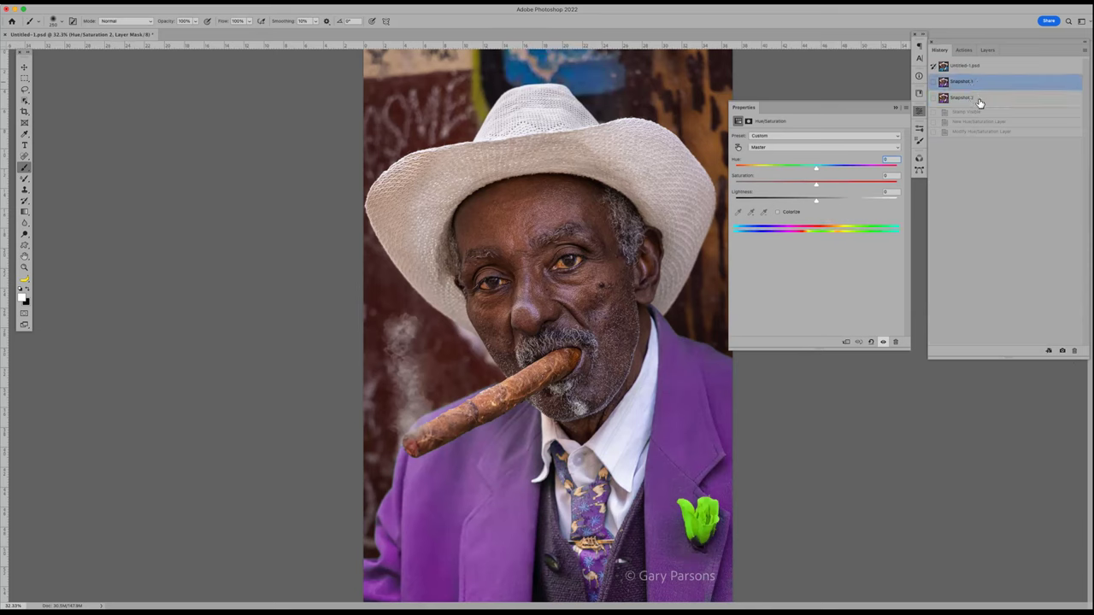
pyautogui.click(978, 99)
pyautogui.click(980, 84)
pyautogui.click(981, 100)
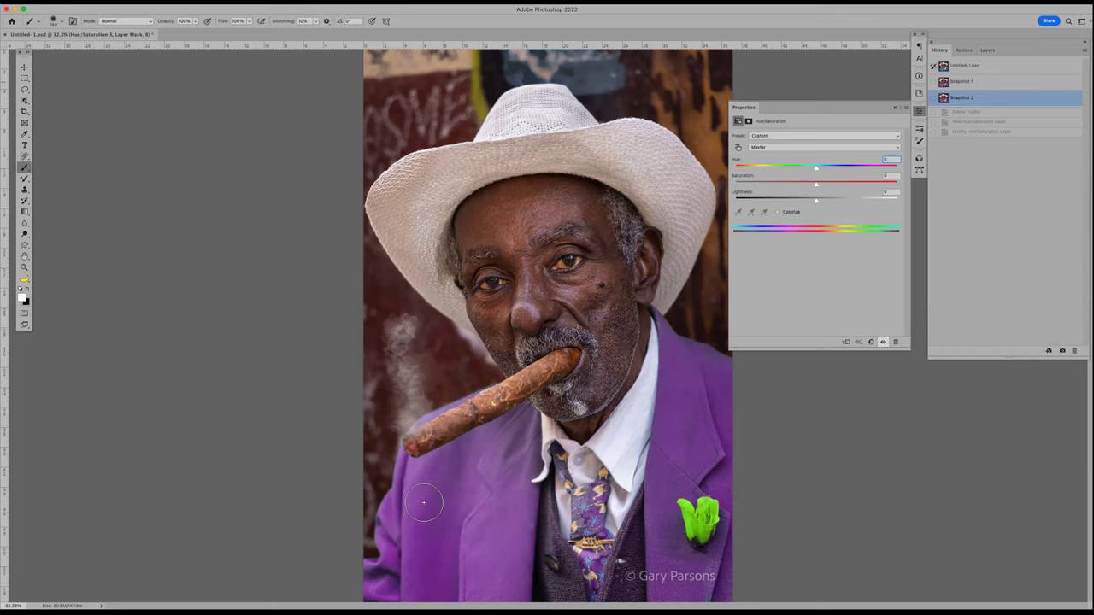
# Add a Black & White adjustment with Reds 107, Yellows 44, Greens 96, Cyans -110, Blues -47 and Magentas 44
pyautogui.click(986, 49)
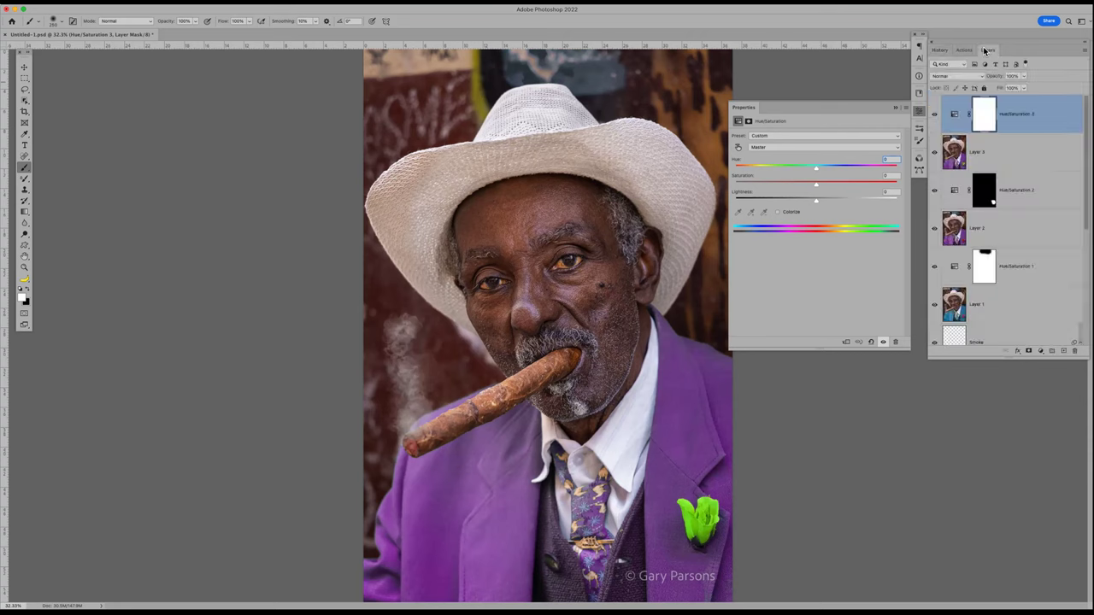
pyautogui.click(1039, 352)
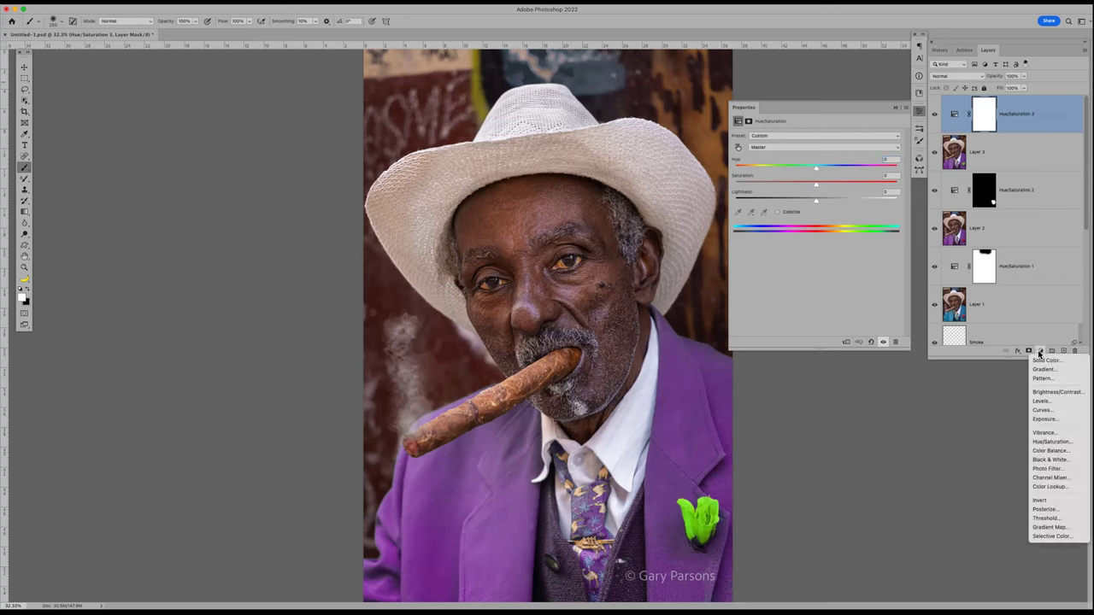
pyautogui.click(1057, 463)
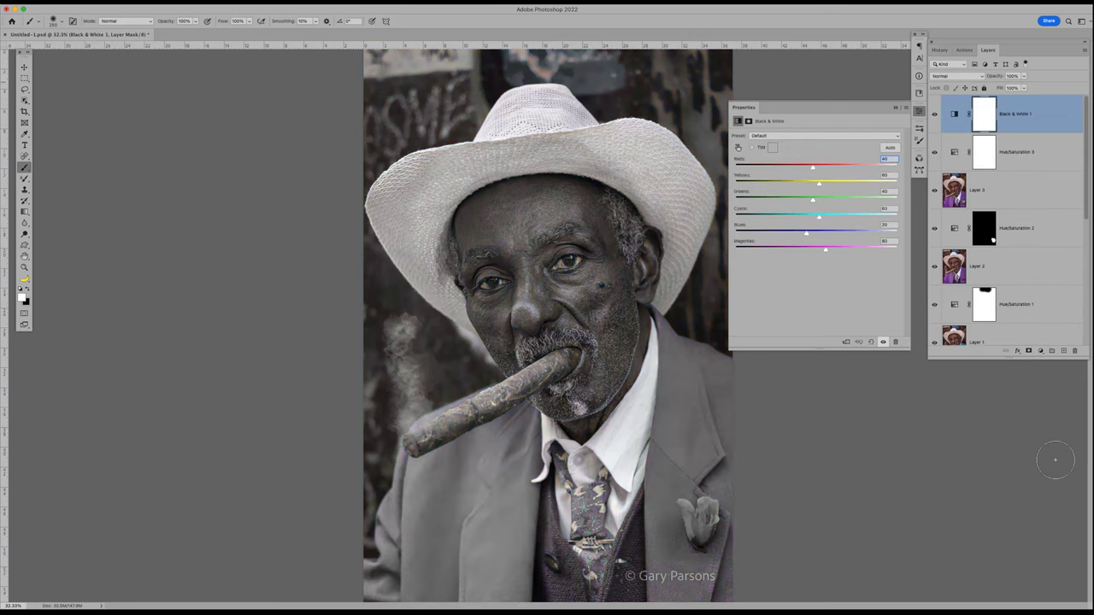
pyautogui.moveTo(812, 168); pyautogui.dragTo(814, 252)
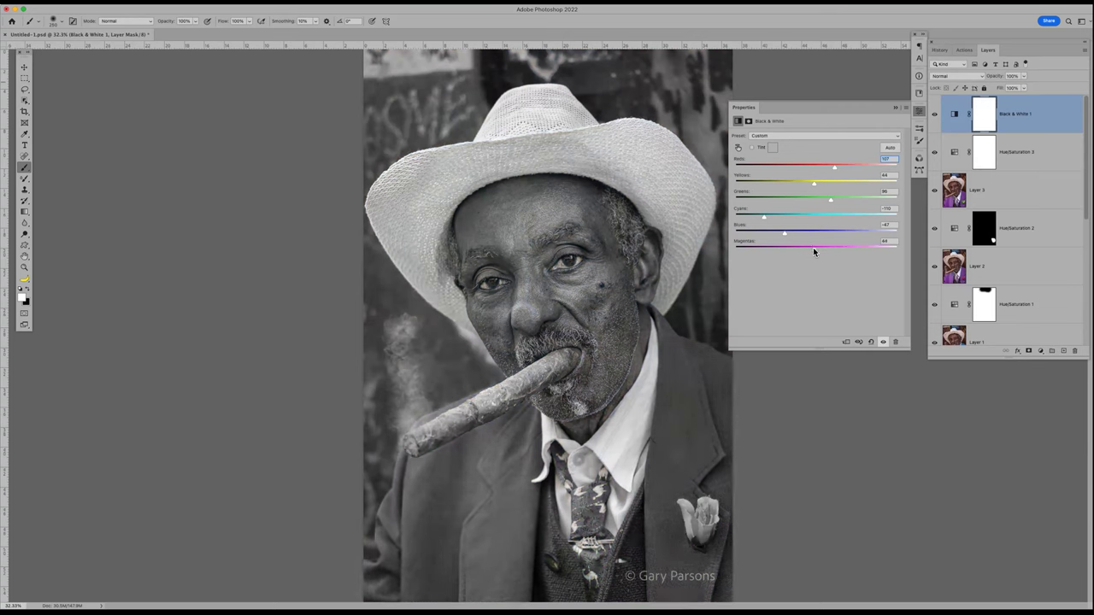
pyautogui.click(894, 109)
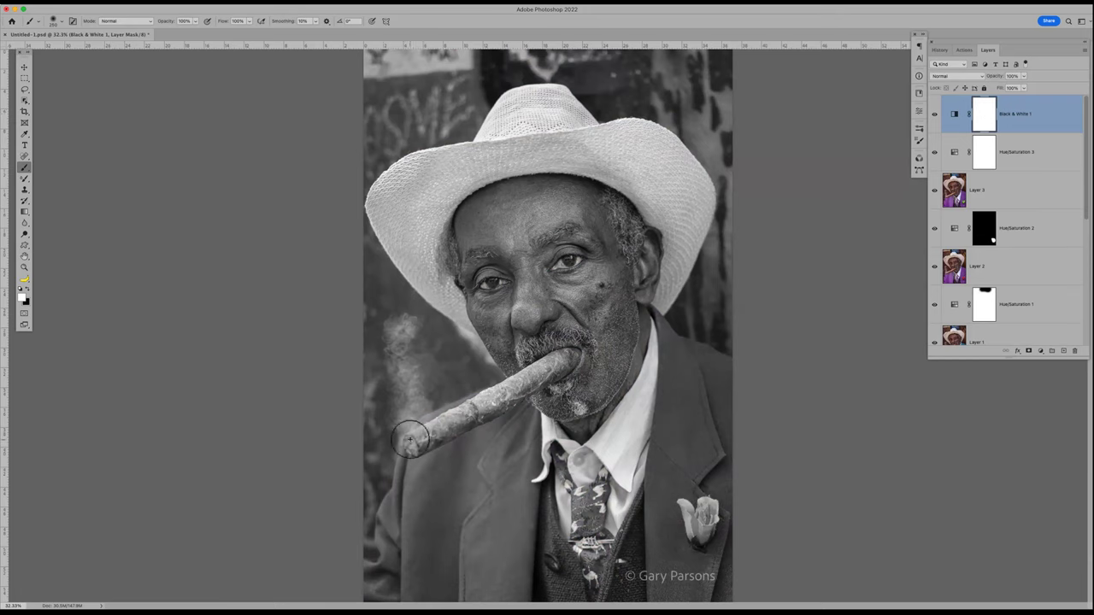
# Paint black with a smaller brush on the Black & White mask over the cigar tip to bring back its red glow
pyautogui.press('x')
pyautogui.press('[')
pyautogui.press('[')
pyautogui.press('[')
pyautogui.moveTo(409, 441); pyautogui.dragTo(408, 435)
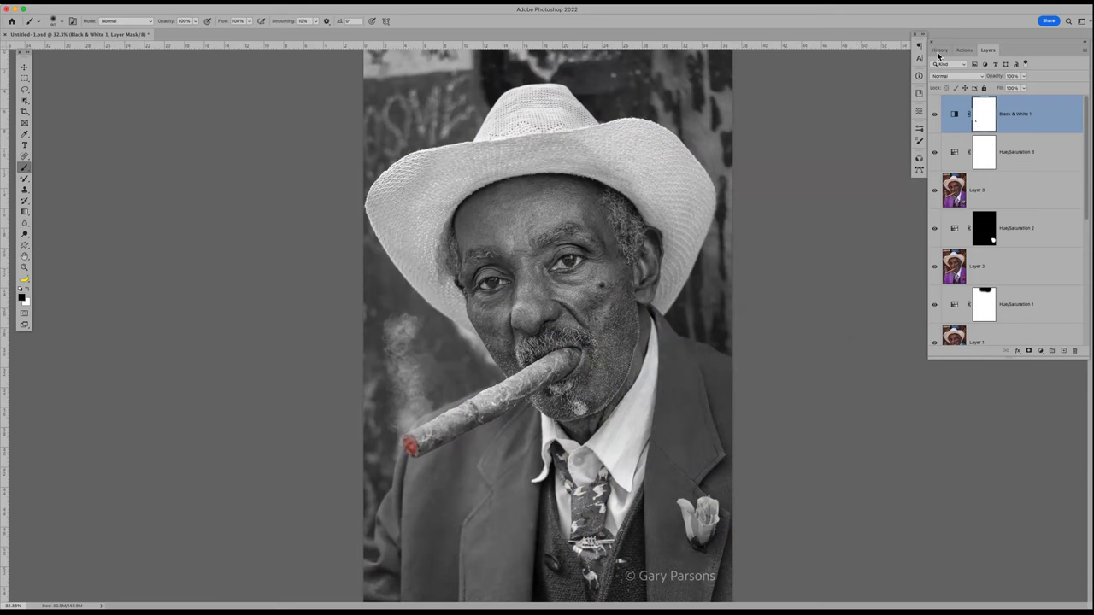
# Compare the image with and without the Black & White adjustment, leaving the adjustment visible
pyautogui.click(934, 114)
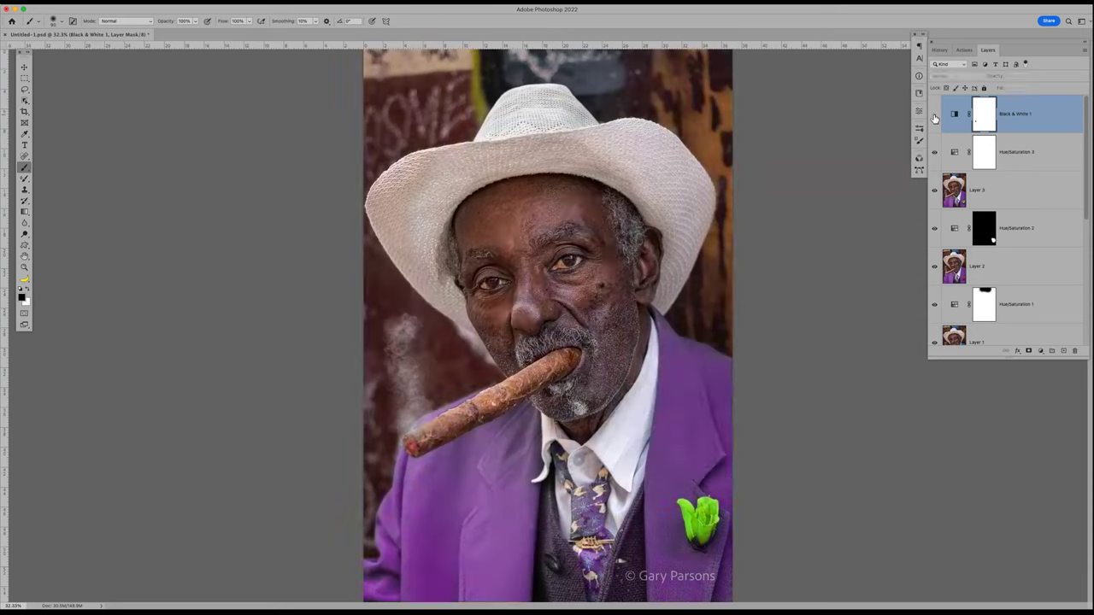
pyautogui.click(934, 115)
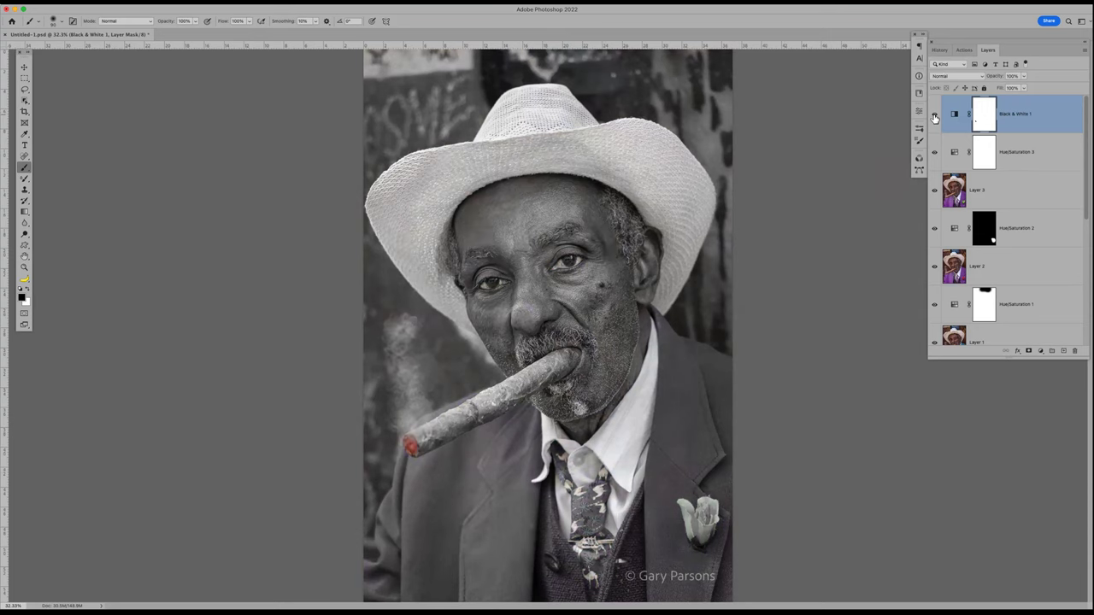
pyautogui.click(934, 115)
pyautogui.click(934, 114)
pyautogui.click(934, 114)
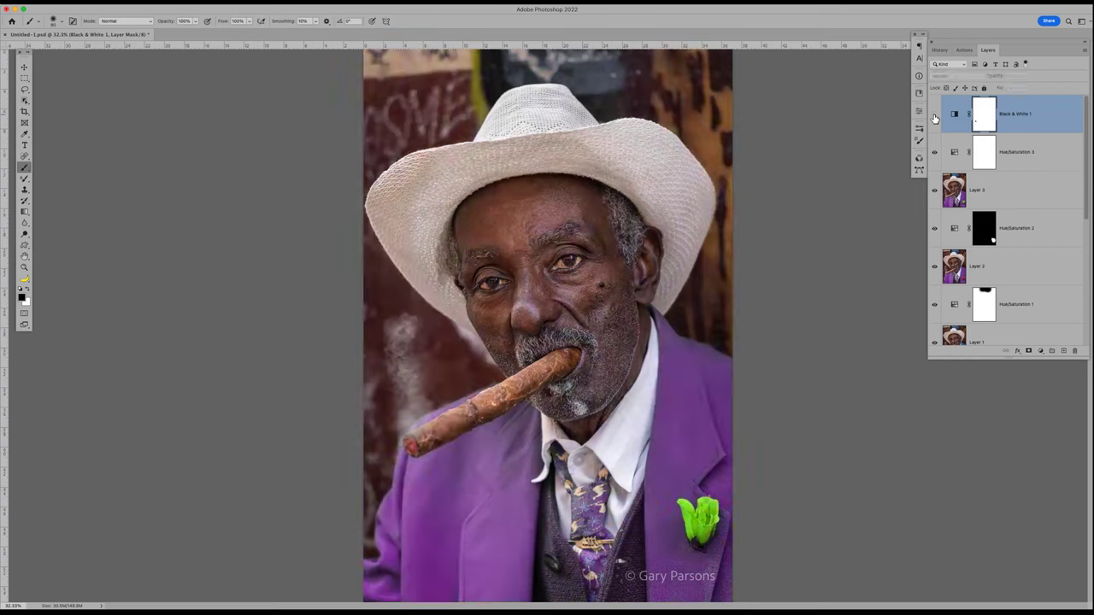
pyautogui.click(934, 114)
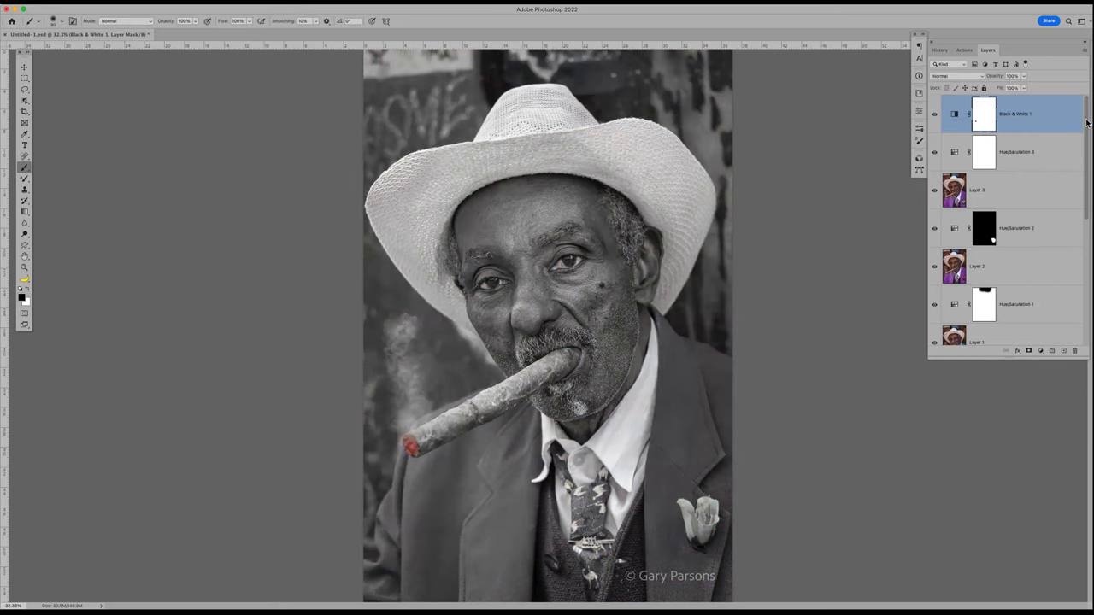
# Stamp the visible layers into a new layer on top and open it in the Camera Raw Filter
pyautogui.click(1030, 112)
pyautogui.press('super+alt+shift+e')
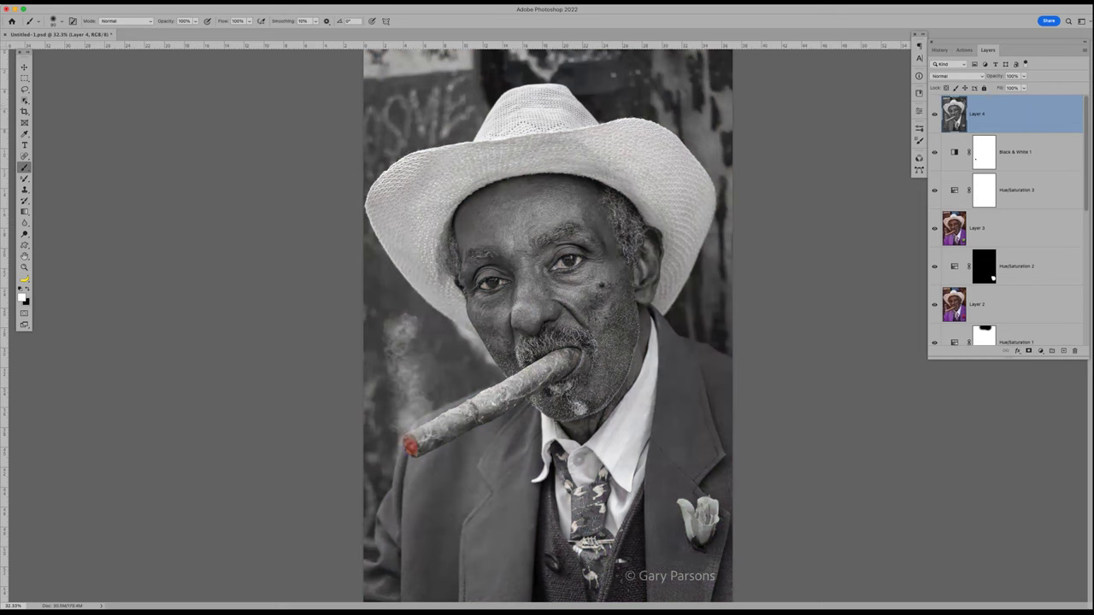
pyautogui.click(201, 1)
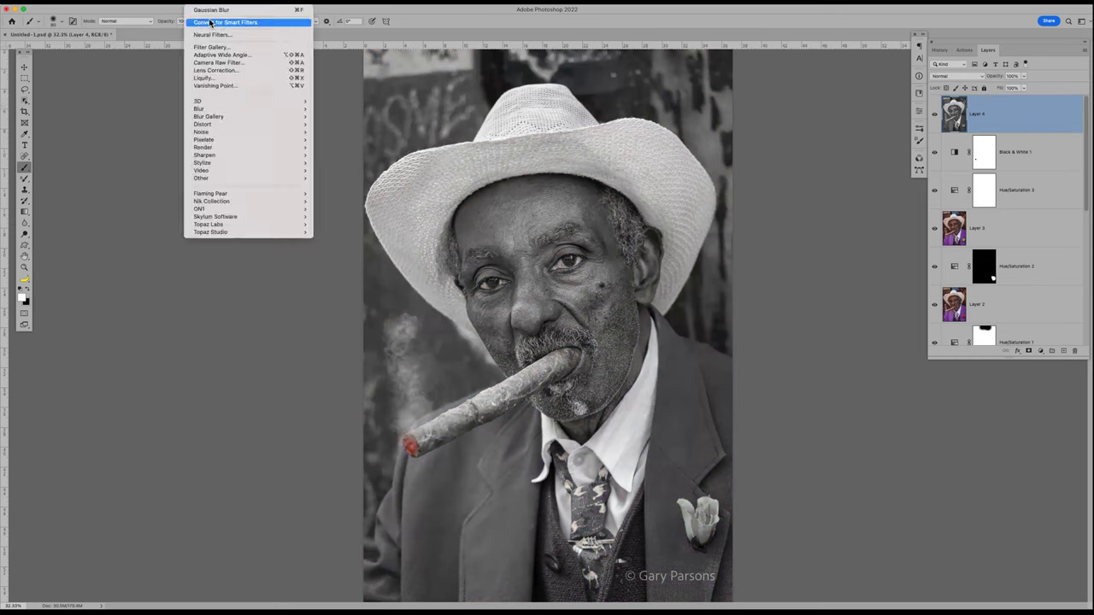
pyautogui.click(220, 64)
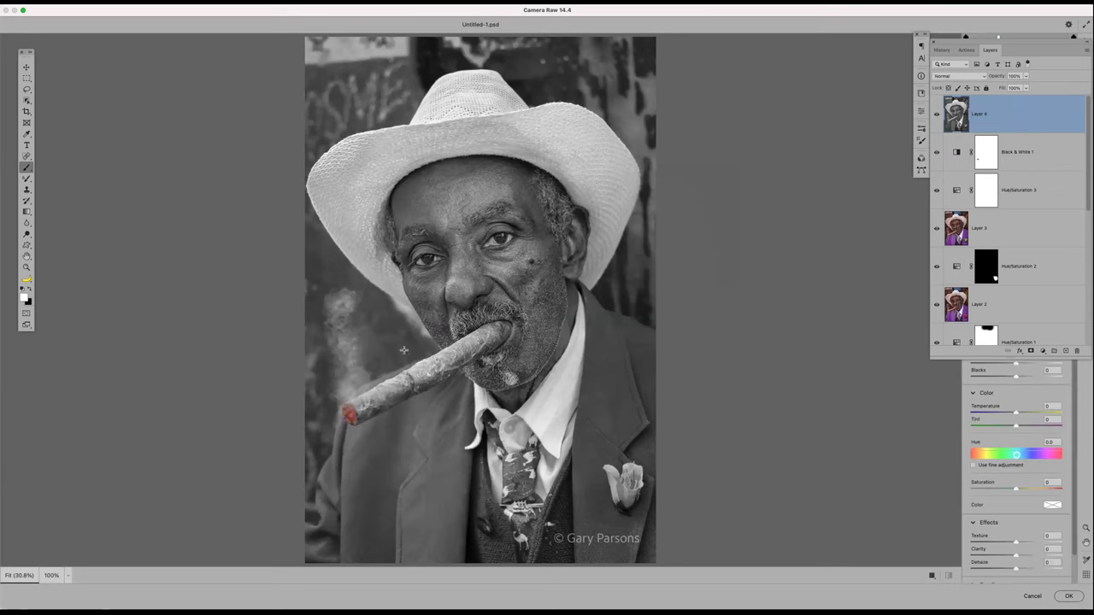
# Place an upright radial mask over the face and hat, invert it, darken the surroundings and apply the filter
pyautogui.moveTo(469, 252); pyautogui.dragTo(570, 428)
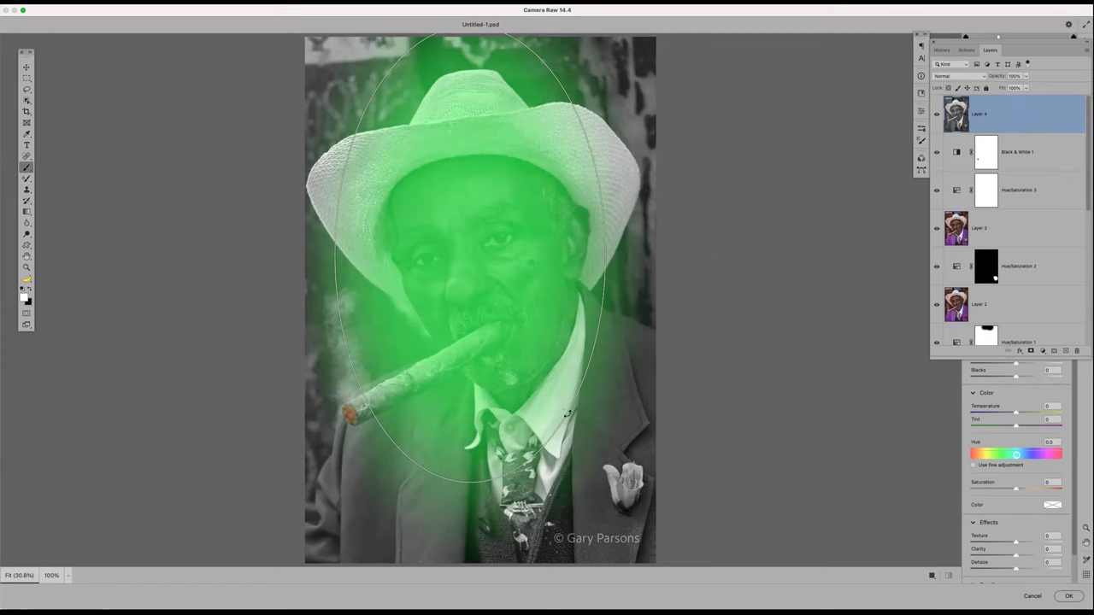
pyautogui.moveTo(524, 330); pyautogui.dragTo(528, 331)
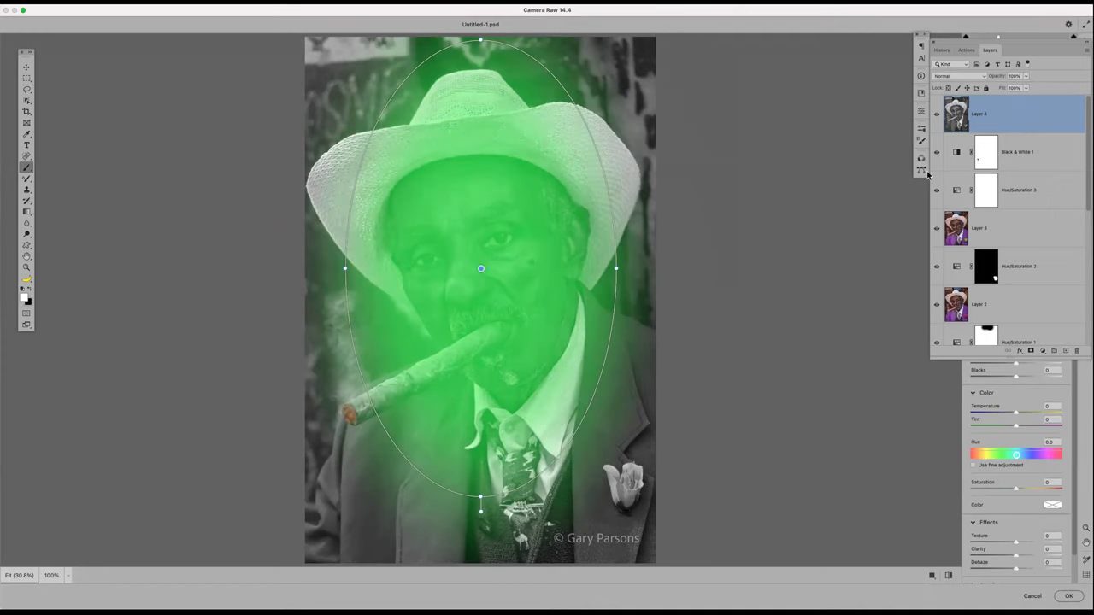
pyautogui.press("'")
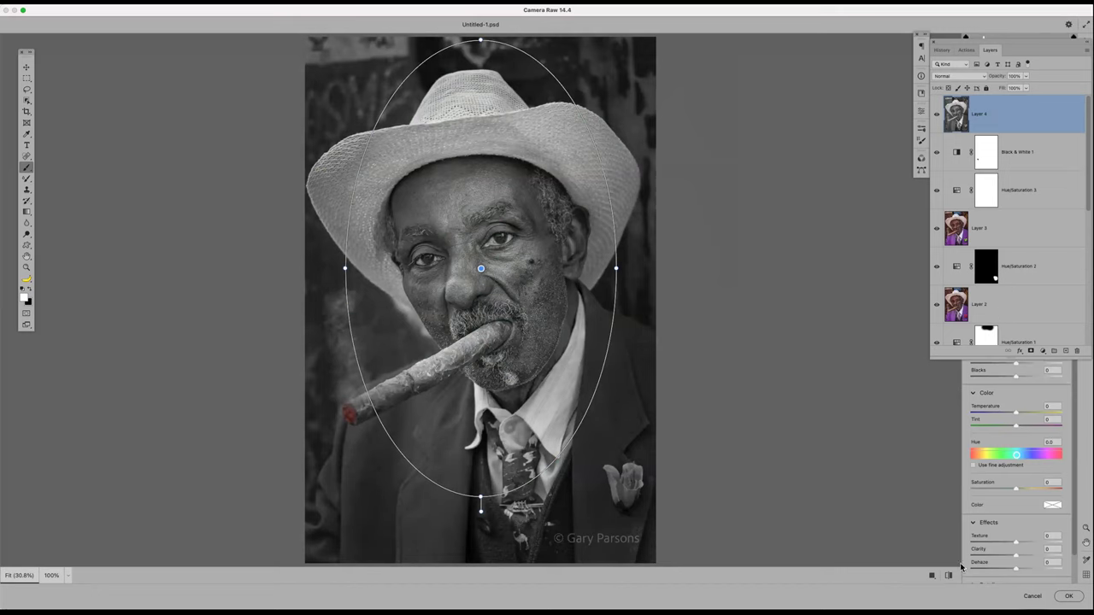
pyautogui.scroll(-2, 961, 567)
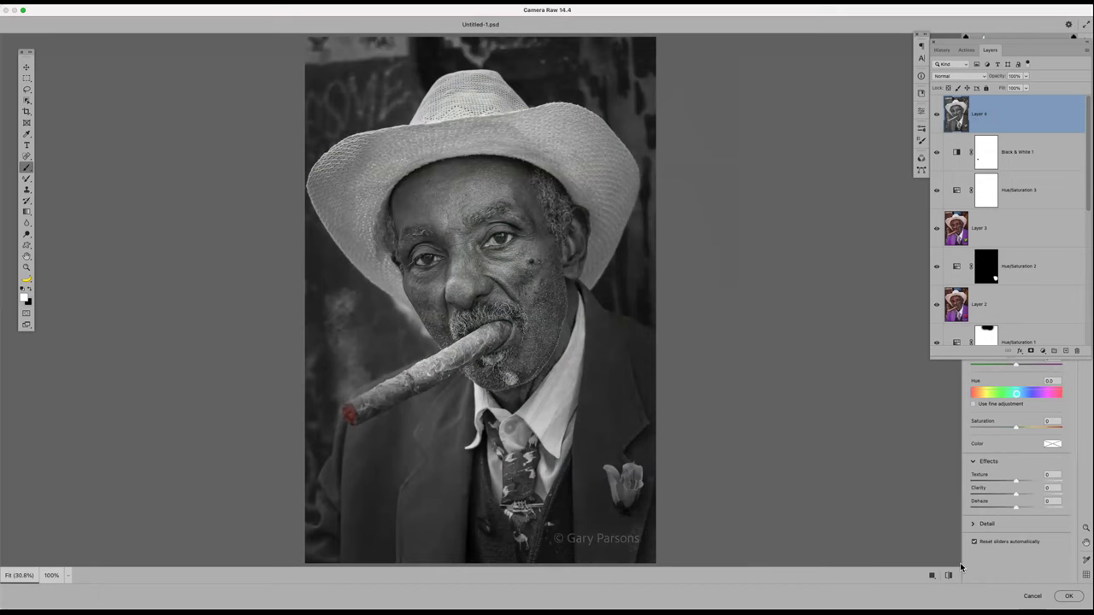
pyautogui.press('z')
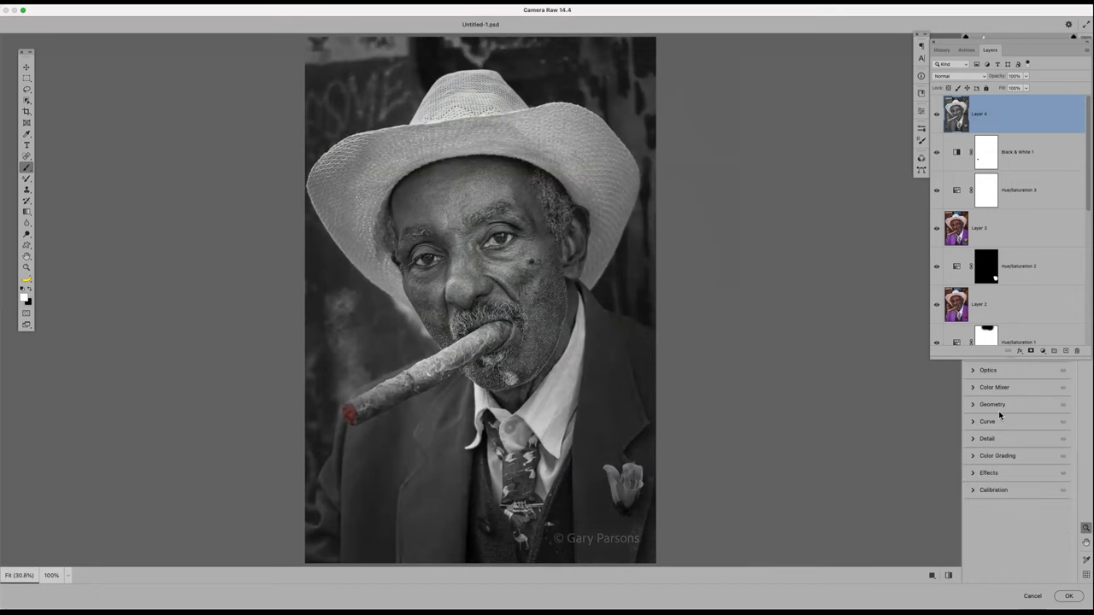
pyautogui.press('Return')
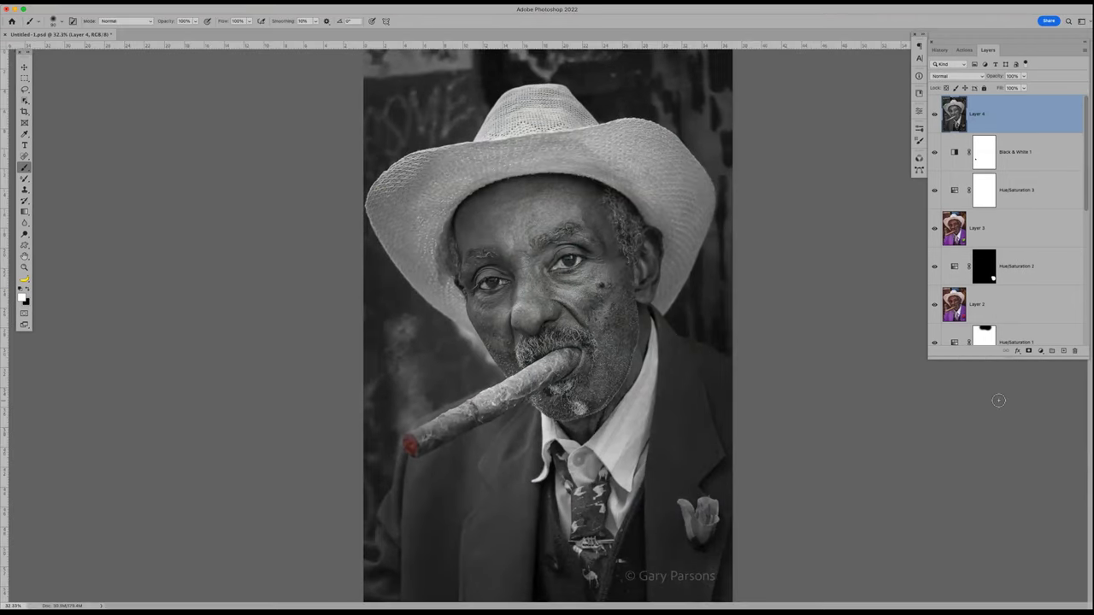
# Compare the image with and without the darkened top layer, leaving that layer visible
pyautogui.click(934, 115)
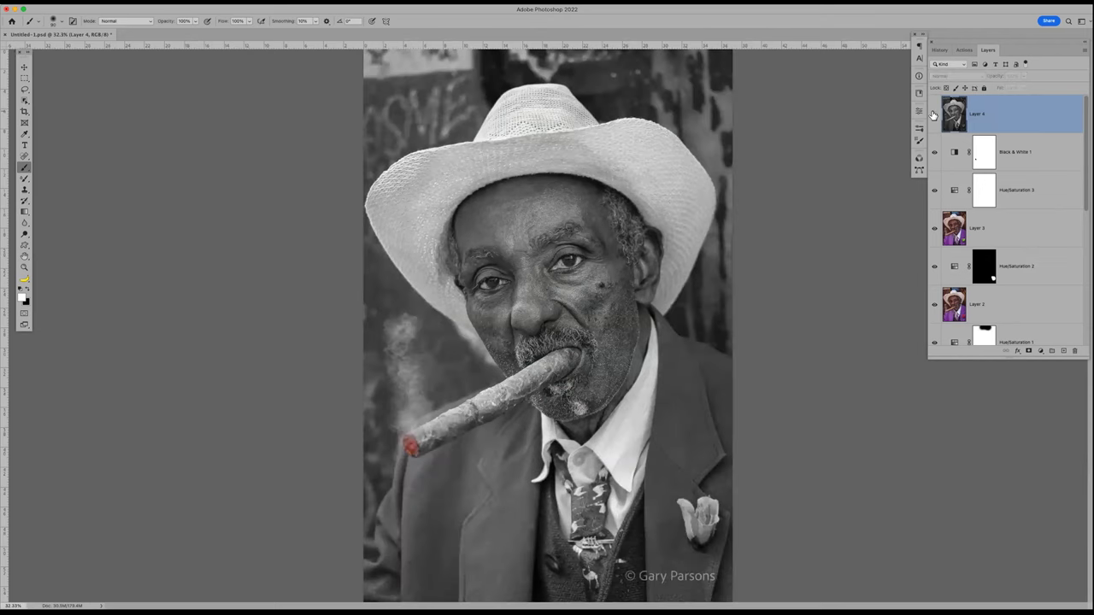
pyautogui.click(934, 114)
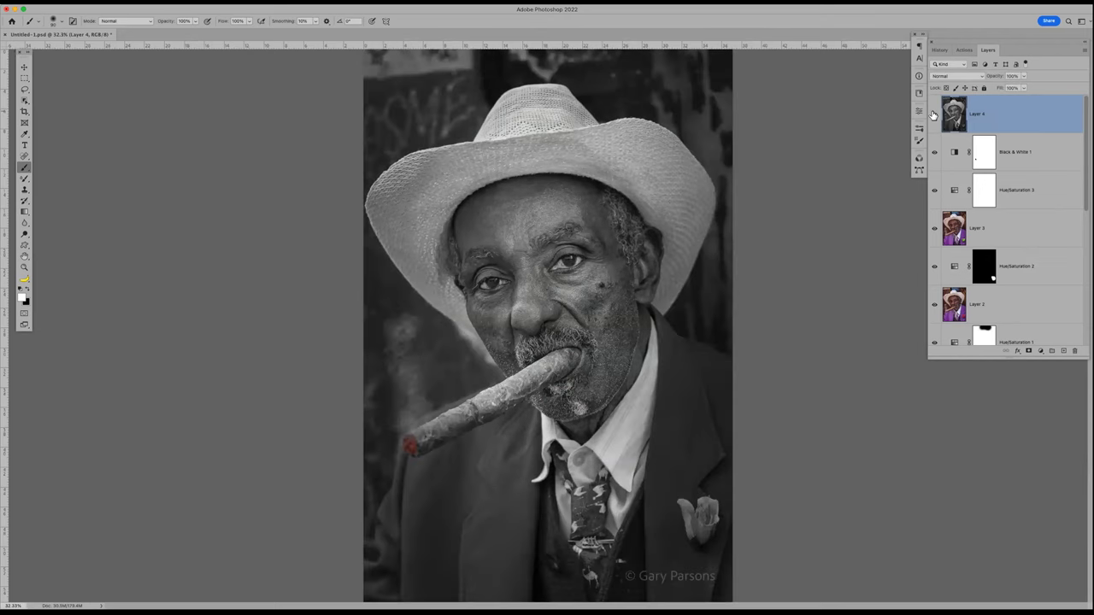
pyautogui.click(933, 115)
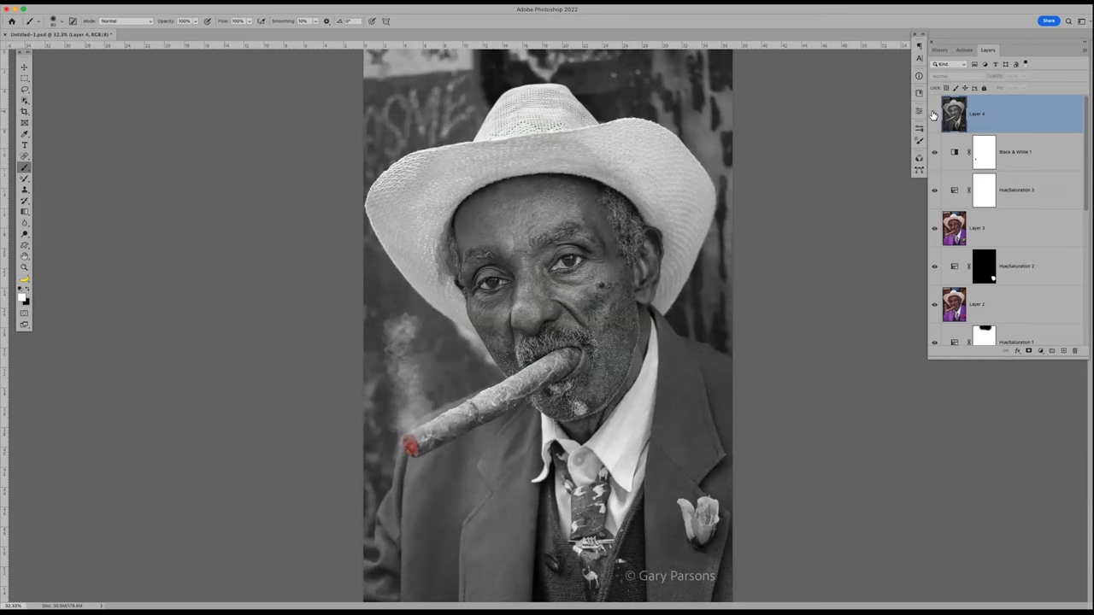
pyautogui.click(933, 115)
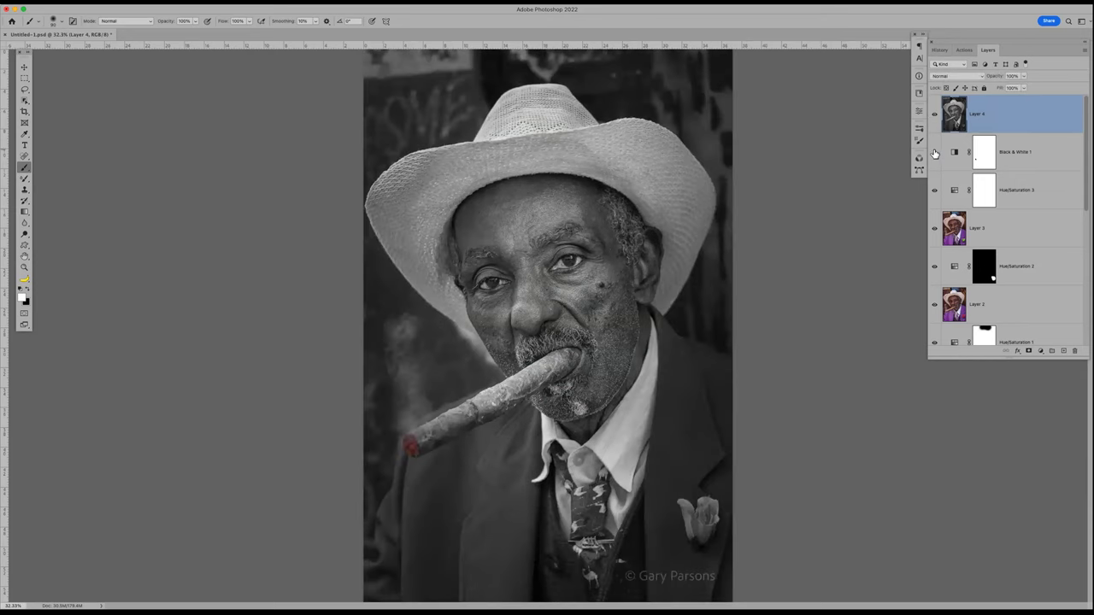
pyautogui.click(934, 115)
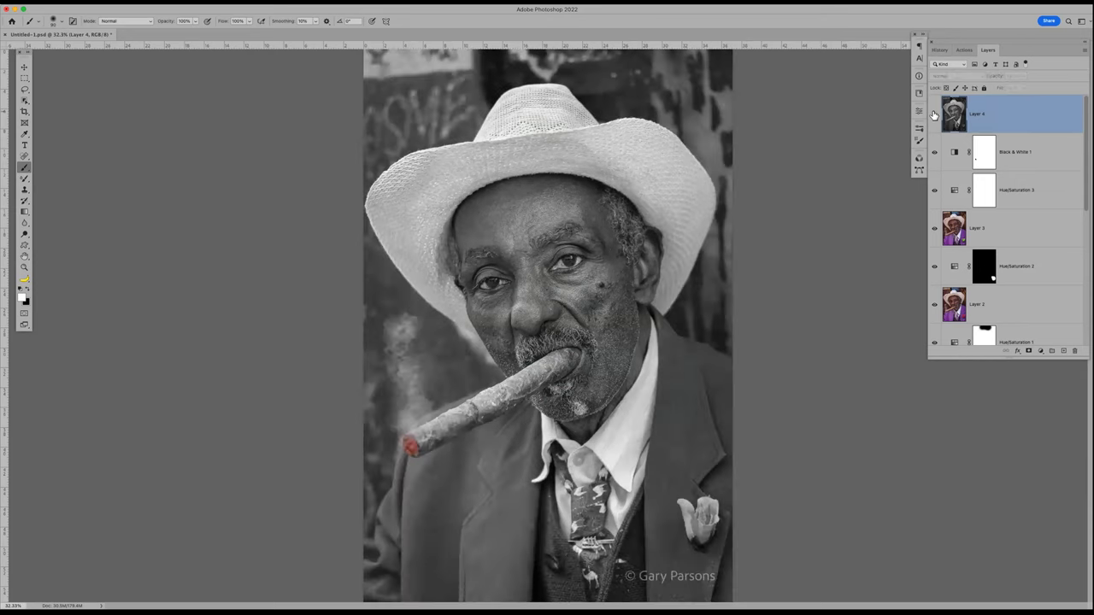
pyautogui.click(934, 115)
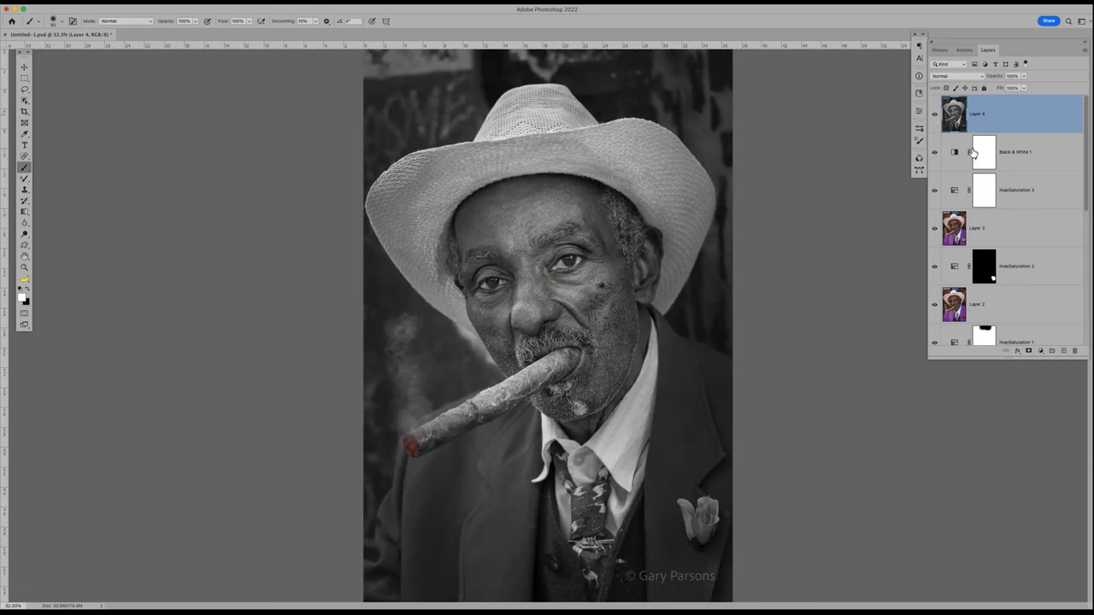
# Add a layer mask to the darkened layer and paint black along the cigar to restore its original brightness
pyautogui.click(1029, 352)
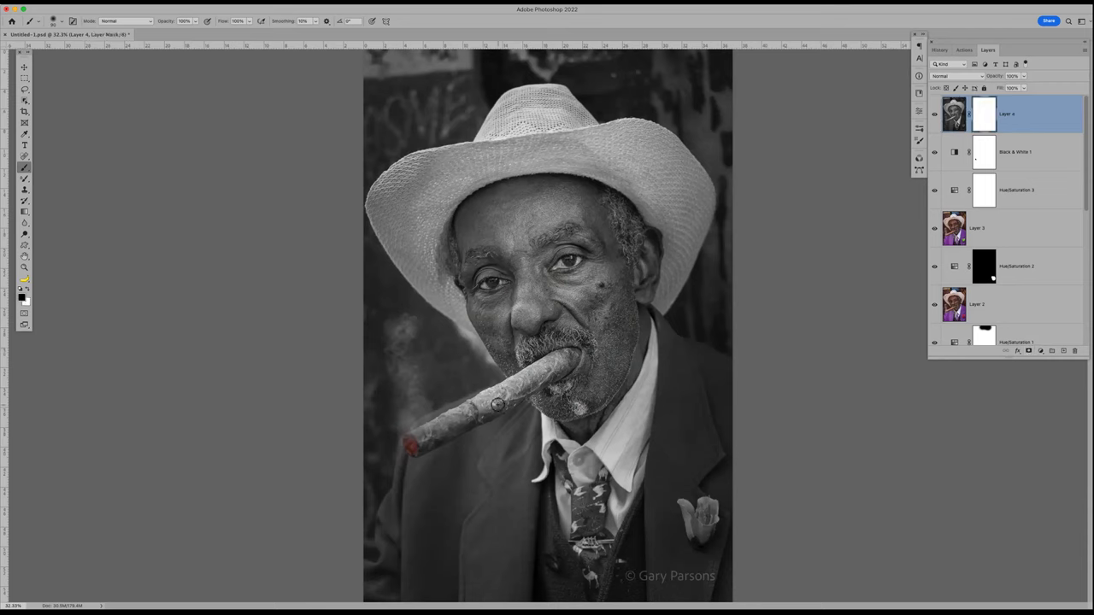
pyautogui.moveTo(504, 398)
pyautogui.mouseDown()
pyautogui.moveTo(417, 438)
pyautogui.moveTo(434, 441)
pyautogui.mouseUp()
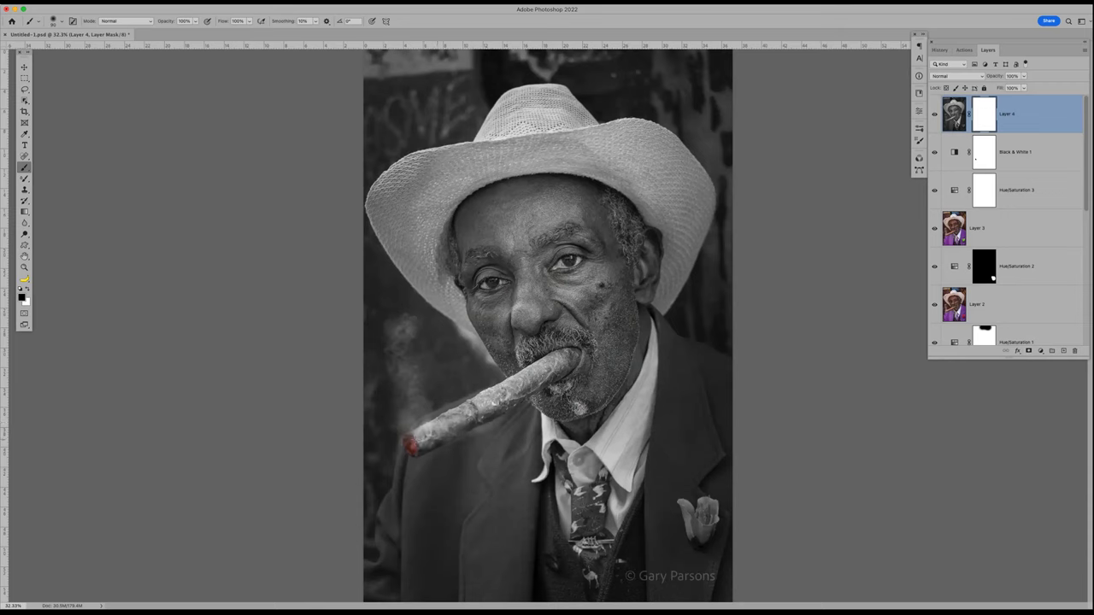
pyautogui.press('super+shift+z')
pyautogui.press('x')
pyautogui.press('x')
pyautogui.press('x')
# Disable and re-enable the top layer's mask repeatedly to compare the cigar with and without the brightening
pyautogui.keyDown('shift'); pyautogui.click(983, 120); pyautogui.keyUp('shift')
pyautogui.keyDown('shift'); pyautogui.click(983, 120); pyautogui.keyUp('shift')
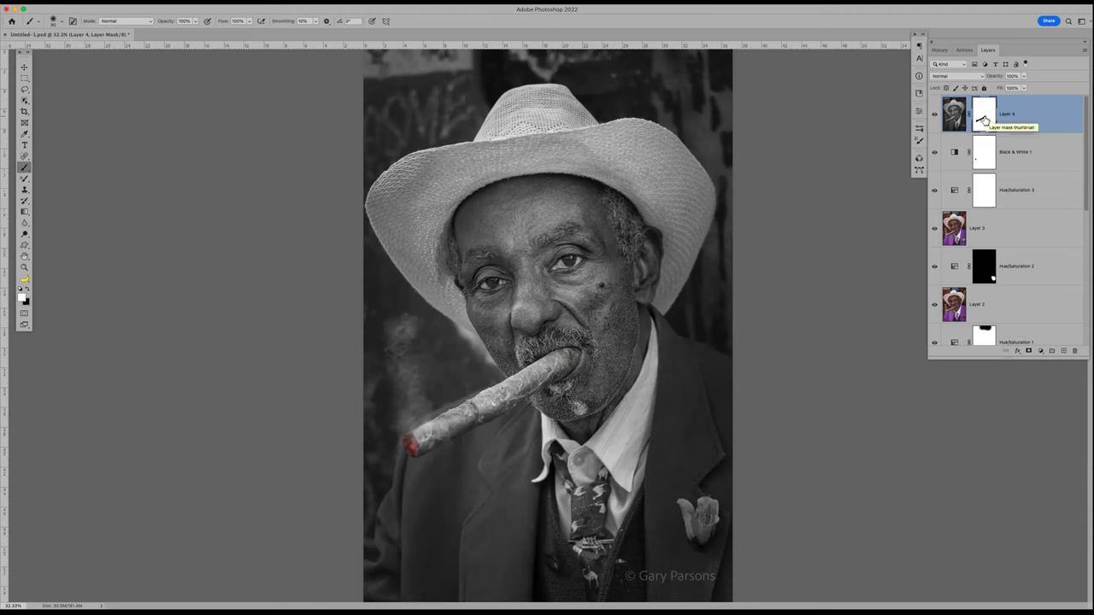
pyautogui.keyDown('shift'); pyautogui.click(984, 120); pyautogui.keyUp('shift')
pyautogui.keyDown('shift'); pyautogui.click(986, 120); pyautogui.keyUp('shift')
pyautogui.keyDown('shift'); pyautogui.click(985, 120); pyautogui.keyUp('shift')
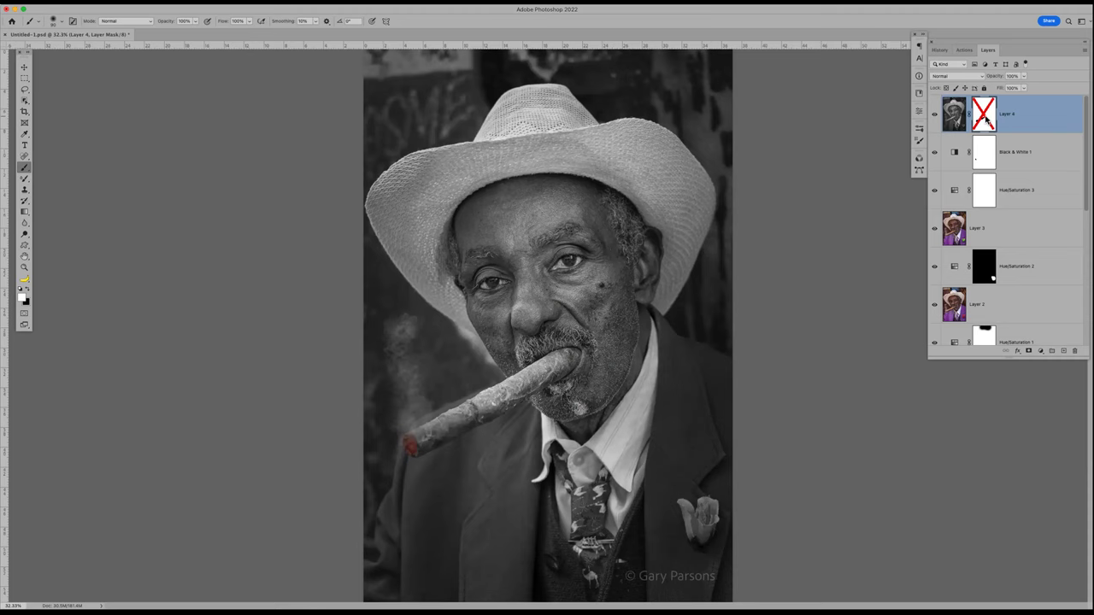